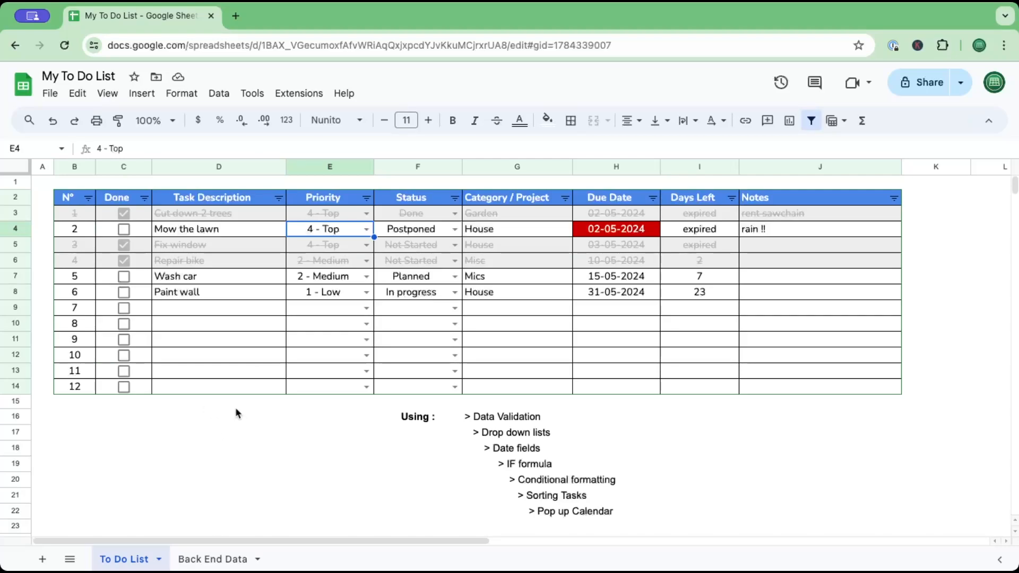
- Create a new blank spreadsheet from the existing My To Do List file
left_click(50, 92)
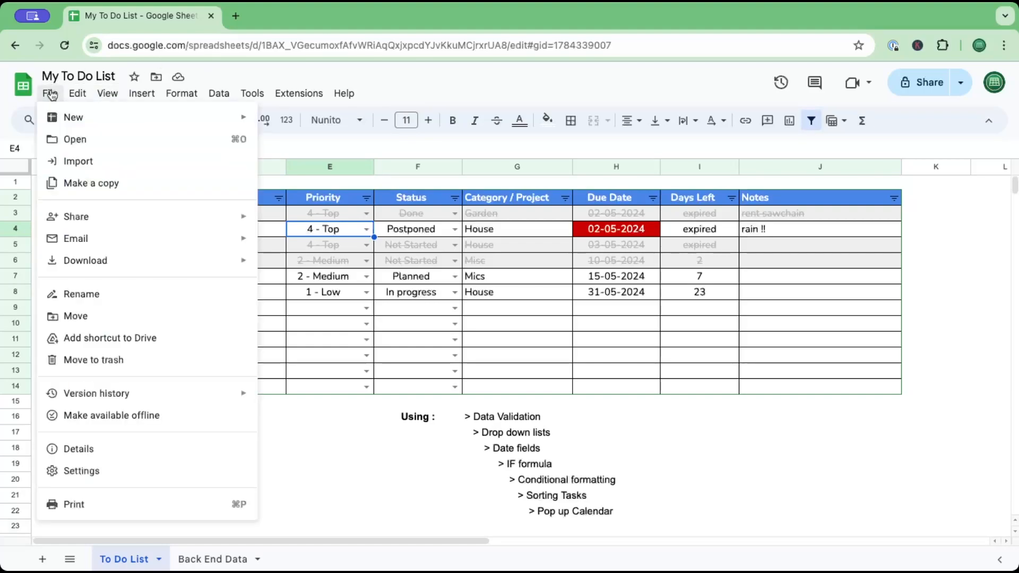
mouse_move(75, 122)
left_click(289, 123)
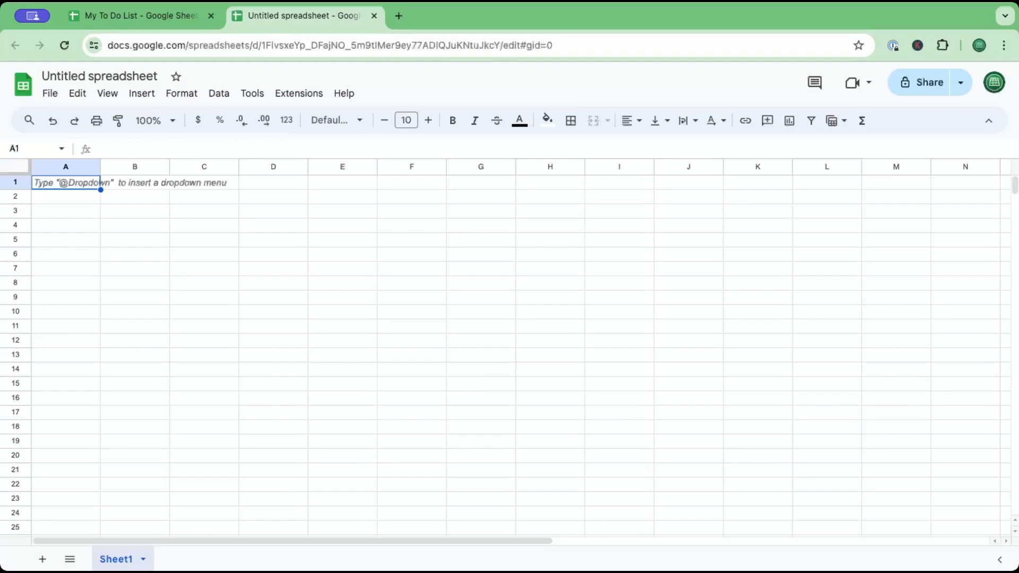
- Enter the headers "#" in B3 and "Task description" in C3, narrowing column B and slightly widening columns C and D
left_click(133, 210)
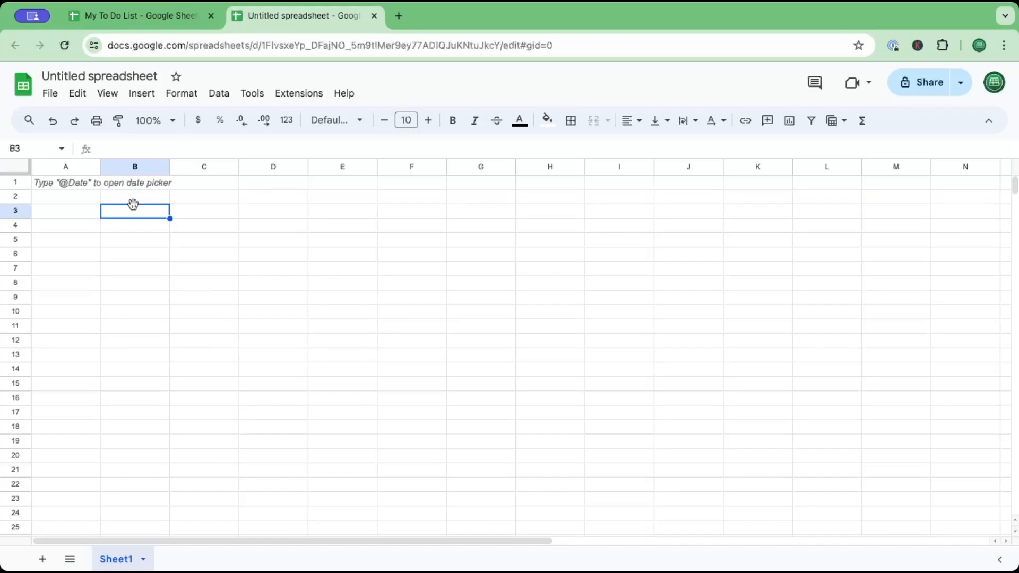
type("#")
key("Tab")
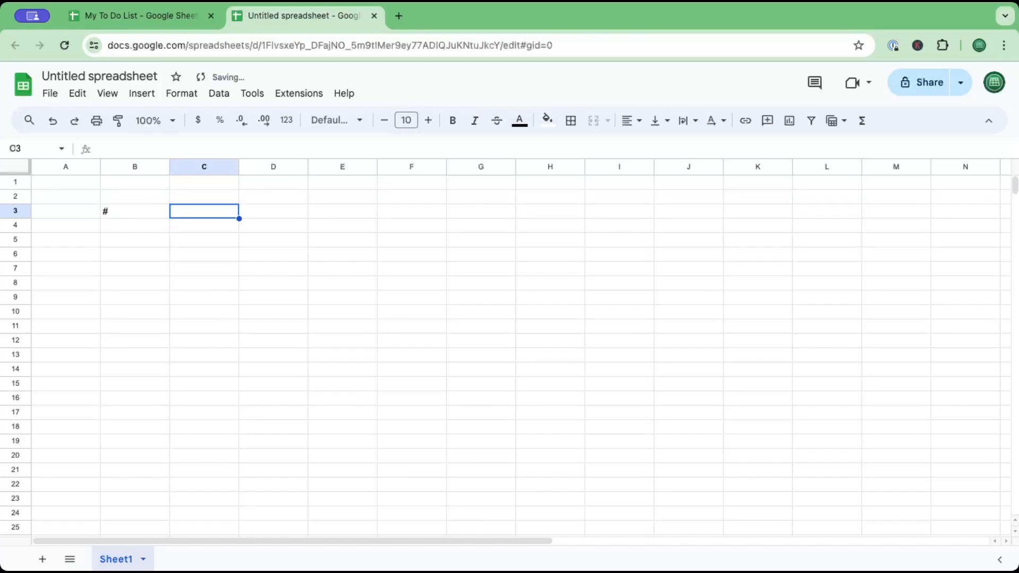
left_click_drag(168, 167, 131, 167)
type("Task description")
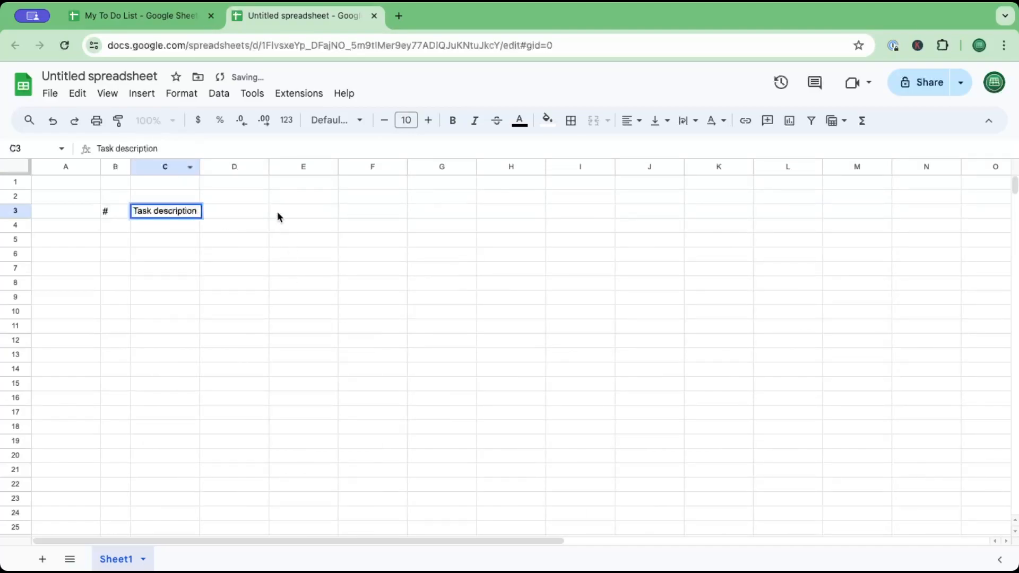
left_click(232, 212)
left_click_drag(197, 167, 206, 167)
left_click_drag(274, 167, 283, 167)
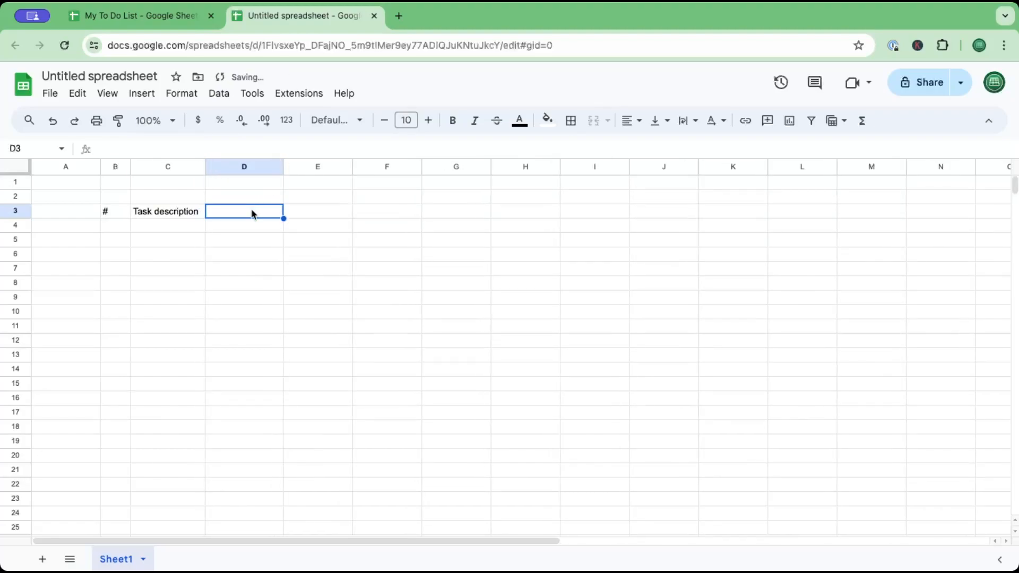
- Enter the headers "Priority", "Status" and "Due Date" in cells D3 to F3
type("Priority")
key("Tab")
type("Status")
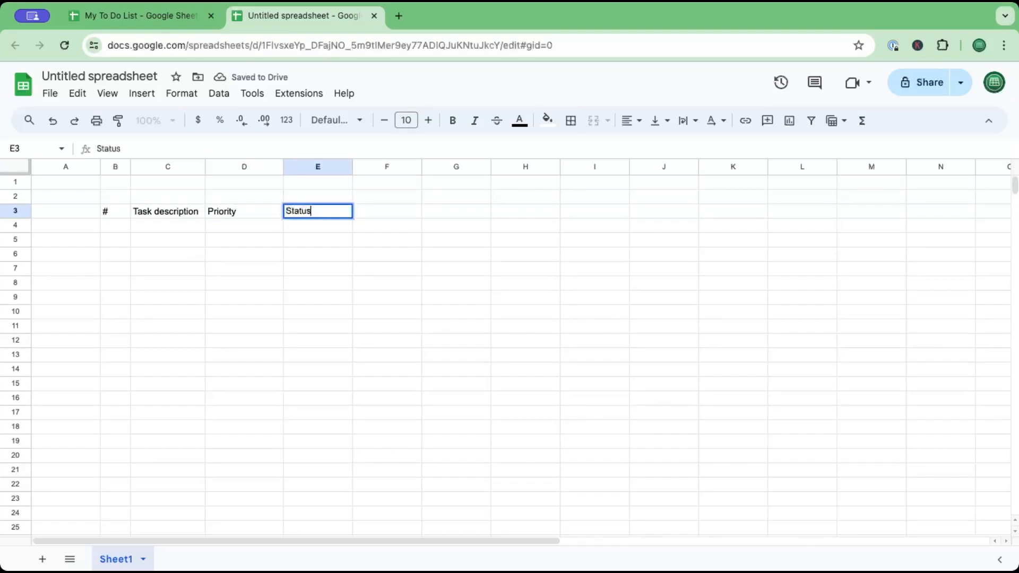
key("Tab")
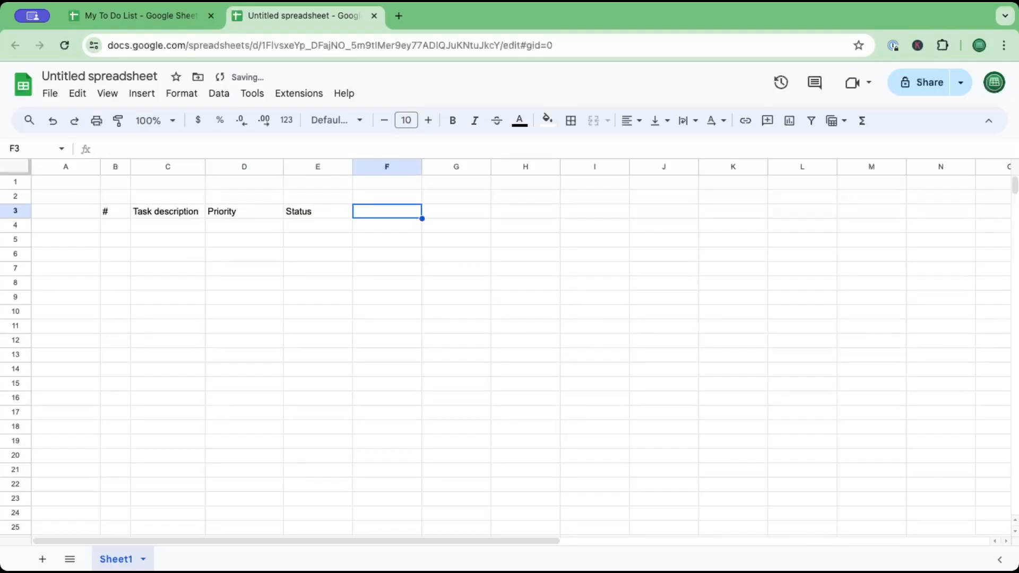
type("Due Date")
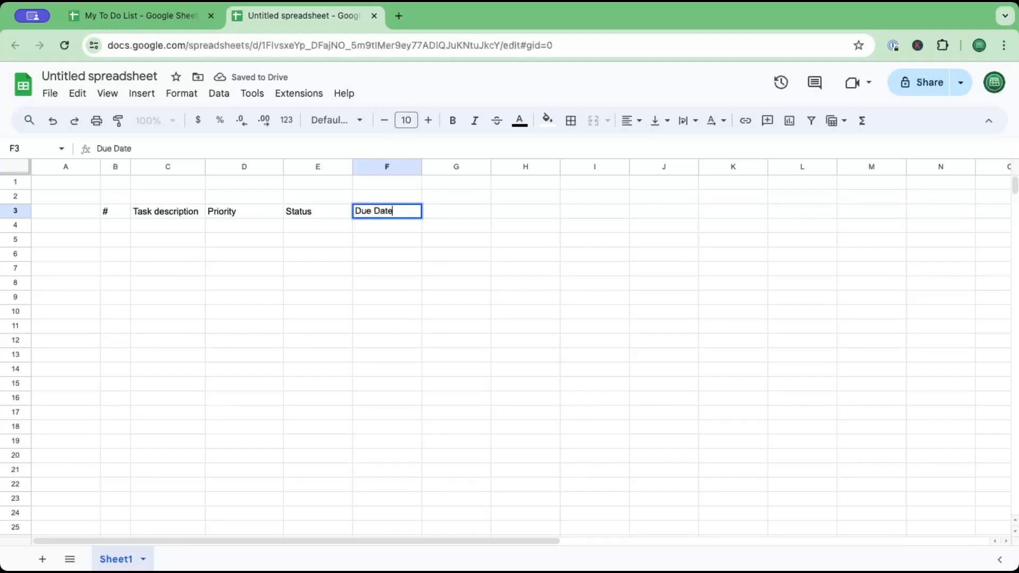
key("Tab")
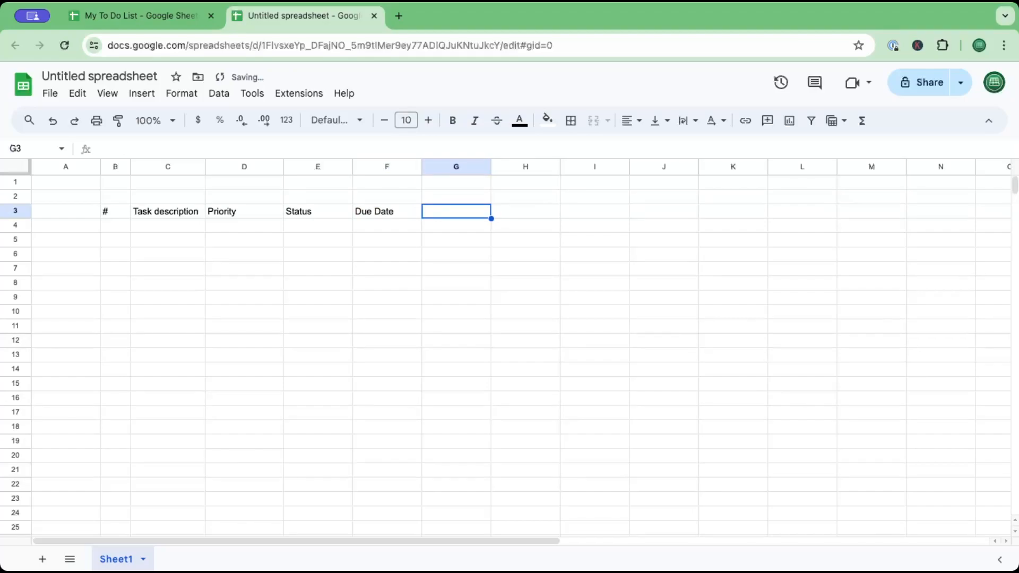
- Add the header "Category/Project" in G3 and widen column G to fit the text
type("Category/Projec")
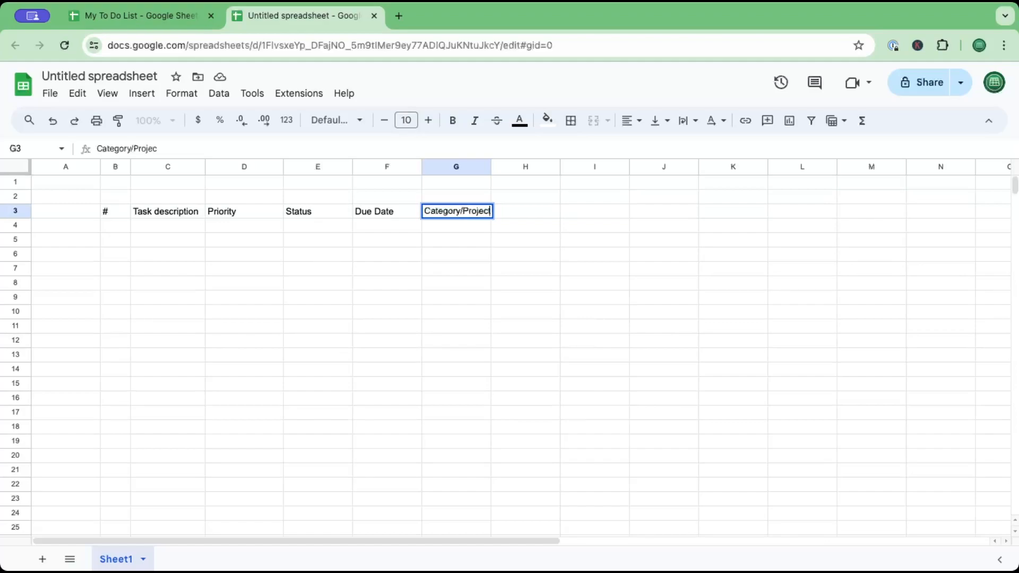
key("Tab")
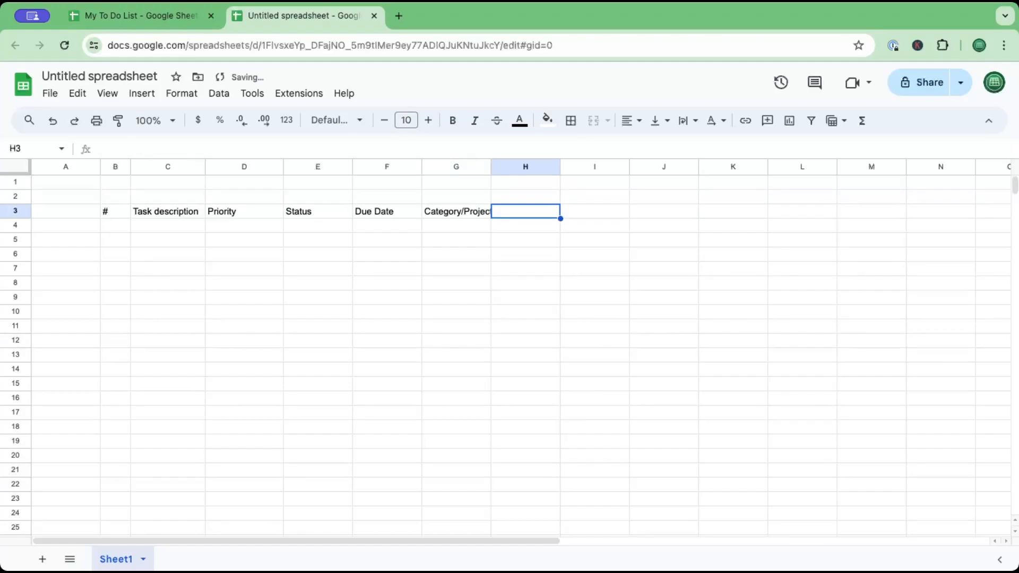
left_click_drag(492, 166, 507, 166)
left_click(537, 216)
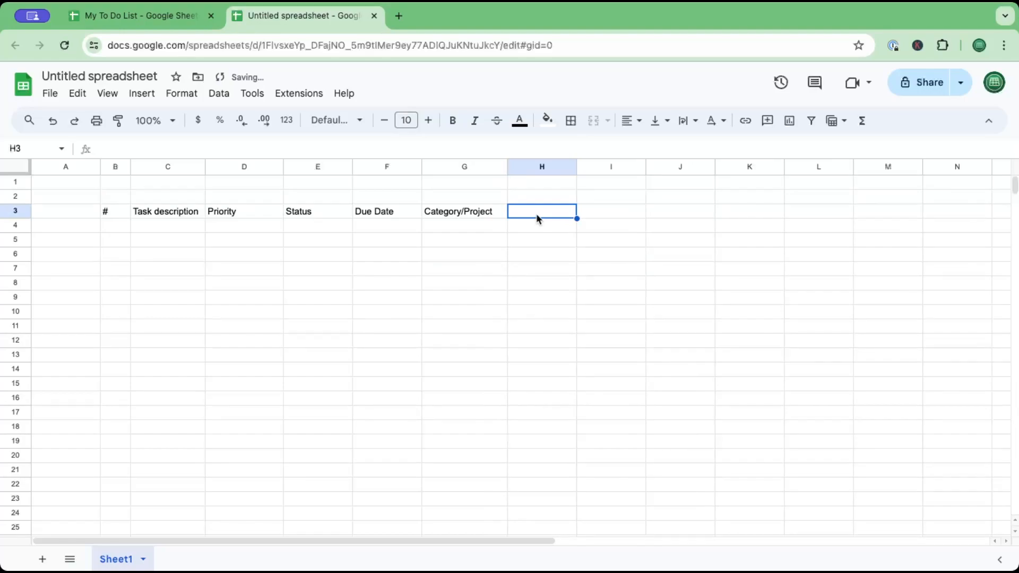
- Enter the headers "Days left" in H3 and "Notes" in I3, and make column I more than twice as wide
type("Days left")
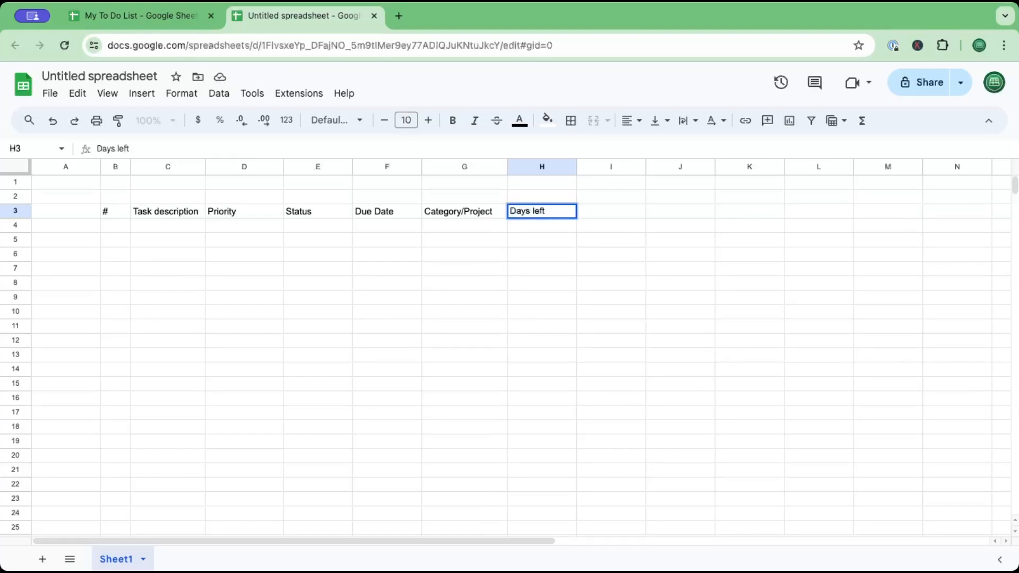
left_click(627, 218)
type("Notes")
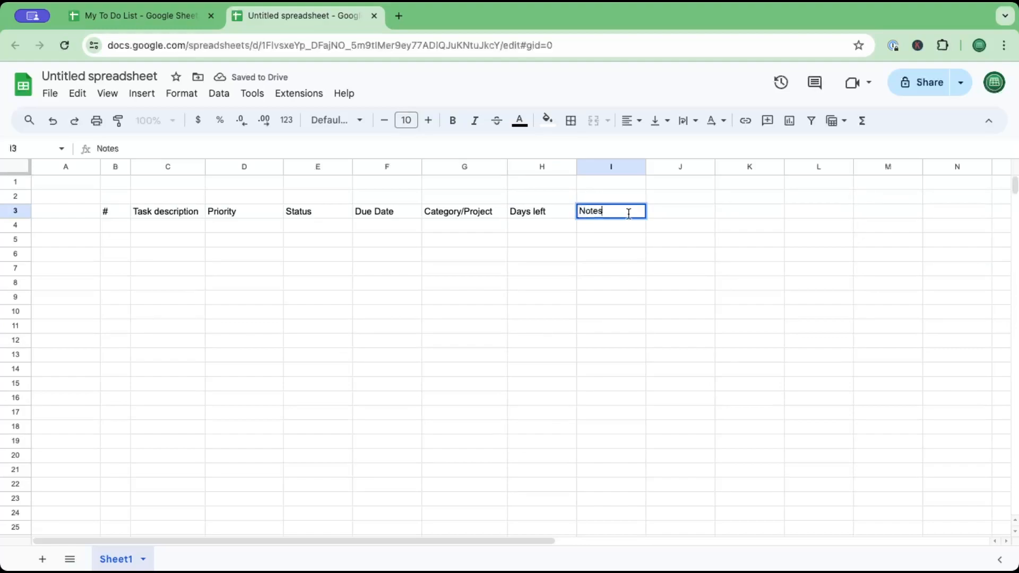
left_click_drag(647, 167, 734, 170)
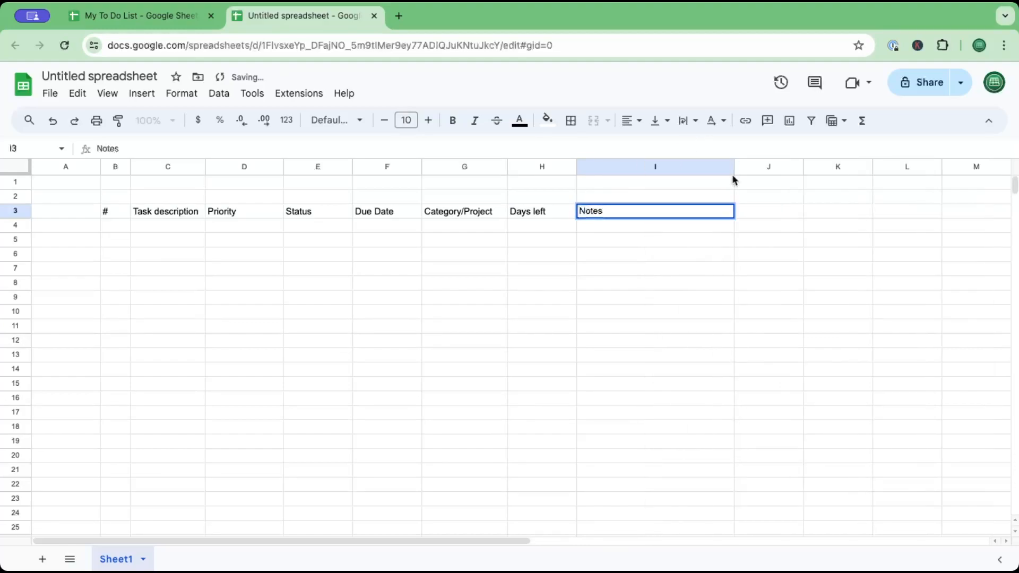
key("Return")
- Apply all borders to the header row B3:I3 and to the full table range B3:I12, using a thin solid line
left_click_drag(115, 211, 656, 212)
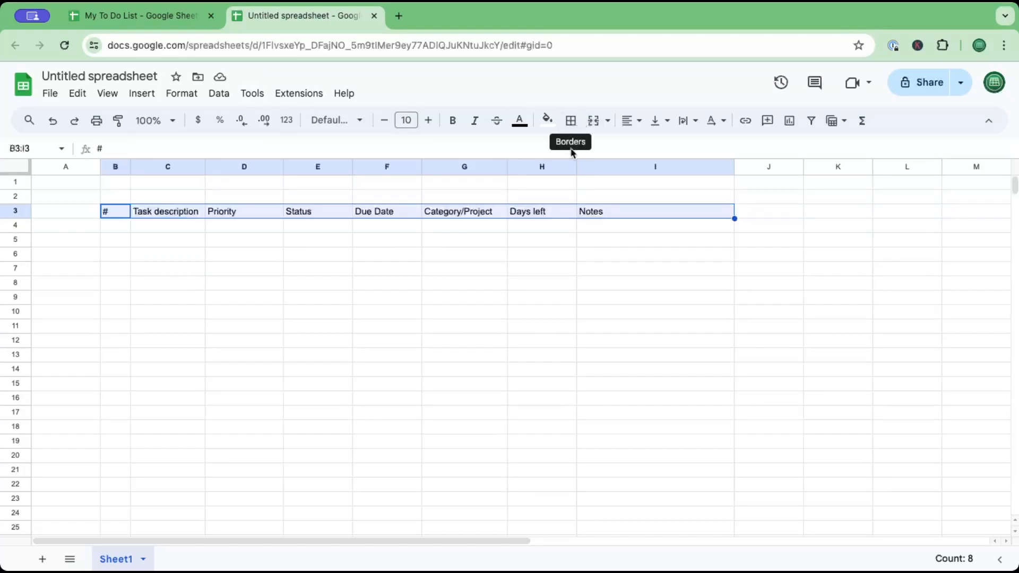
left_click(572, 122)
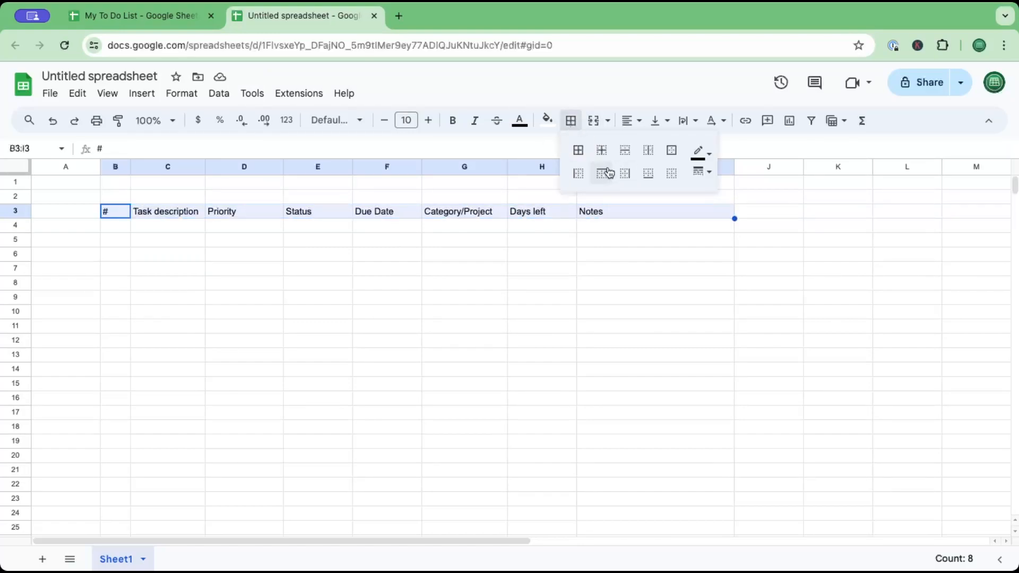
left_click(578, 150)
left_click(239, 301)
left_click_drag(115, 222, 700, 342)
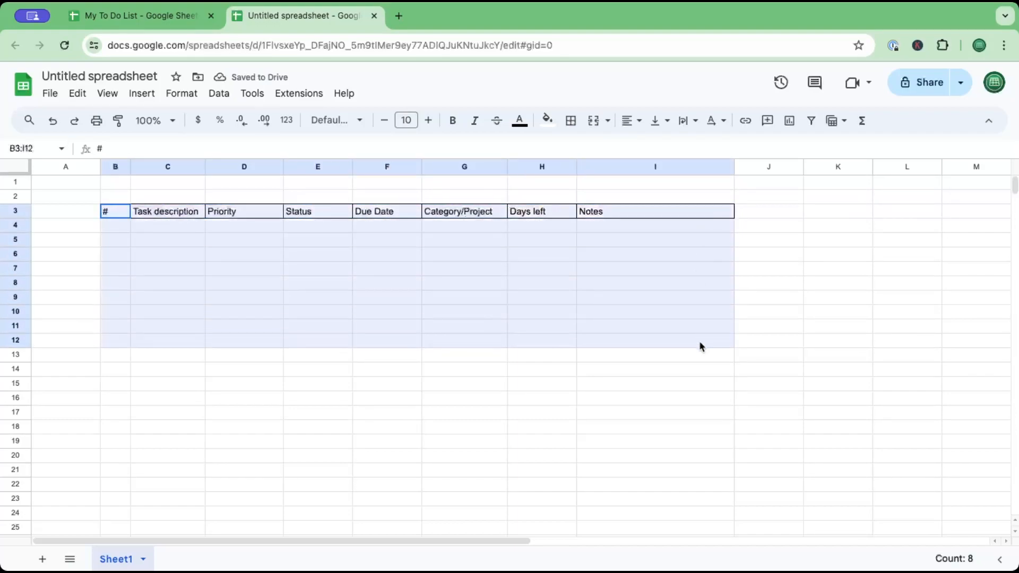
left_click(580, 129)
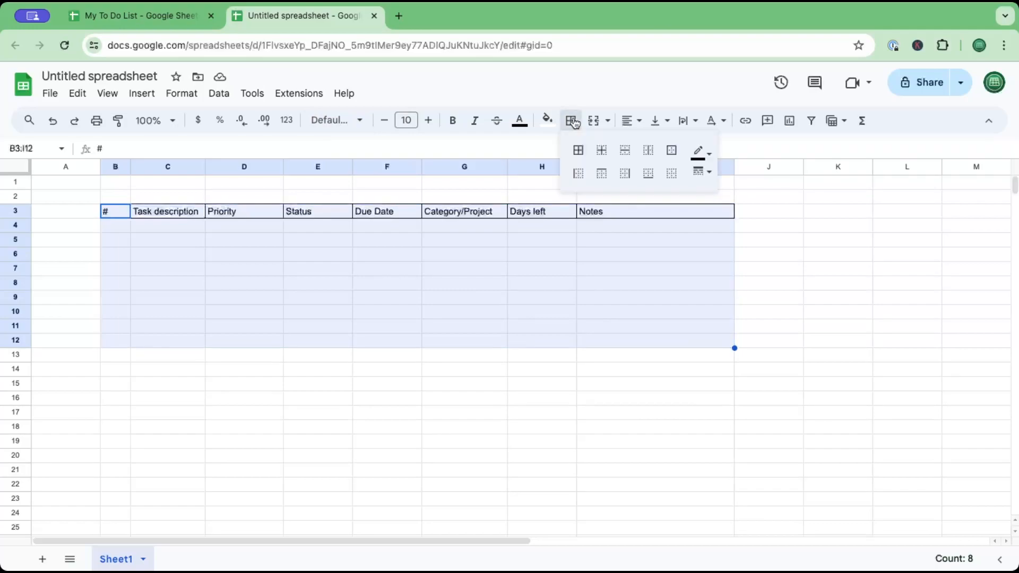
left_click(579, 150)
left_click(700, 173)
left_click(723, 198)
left_click(829, 312)
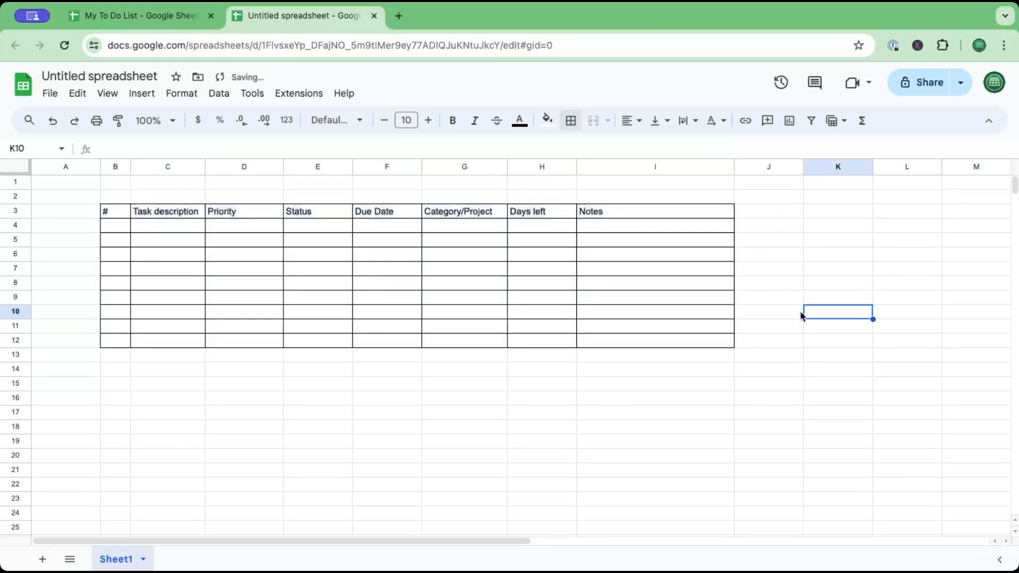
- Number the table rows 1 to 9 in B4:B12 by entering 1 and 2 and filling the series down
left_click(120, 230)
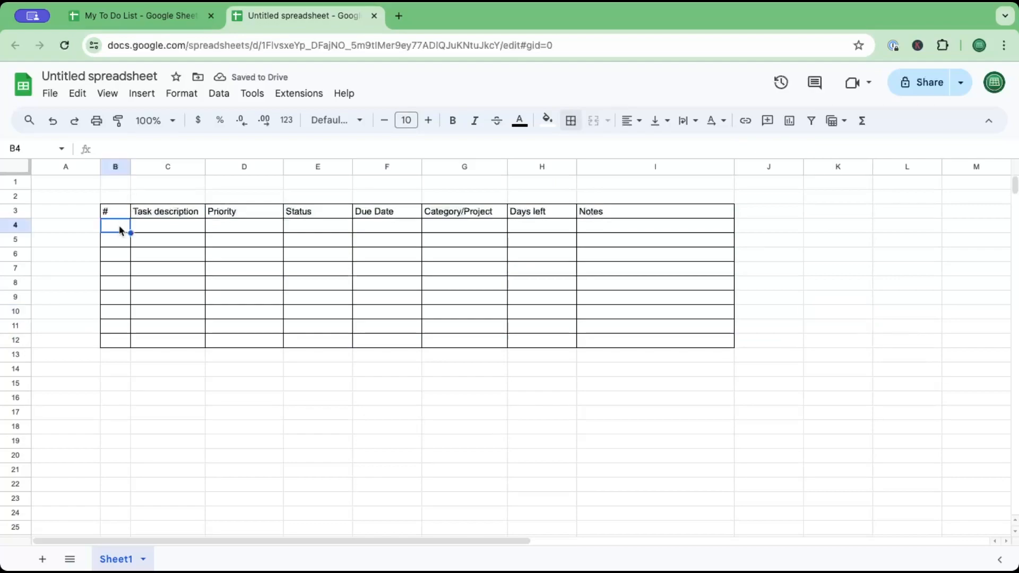
type("1")
key("Return")
type("2")
key("Return")
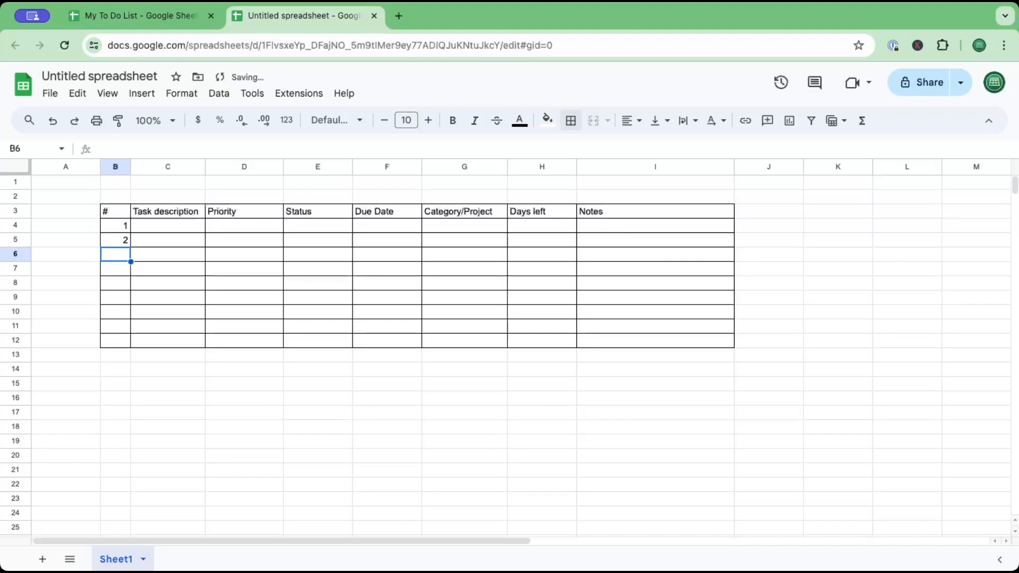
left_click(120, 232)
left_click_drag(120, 232, 127, 342)
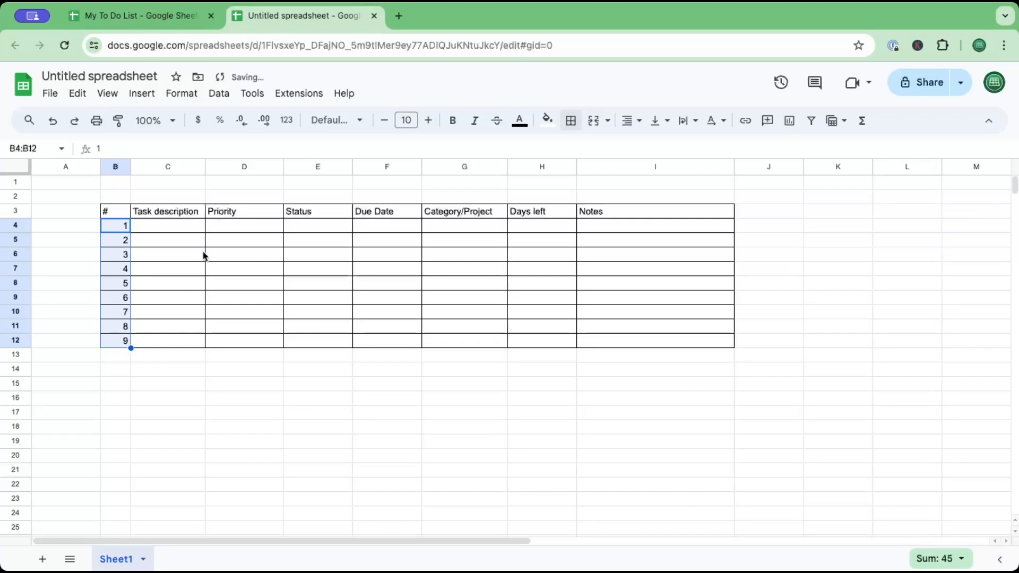
- Widen column C slightly and enter the tasks "Cut down trees" in C4 and "repair Bike" in C5
left_click_drag(205, 167, 214, 167)
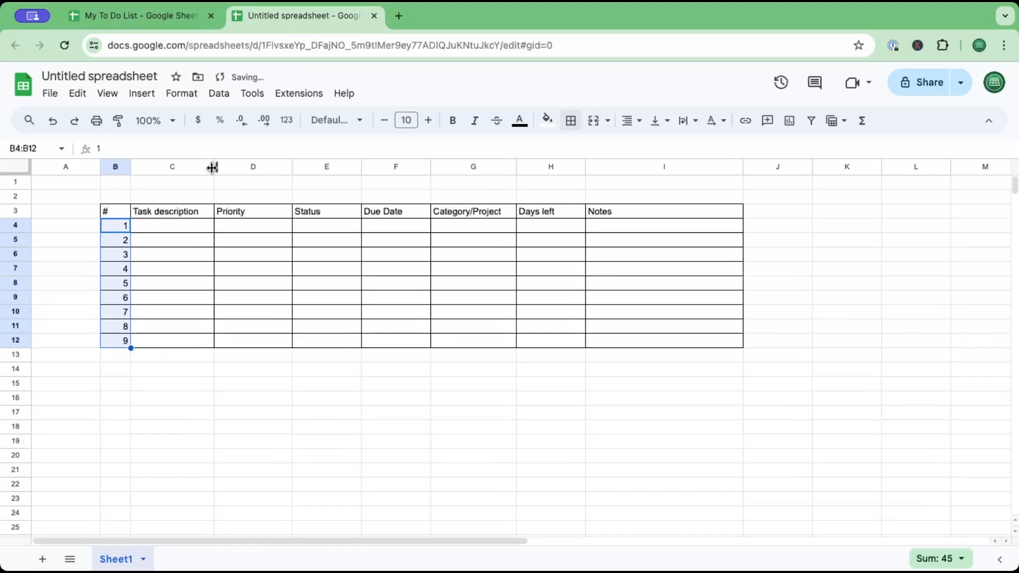
left_click(188, 228)
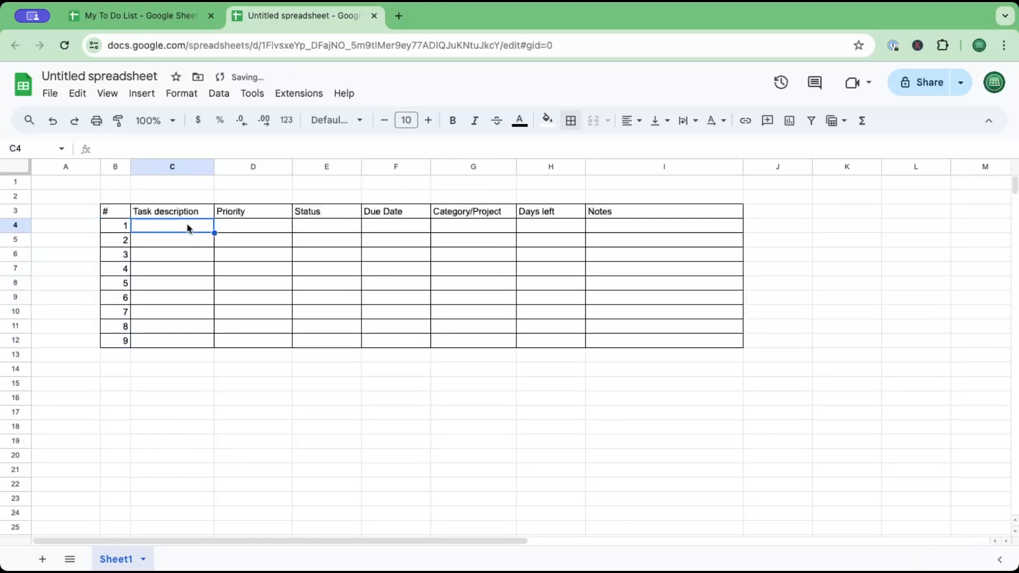
type("Cut down")
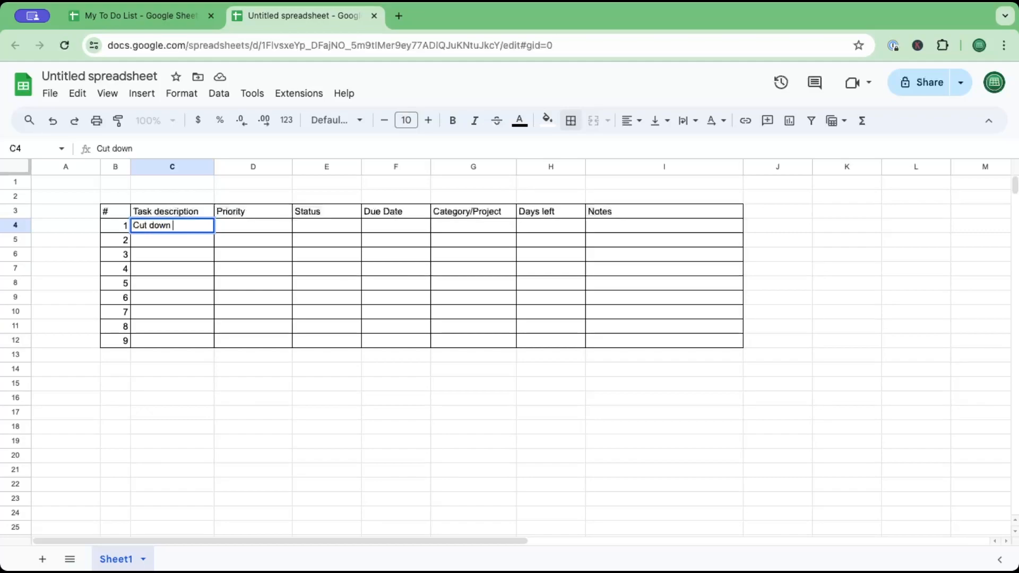
type(" trees")
left_click(175, 245)
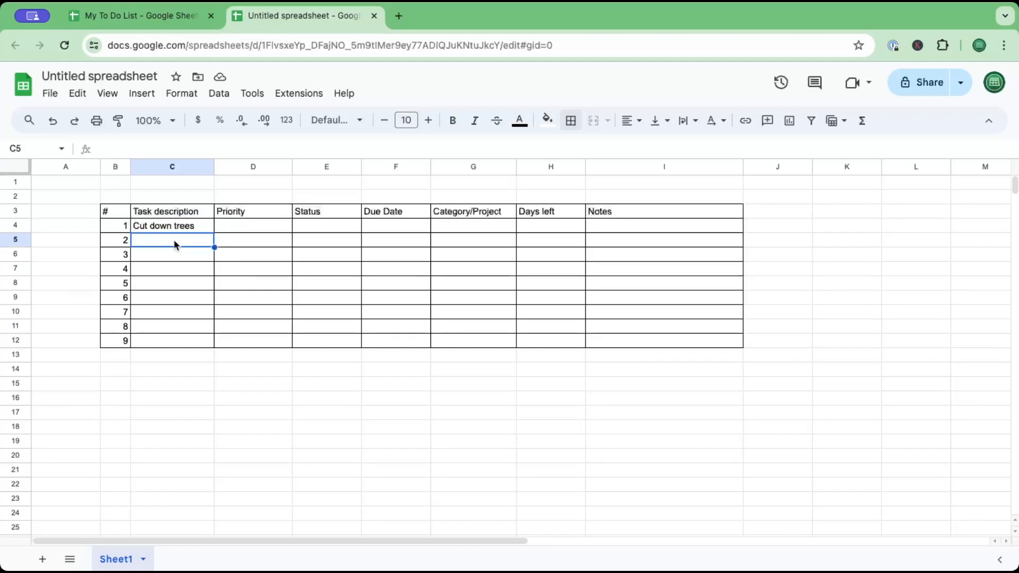
type("rep")
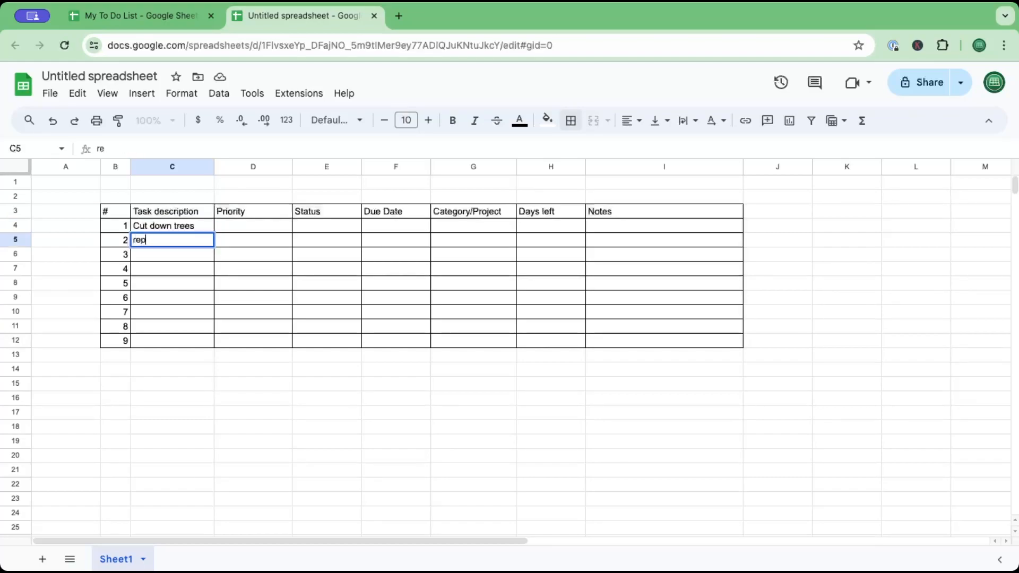
type("air Bike")
- Enter the tasks "paint a wall" in C6, "Mow the lawn" in C7 and "Fix the window" in C8
left_click(157, 259)
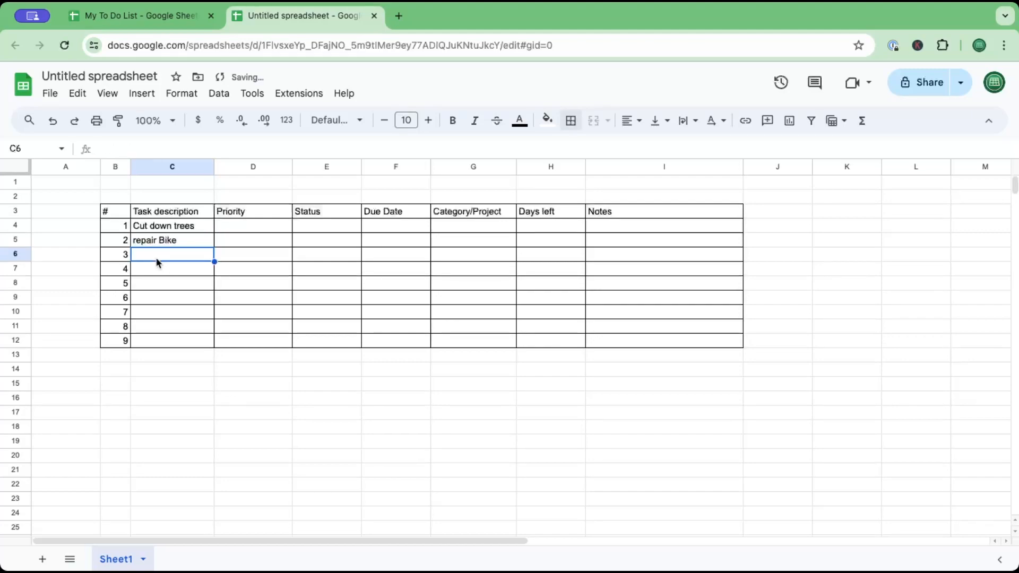
type("pain")
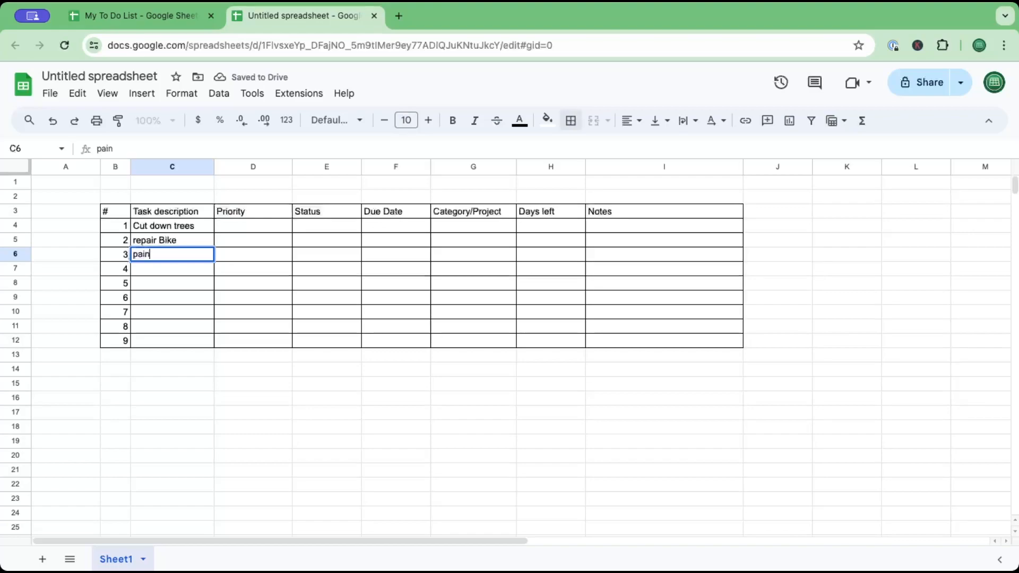
type("t a wall")
left_click(158, 275)
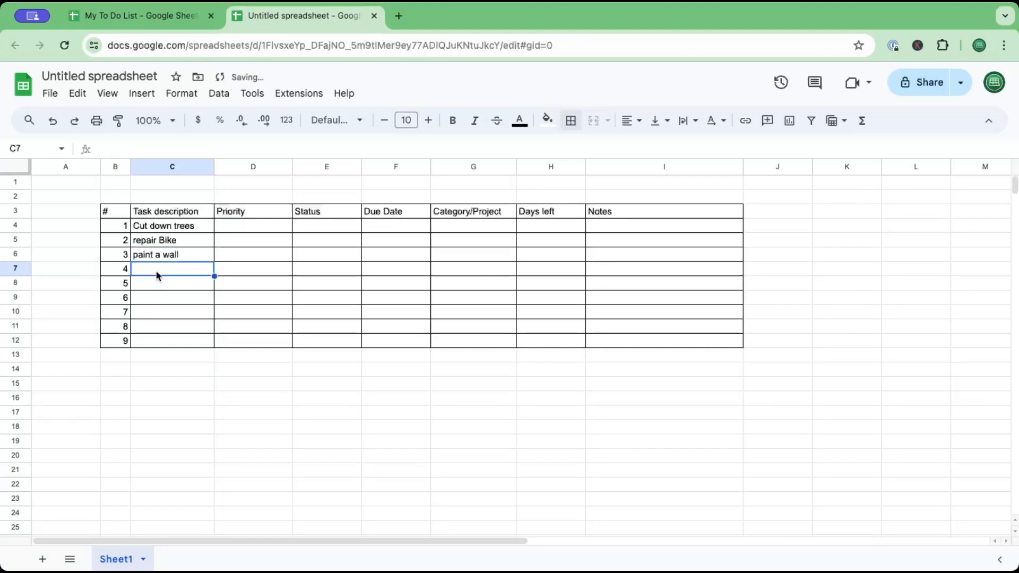
type("Mow the lawn")
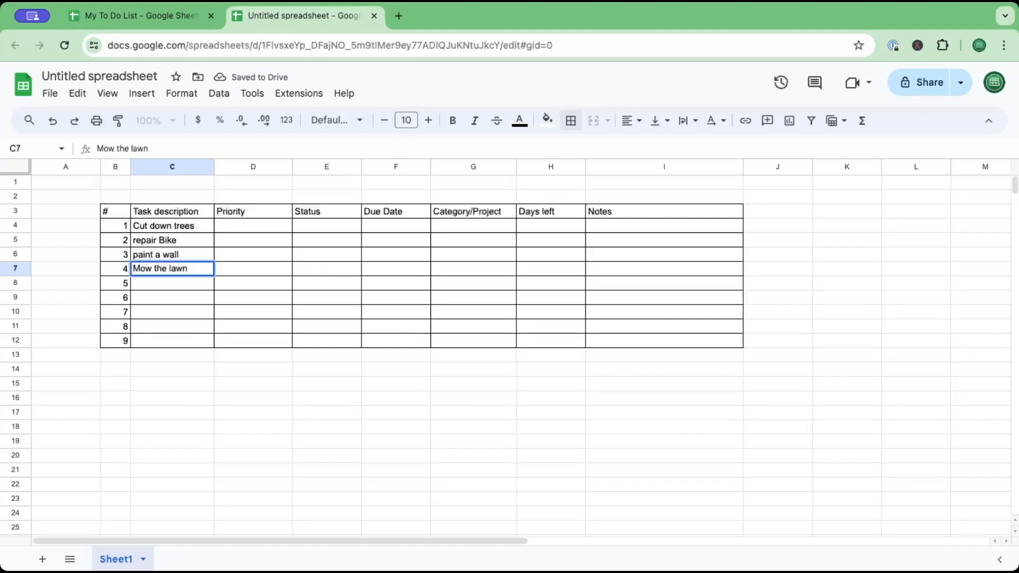
left_click(171, 289)
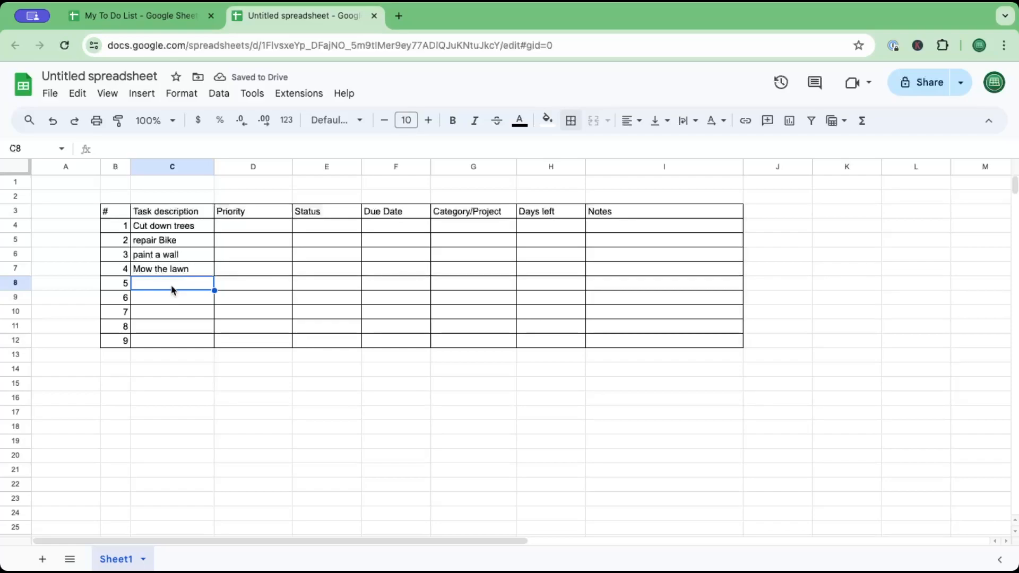
type("Fix t")
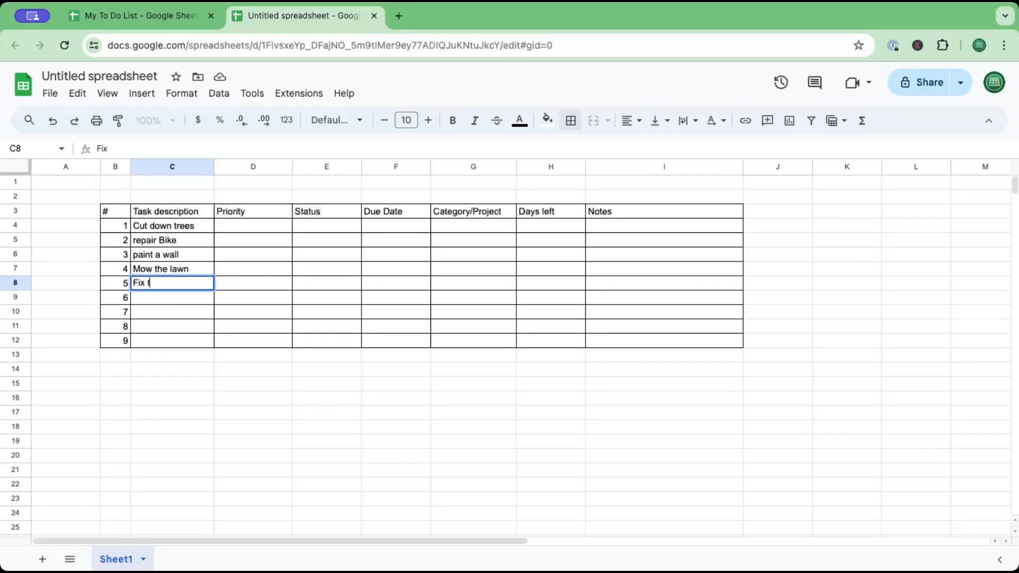
type("he window")
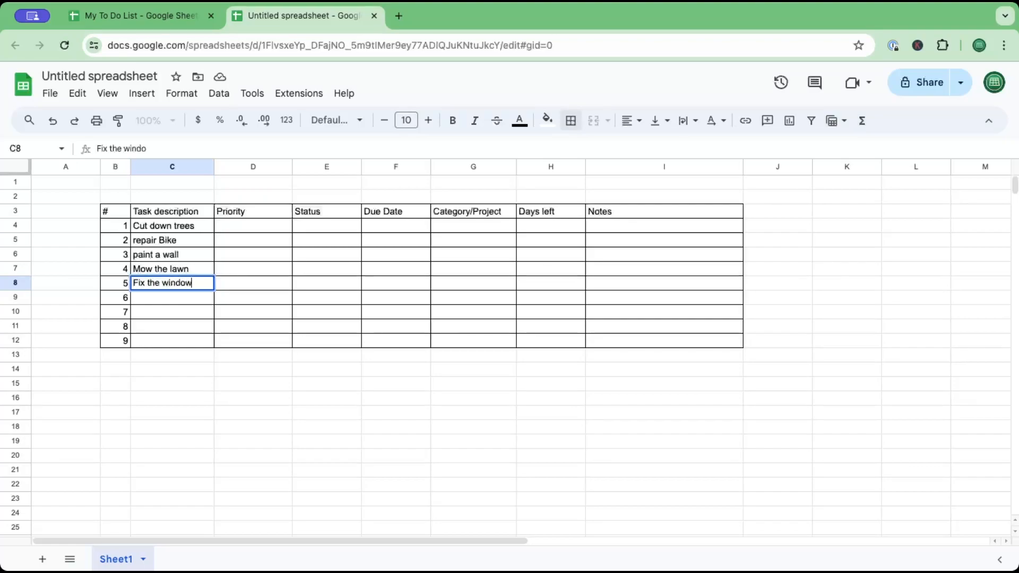
left_click(260, 300)
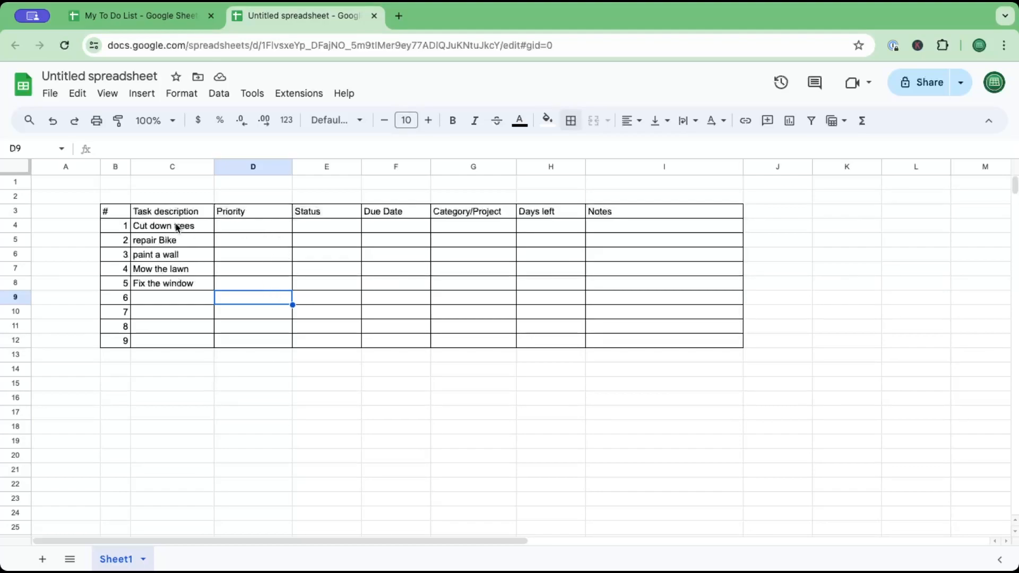
- Capitalize the first letters of the tasks in C5 and C6 so they read "Repair Bike" and "Paint a wall"
double_click(136, 241)
key("BackSpace")
type("R")
double_click(137, 255)
key("BackSpace")
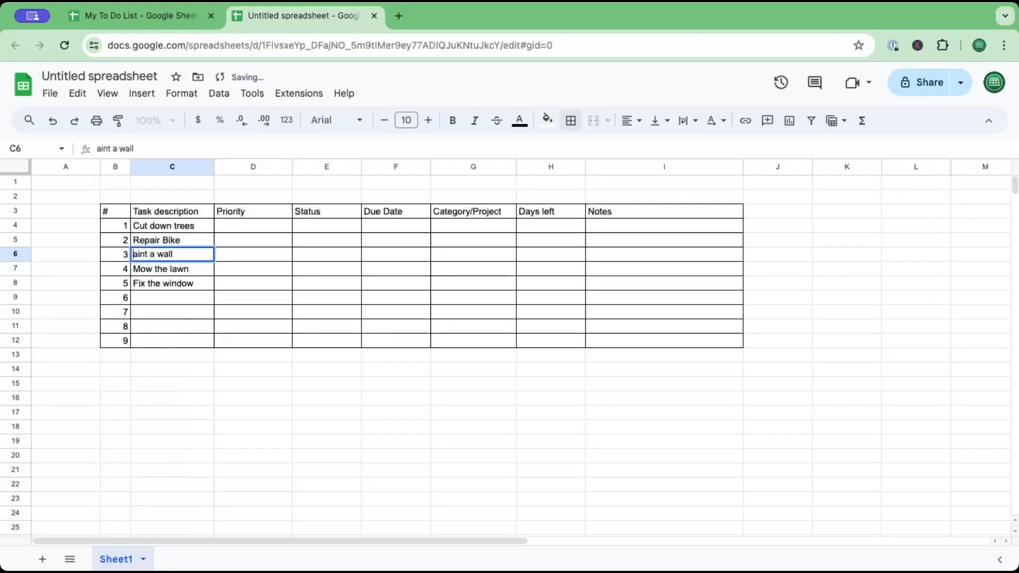
type("P")
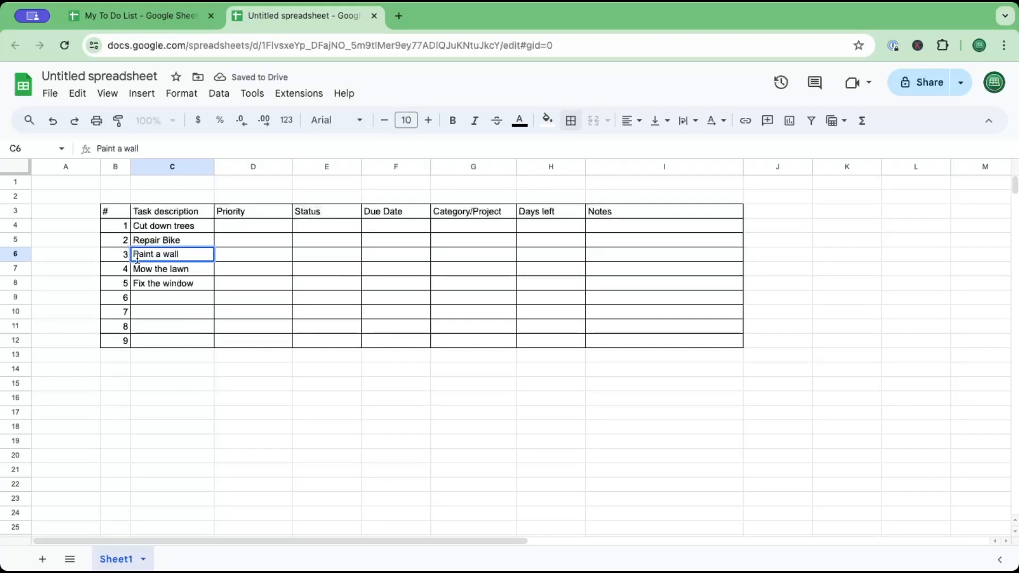
left_click(298, 382)
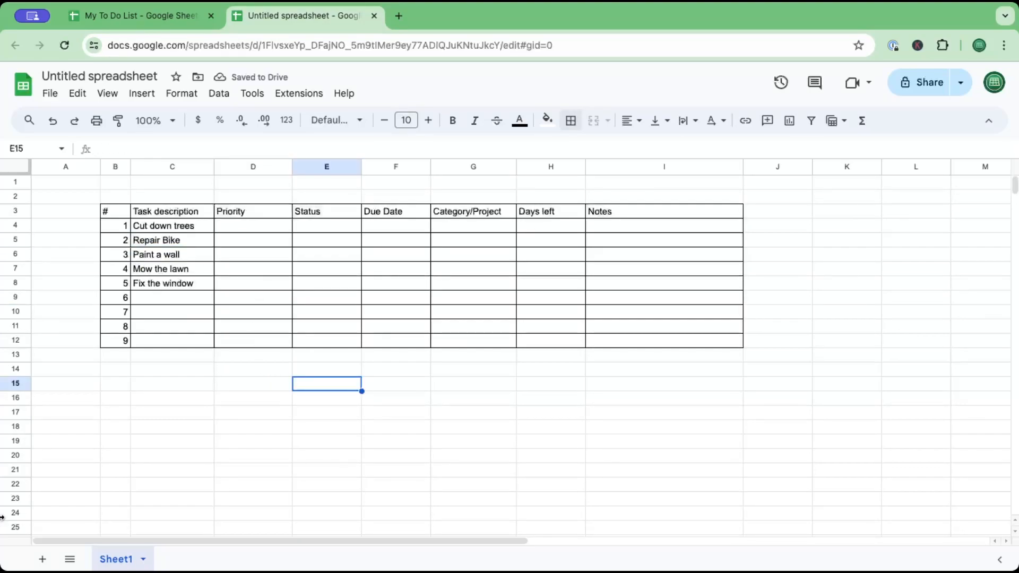
- Add a new sheet to the spreadsheet and rename it "Back end Data"
left_click(43, 561)
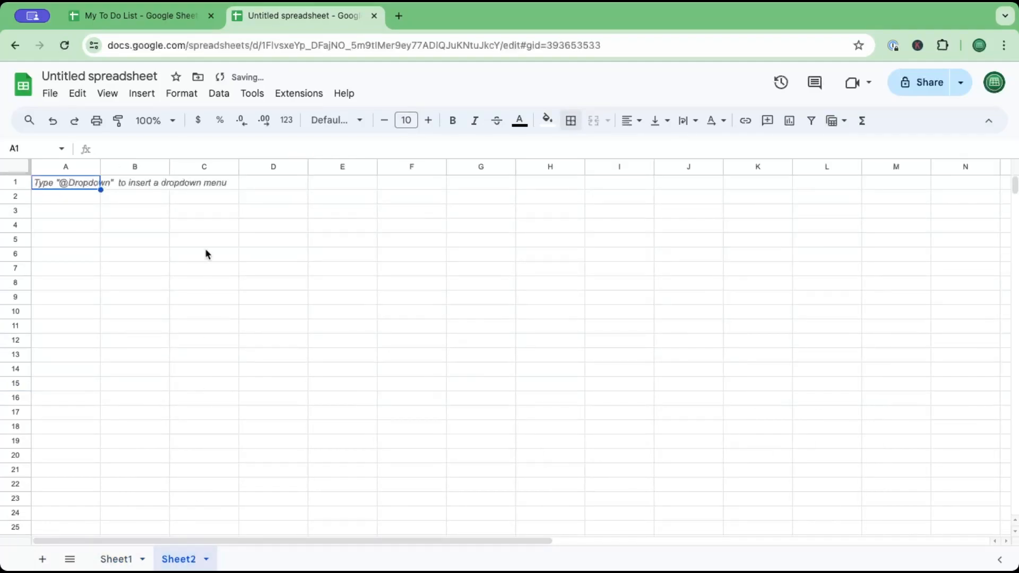
left_click(201, 559)
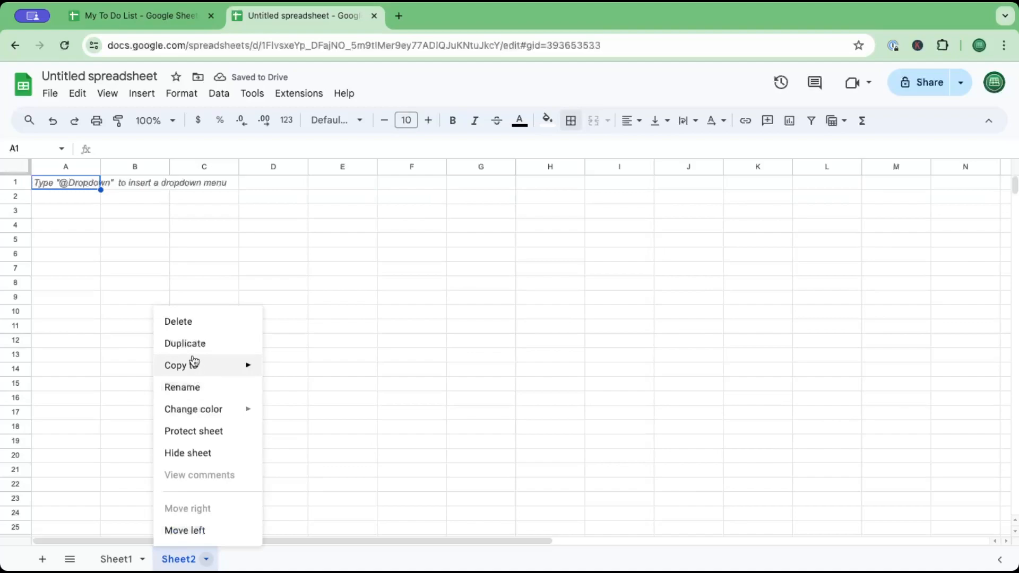
left_click(183, 388)
type("Bac")
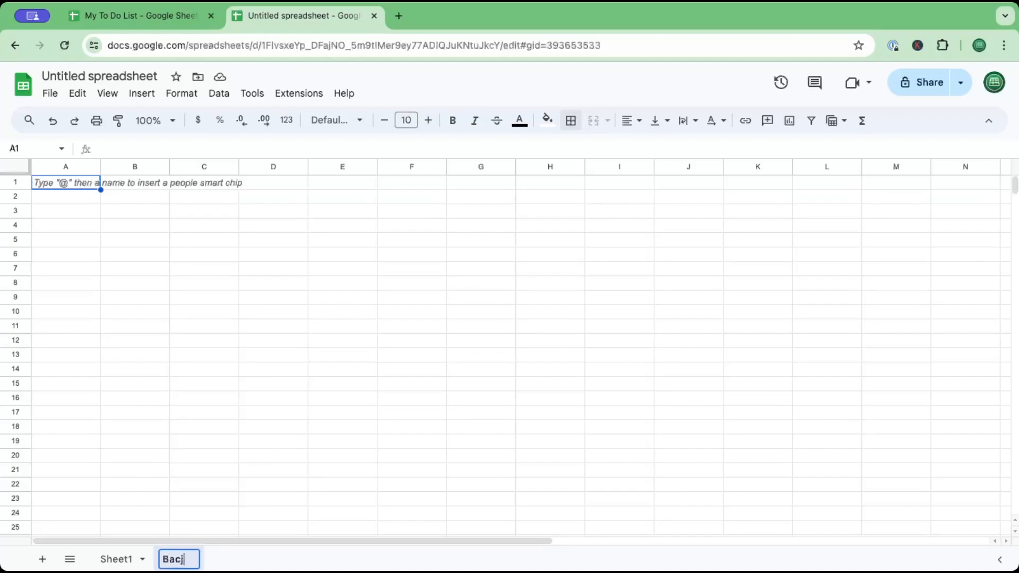
type("k end Data")
key("Return")
left_click(222, 407)
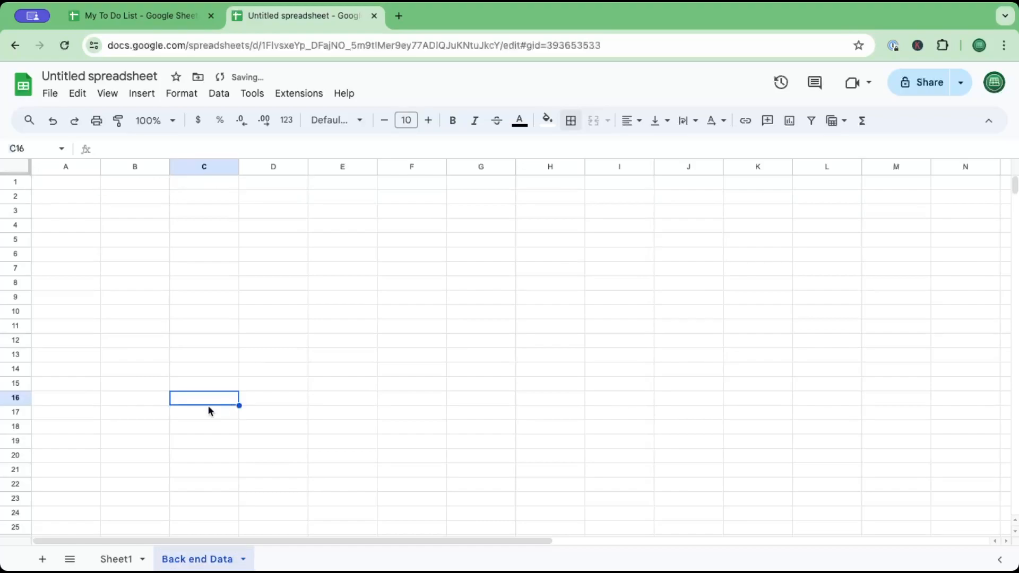
- On the Back end Data sheet, enter the list headers "Priority" in B4 and "Status" in D4
left_click(116, 559)
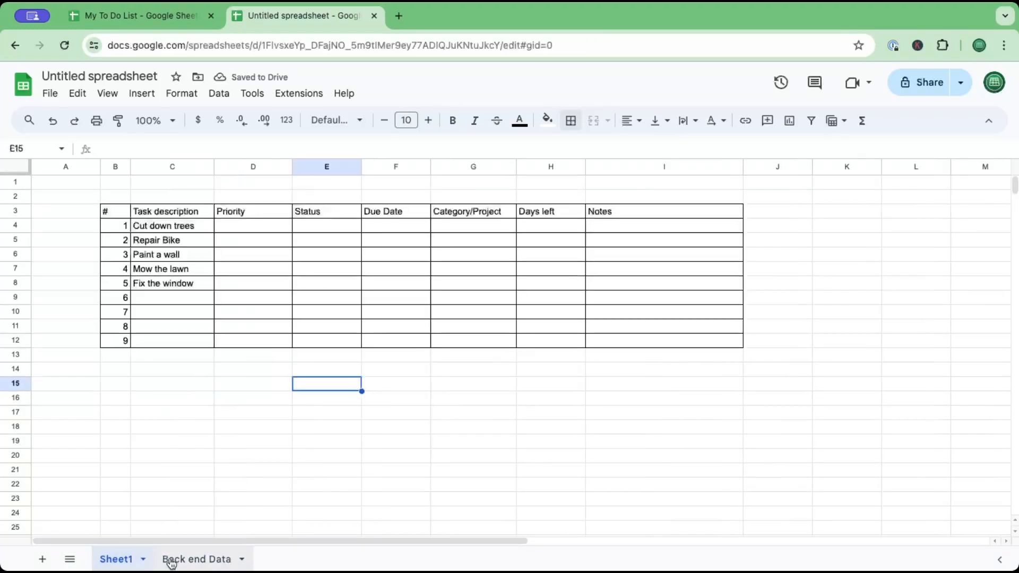
left_click(169, 560)
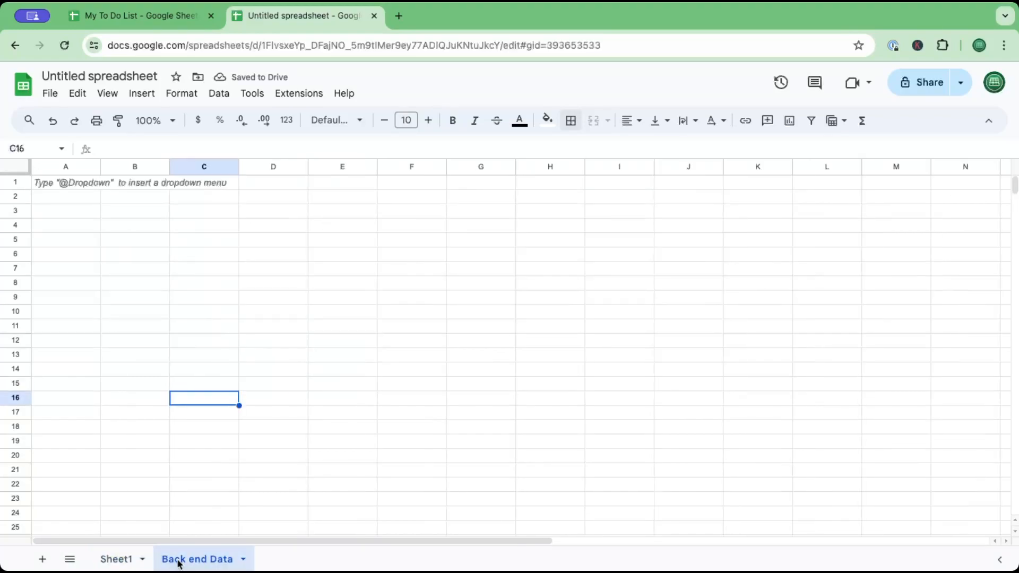
left_click(146, 229)
type("Priori")
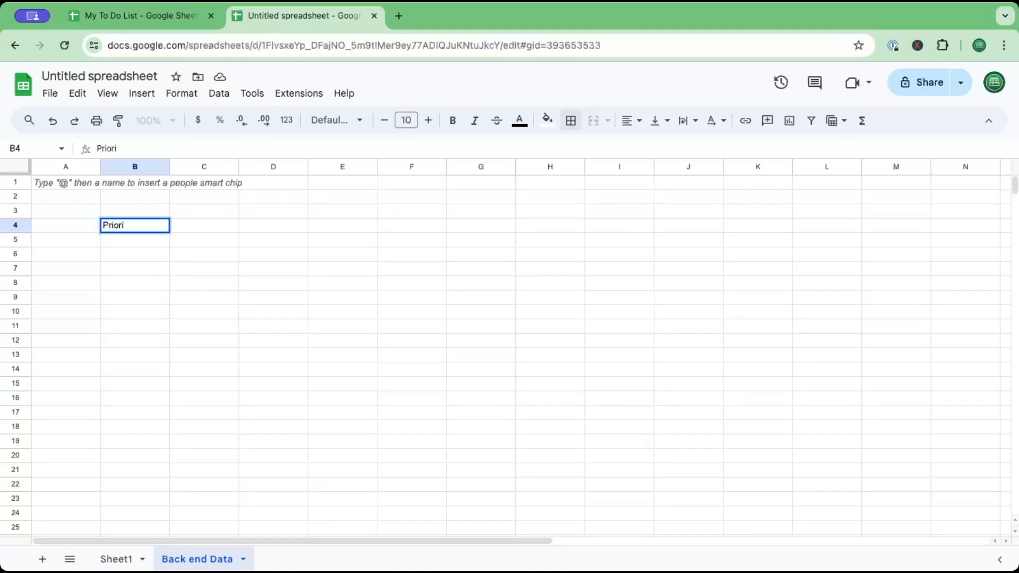
type("ty")
key("Tab")
key("Tab")
type("Status")
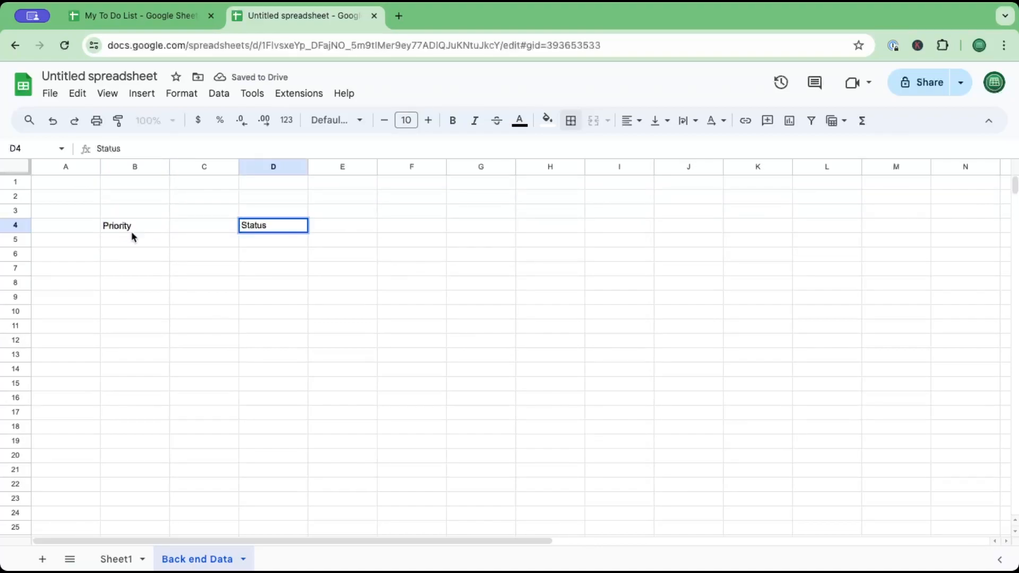
- Enter the priority levels "1 - Low" in B5 and "2 - Medium" in B6, with a capital M in Medium
left_click(139, 240)
type("1 - Low")
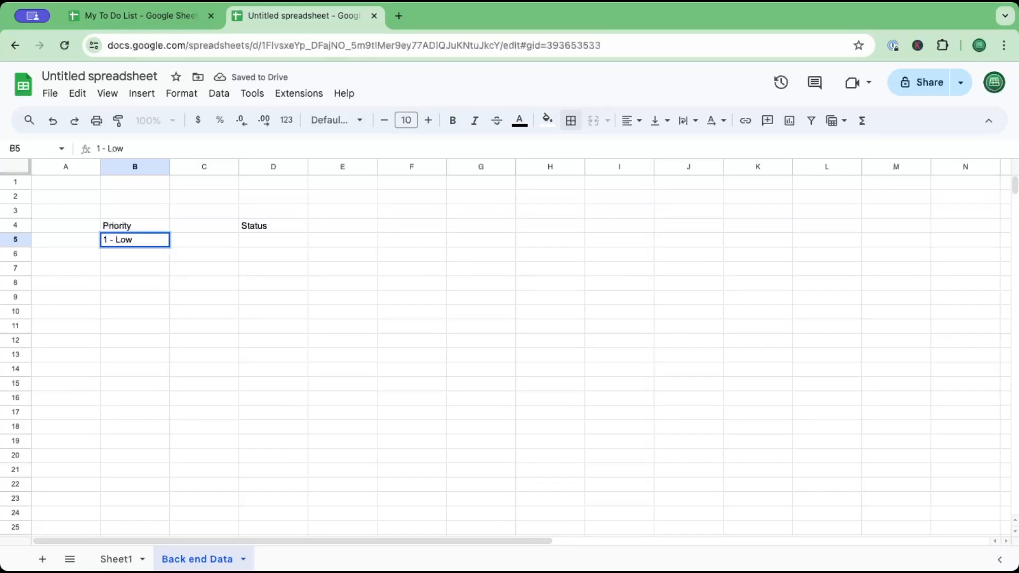
key("Return")
type("2 -")
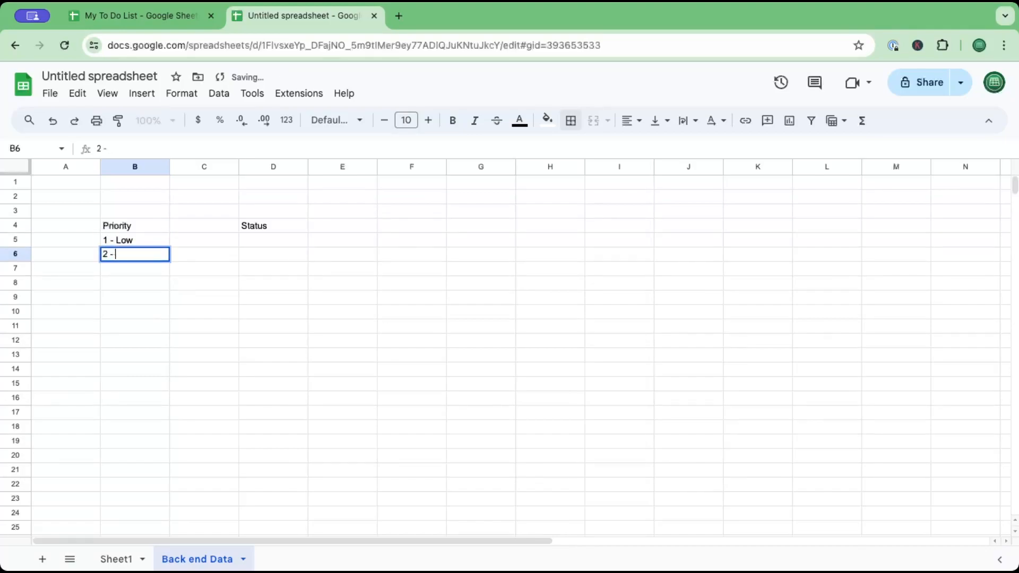
type(" medium")
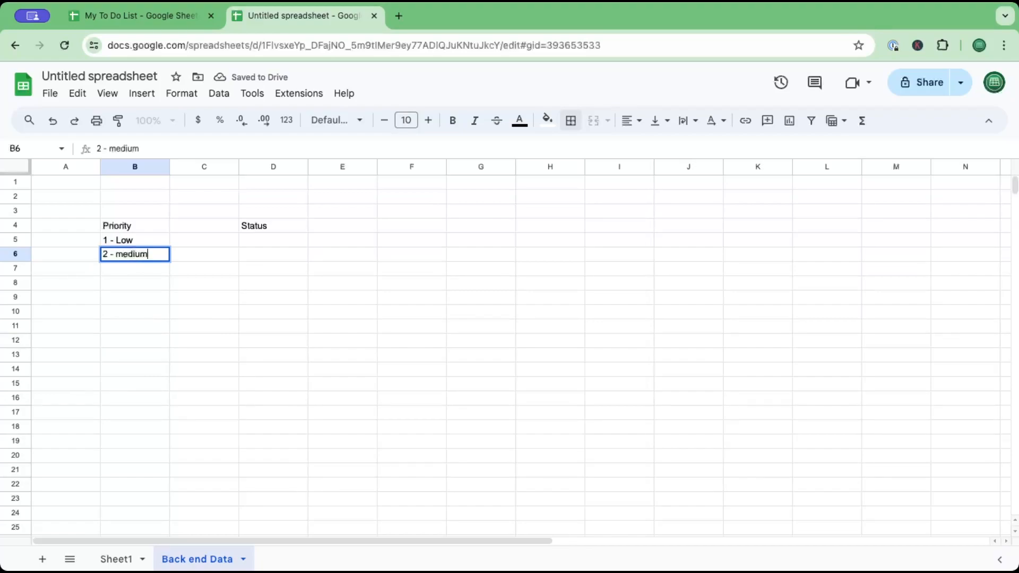
key("Left")
left_click(122, 259)
double_click(122, 257)
key("BackSpace")
type("M")
- Enter the priority levels "3 - High" in B7 and "4 - Urgent" in B8
left_click(128, 275)
type("3")
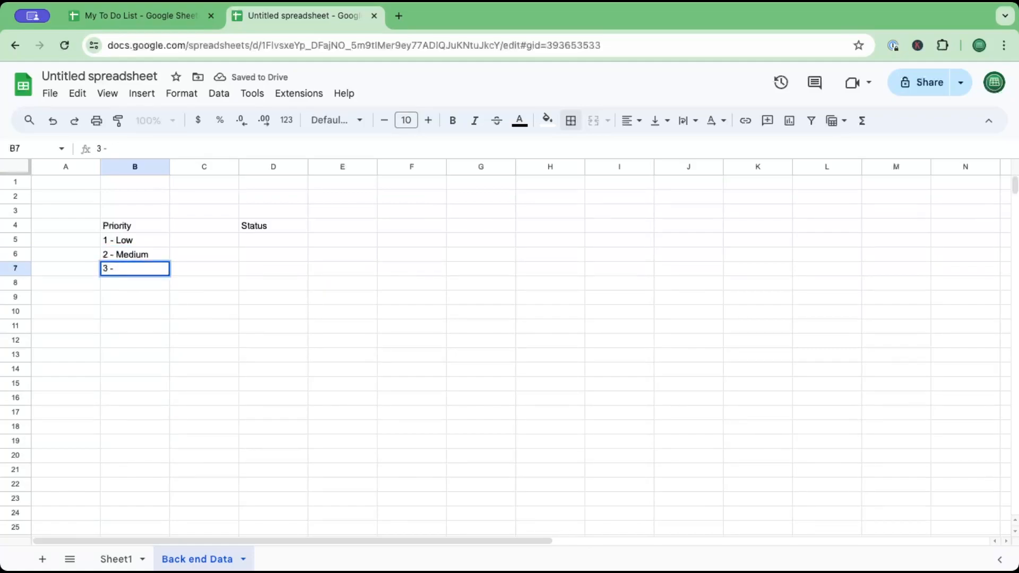
type(" - High")
key("Return")
type("4")
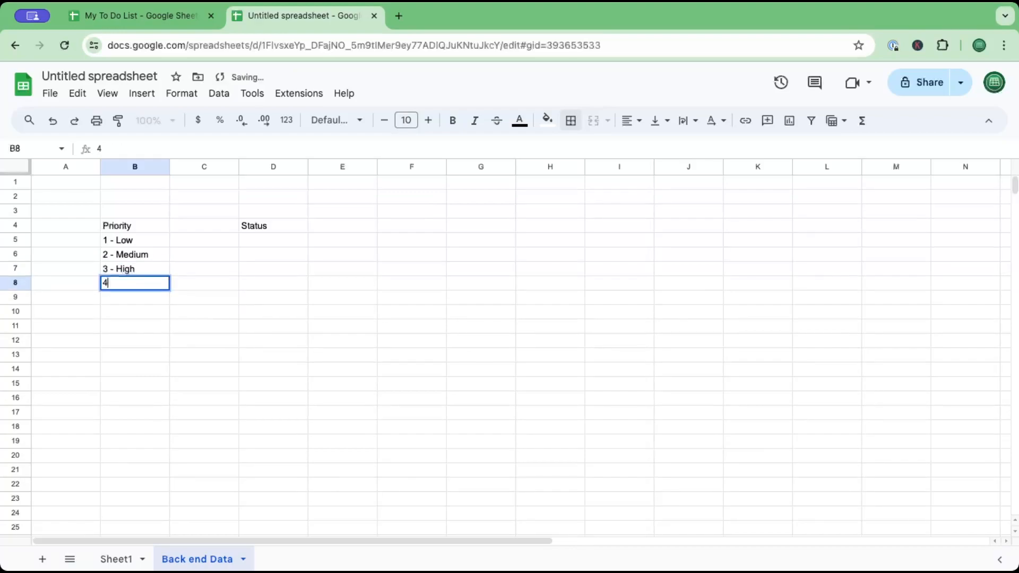
type(" - Urgent")
key("Tab")
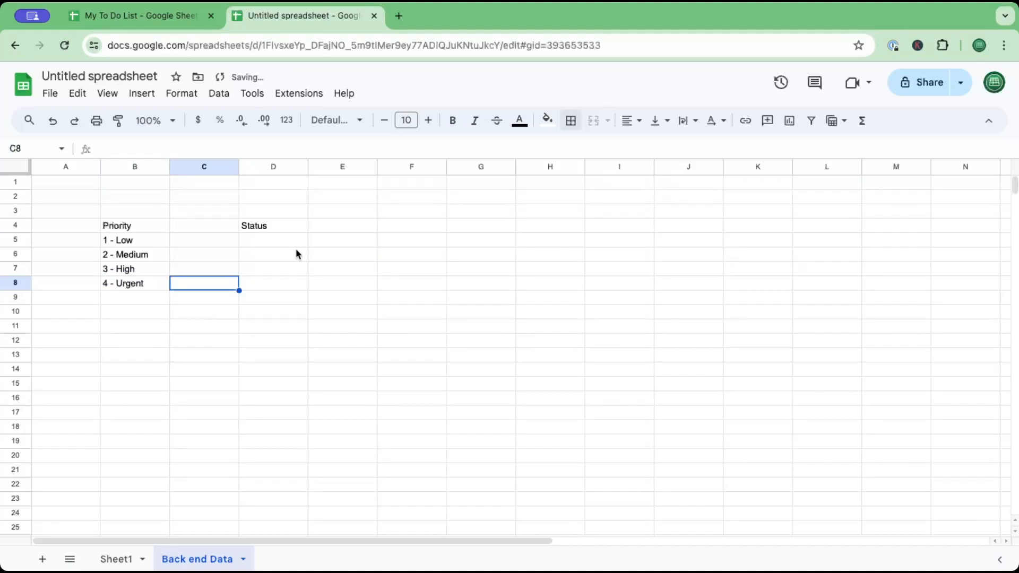
- List the statuses "Planned", "Ongoing" and "Cancelled" in D5:D7 under the Status header
left_click(258, 243)
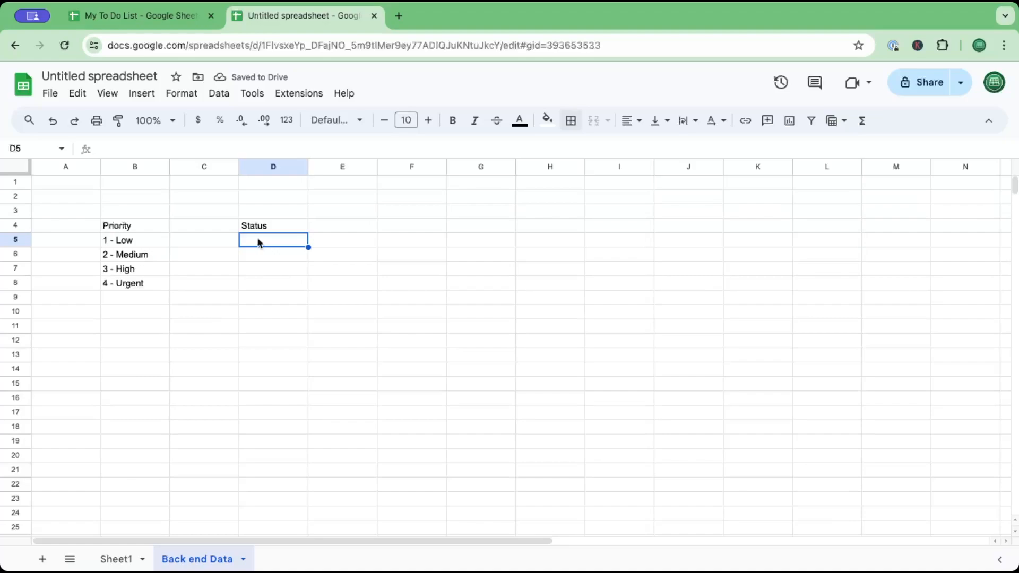
type("Planned")
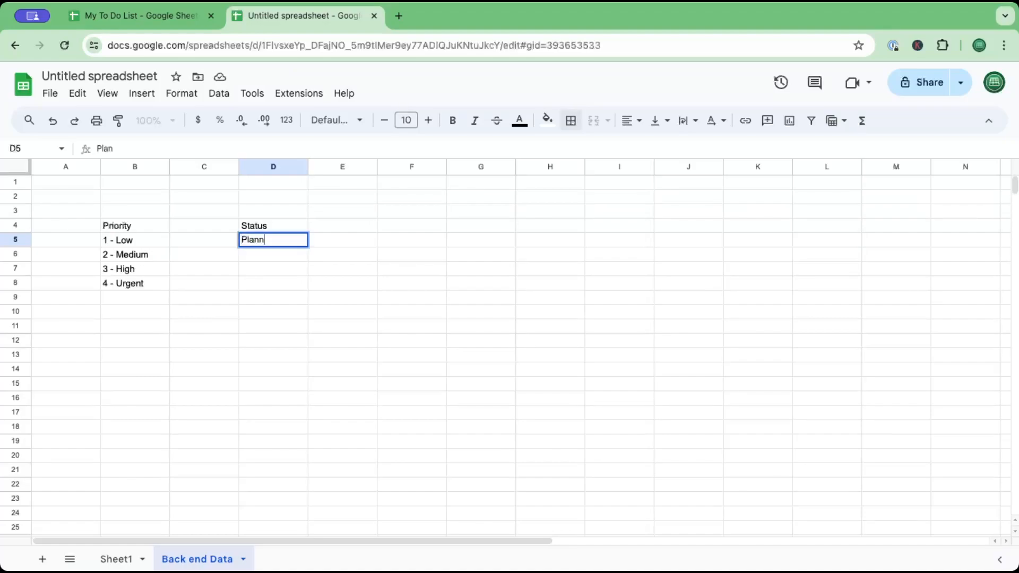
left_click(253, 258)
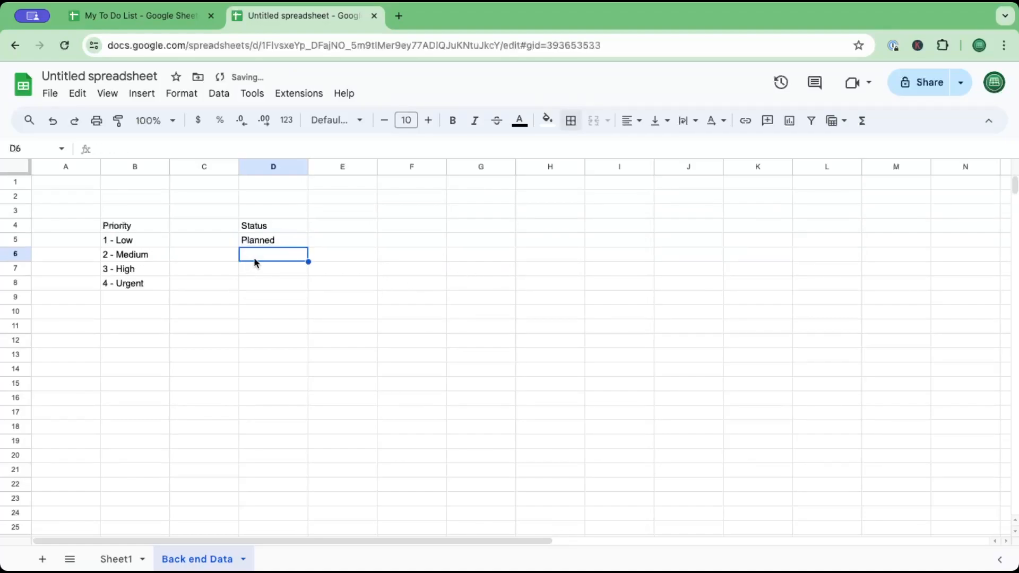
type("Ongoing")
left_click(283, 272)
type("Cancelled")
key("Tab")
key("Delete")
- Add the statuses "Postponed" in D8 and "Done" in D9
left_click(279, 284)
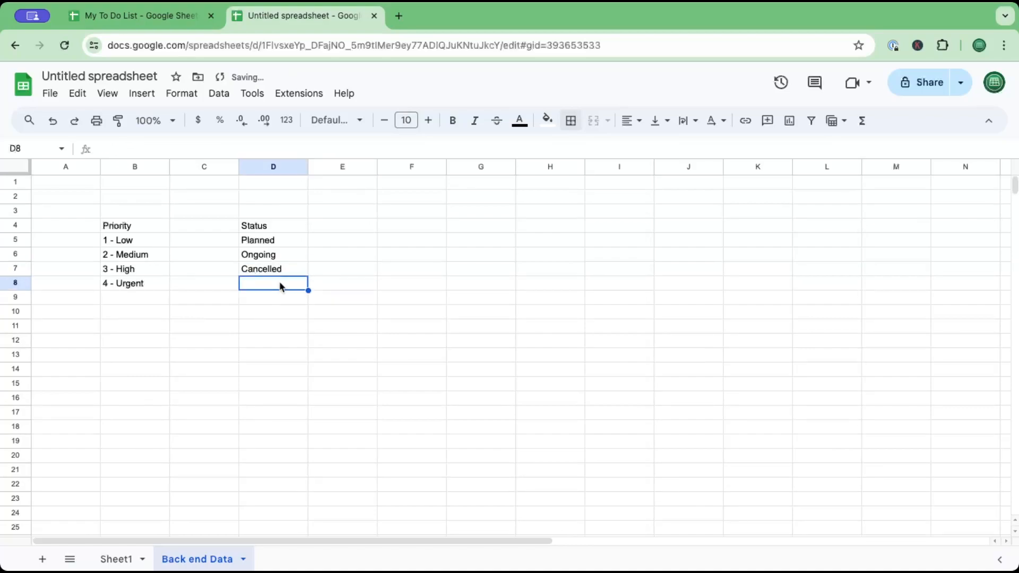
type("Postponed")
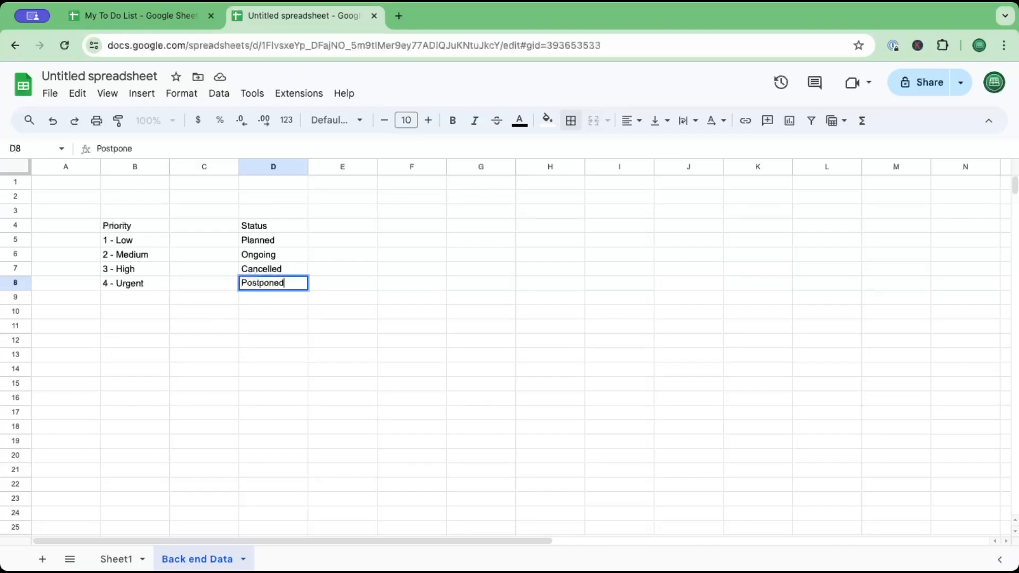
left_click(275, 298)
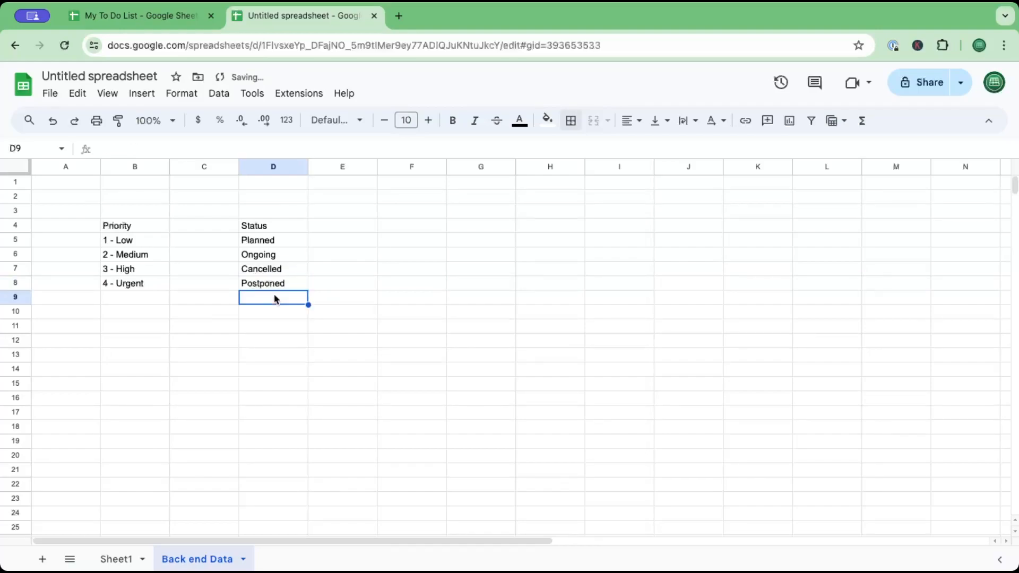
type("Done")
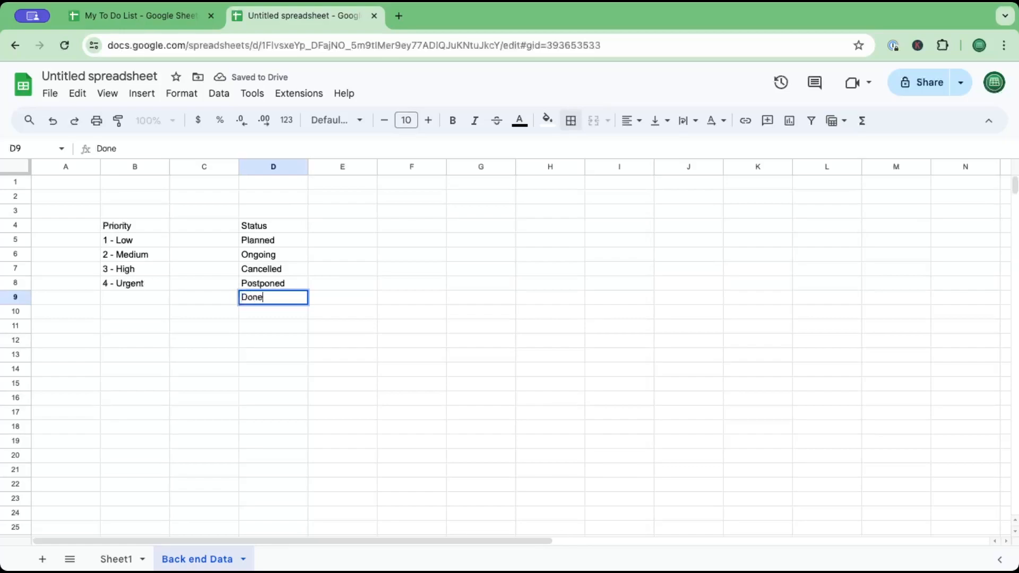
key("Return")
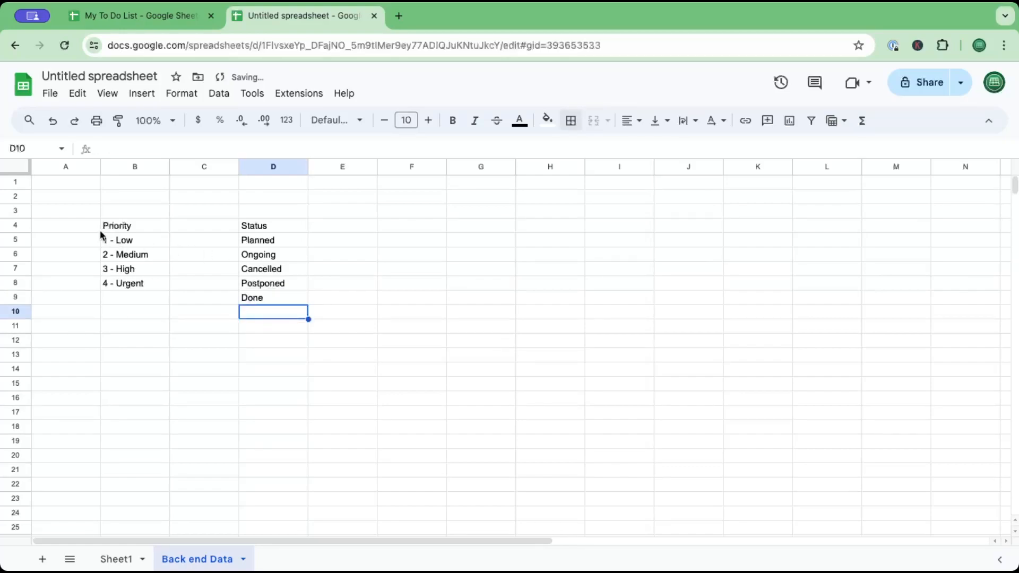
left_click(118, 230)
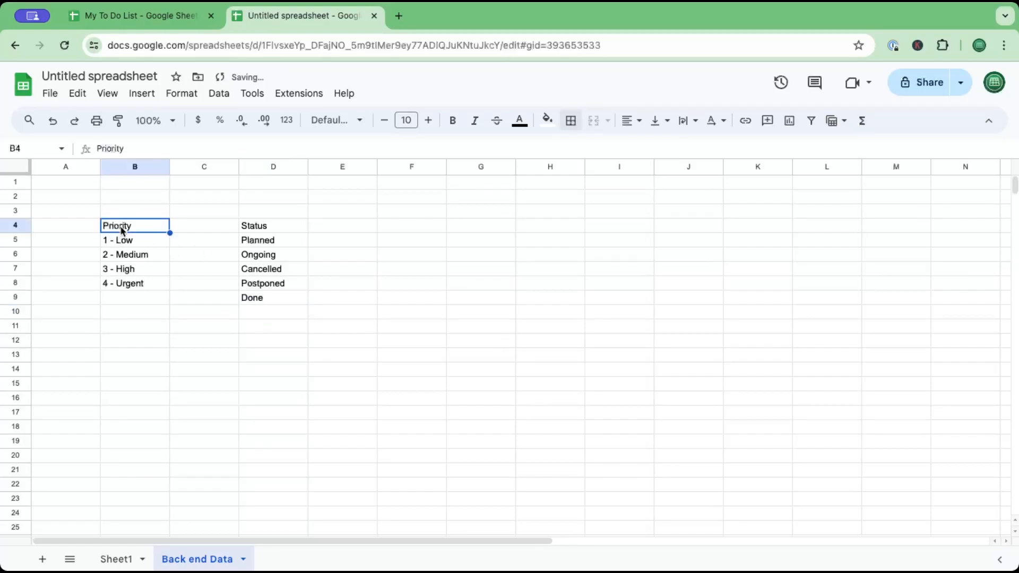
left_click(520, 120)
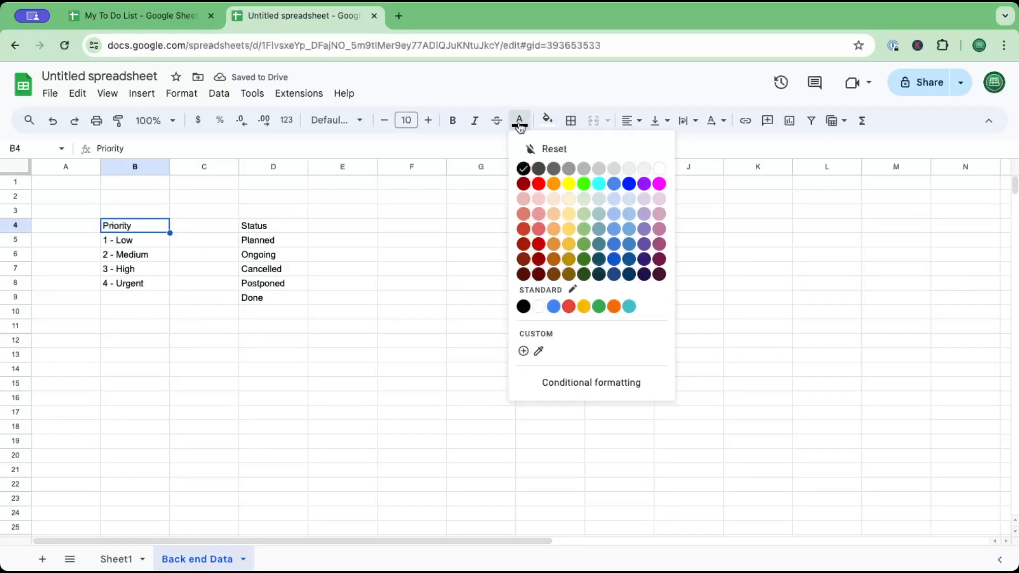
left_click(568, 169)
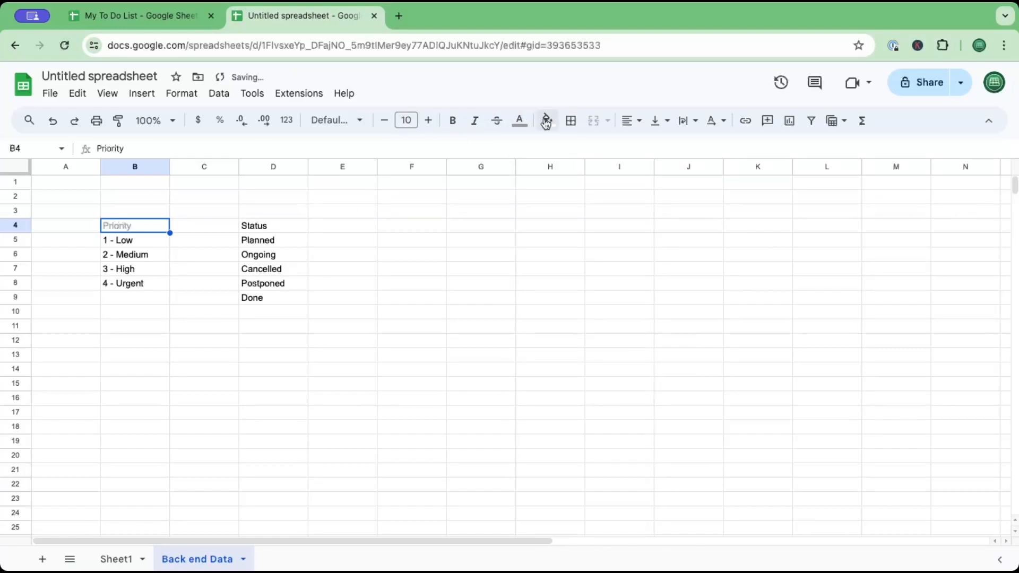
left_click(520, 120)
left_click(523, 170)
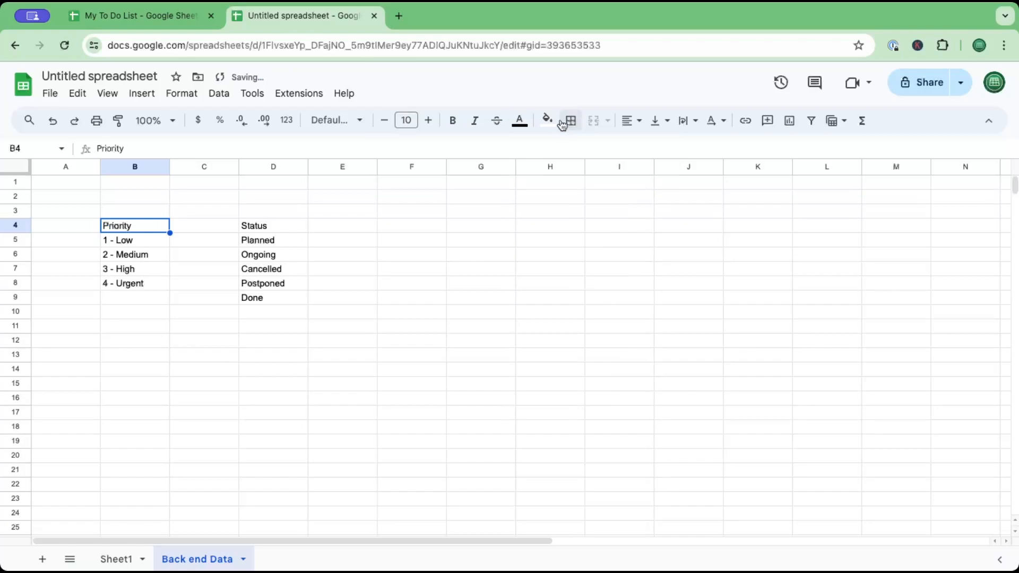
left_click(164, 257)
left_click(142, 226)
left_click_drag(142, 226, 141, 282)
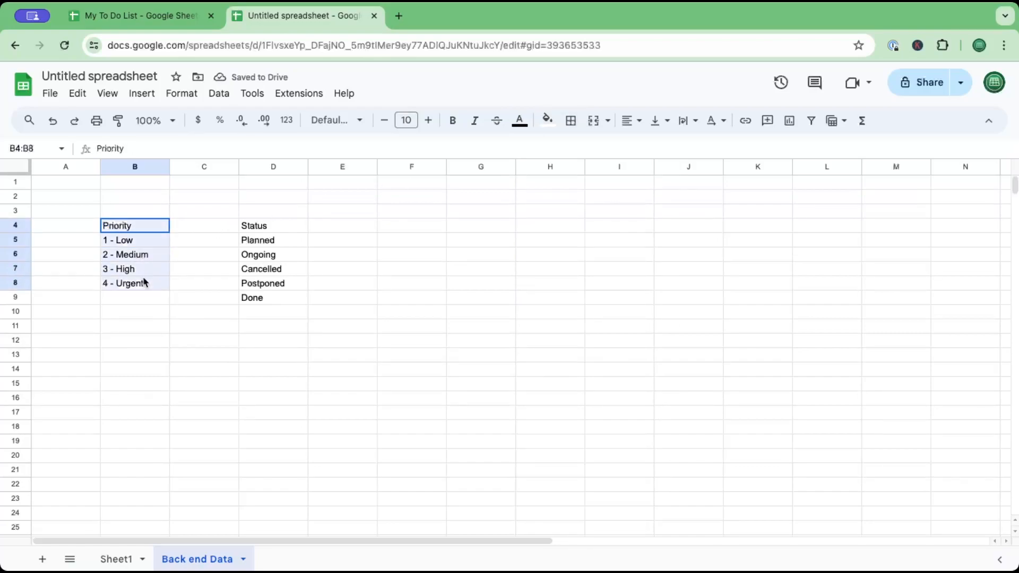
left_click(244, 227)
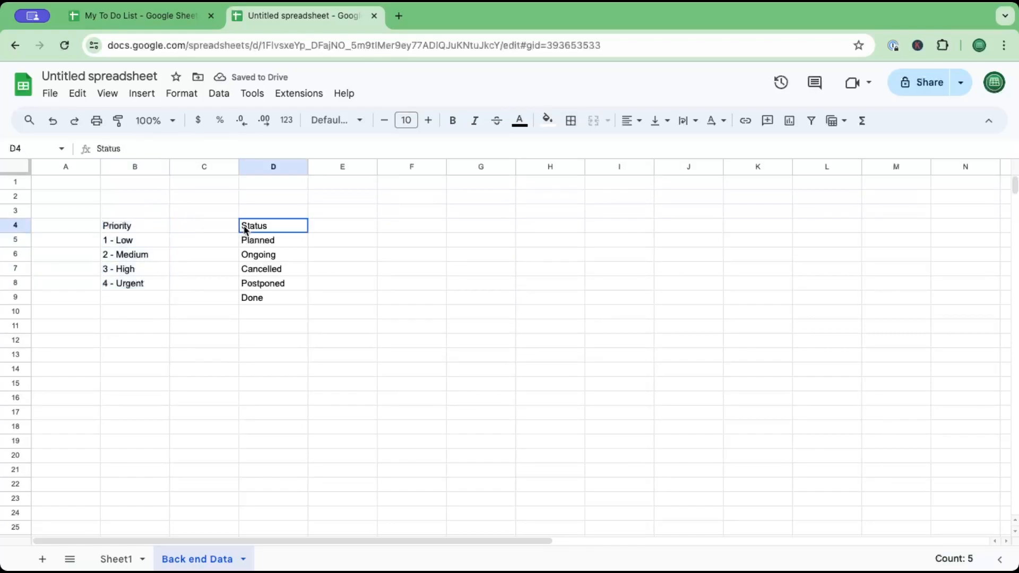
left_click_drag(148, 226, 148, 282)
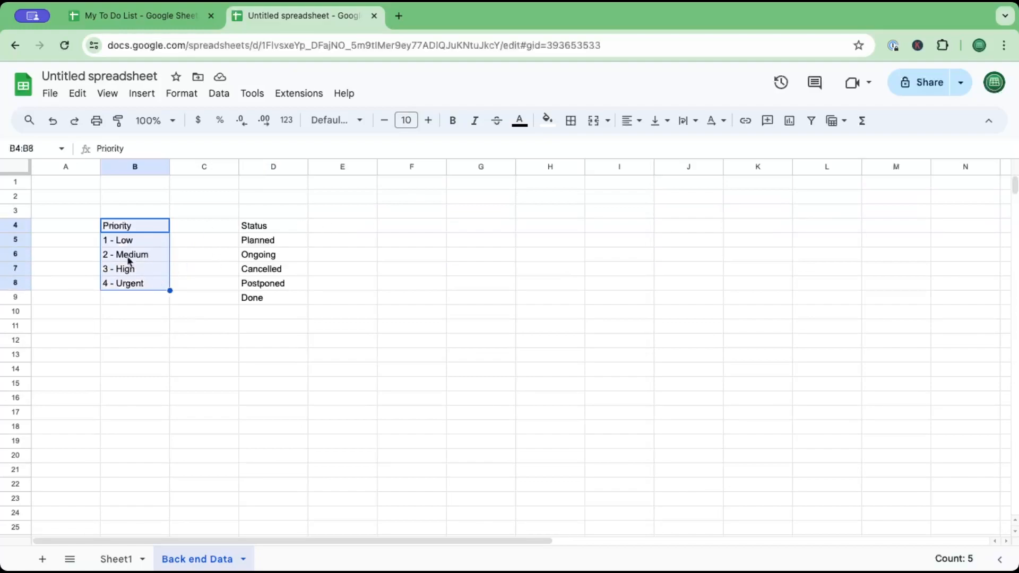
- Fill the Priority header in B4 and the Status header in D4 with light blue shades
left_click(121, 230)
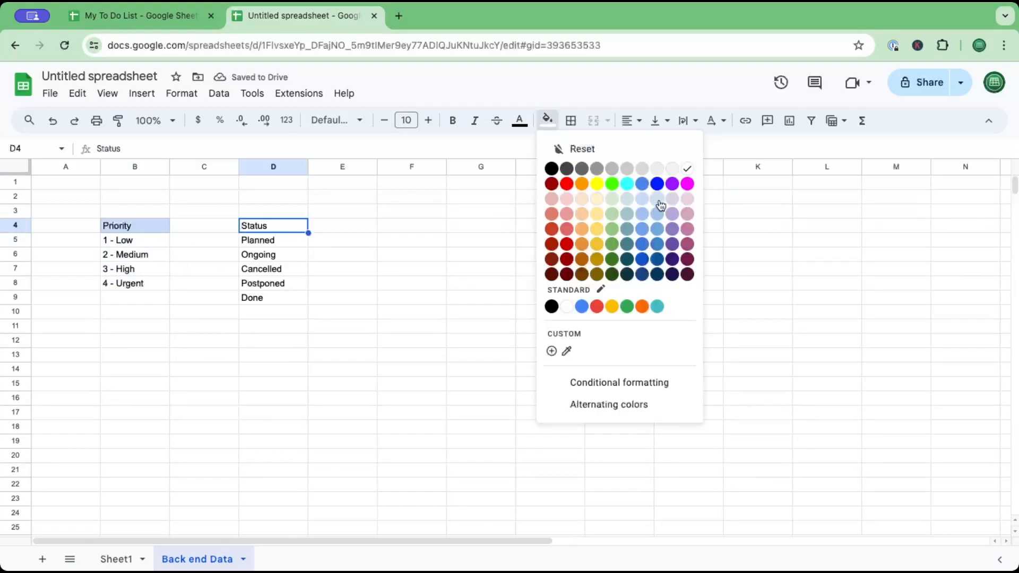
left_click(659, 200)
left_click(380, 293)
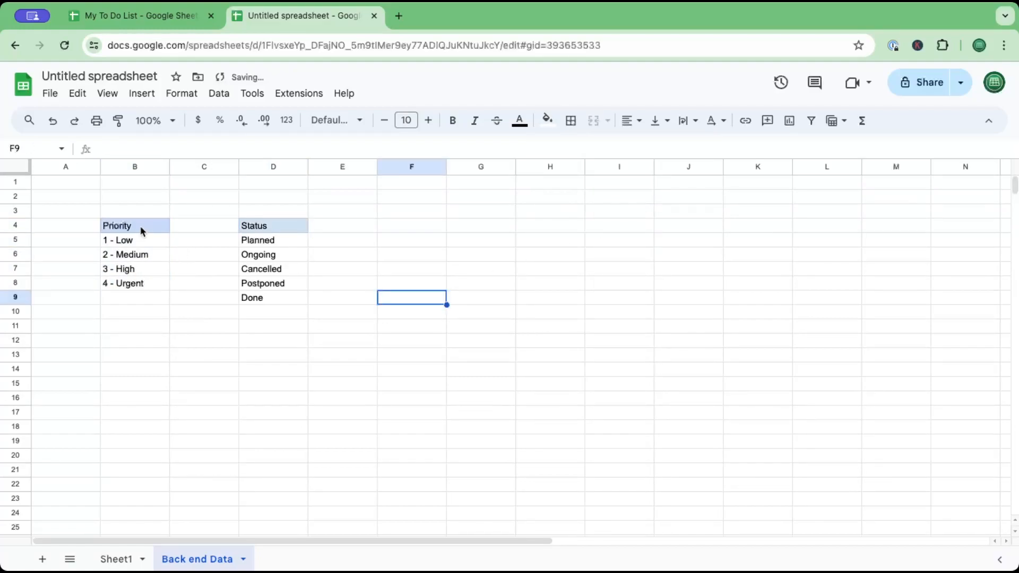
- Apply all borders to the Priority list in B4:B8
left_click_drag(141, 230, 141, 283)
left_click(572, 122)
left_click(579, 150)
- Apply all borders to the Status list in D4:D9
left_click_drag(274, 228, 275, 295)
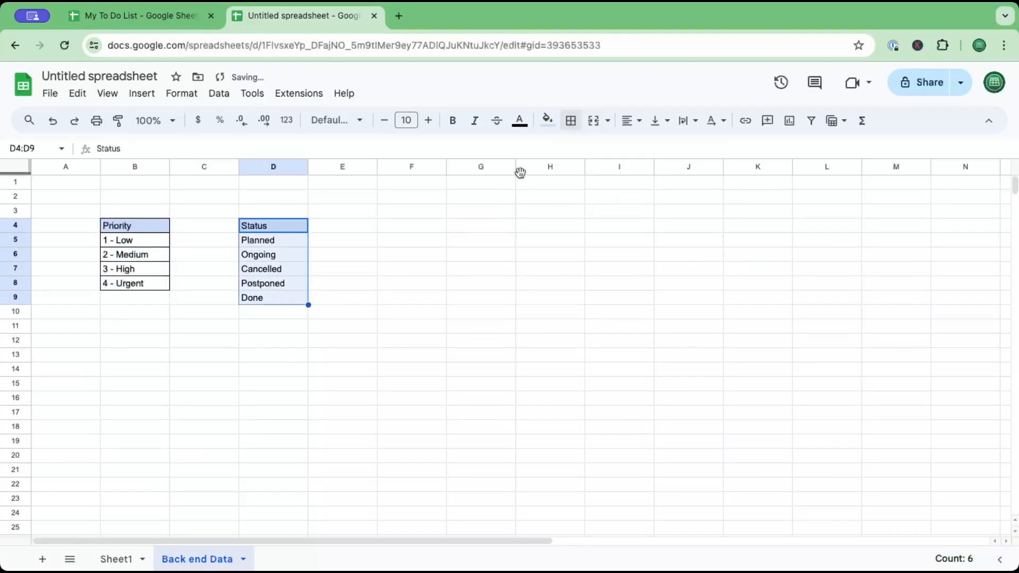
left_click(571, 121)
left_click(467, 278)
left_click_drag(274, 227, 286, 299)
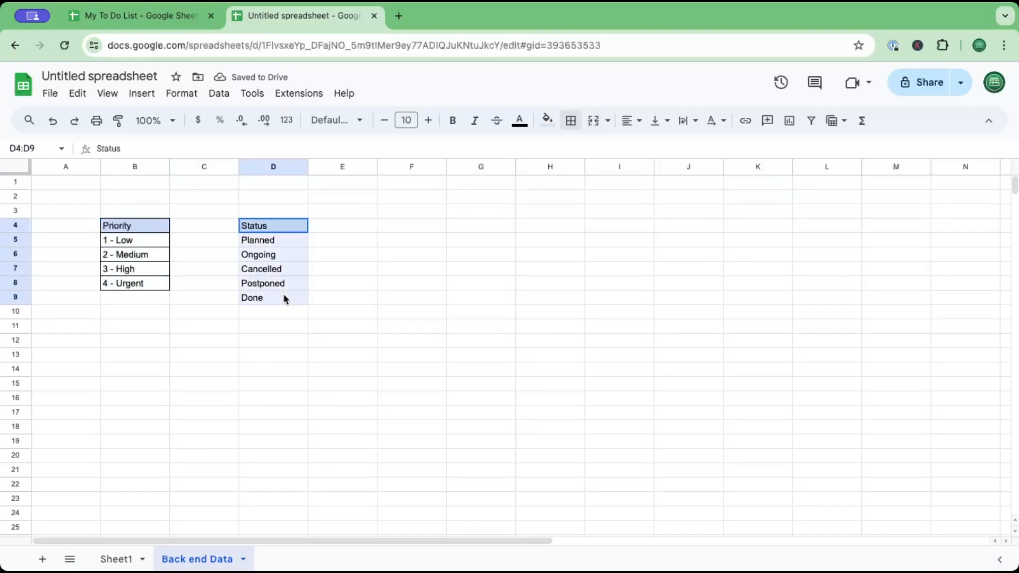
left_click(572, 121)
left_click(578, 151)
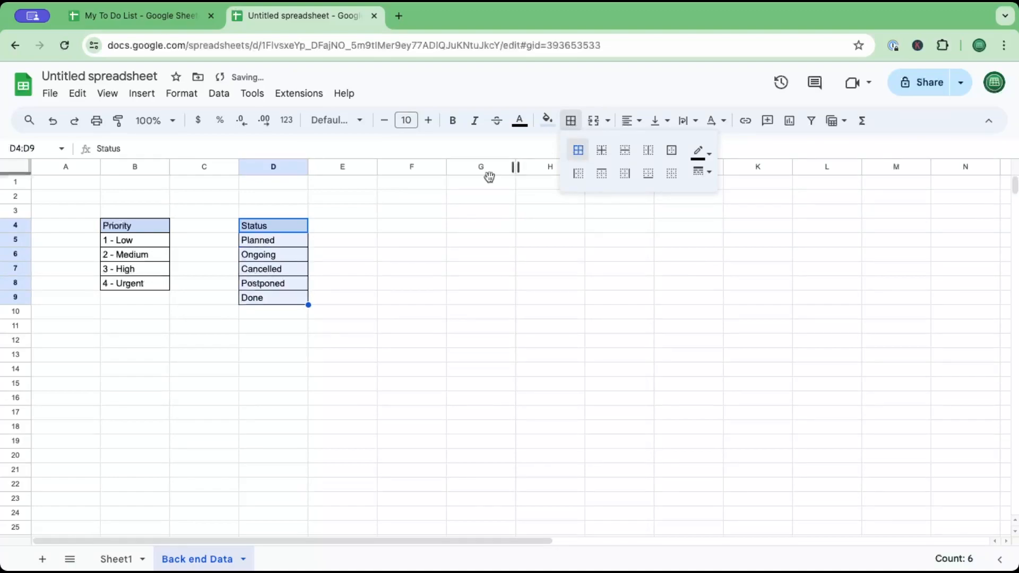
left_click(331, 285)
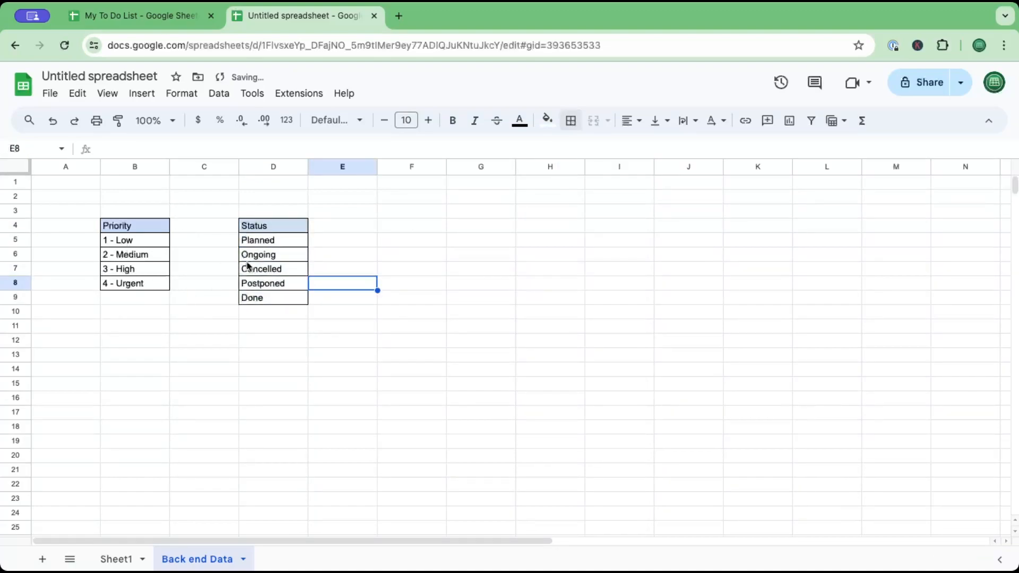
- Add a data validation rule to D4 on Sheet1 with the criterion Dropdown (from a range)
left_click(119, 559)
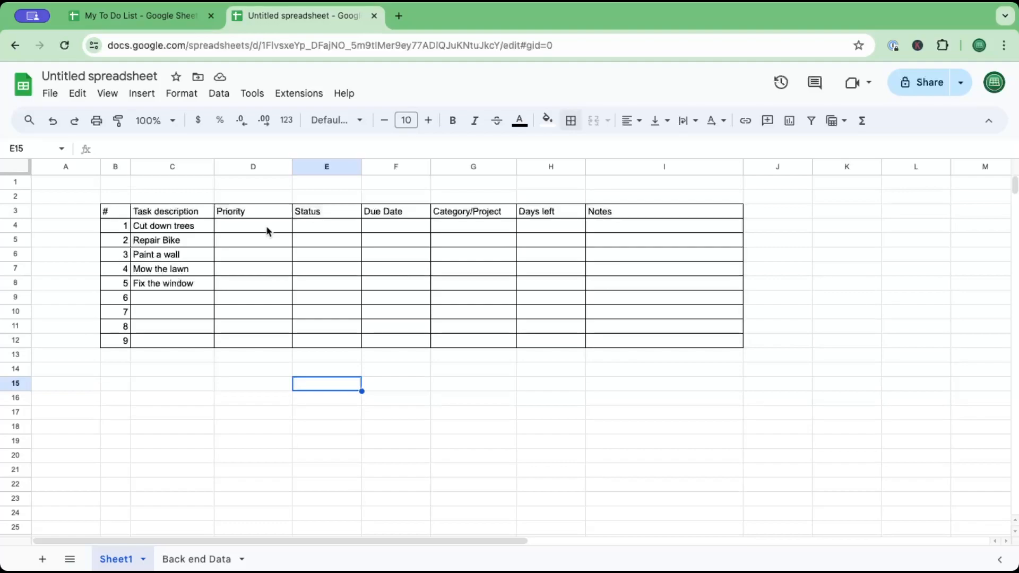
left_click(209, 558)
left_click(118, 557)
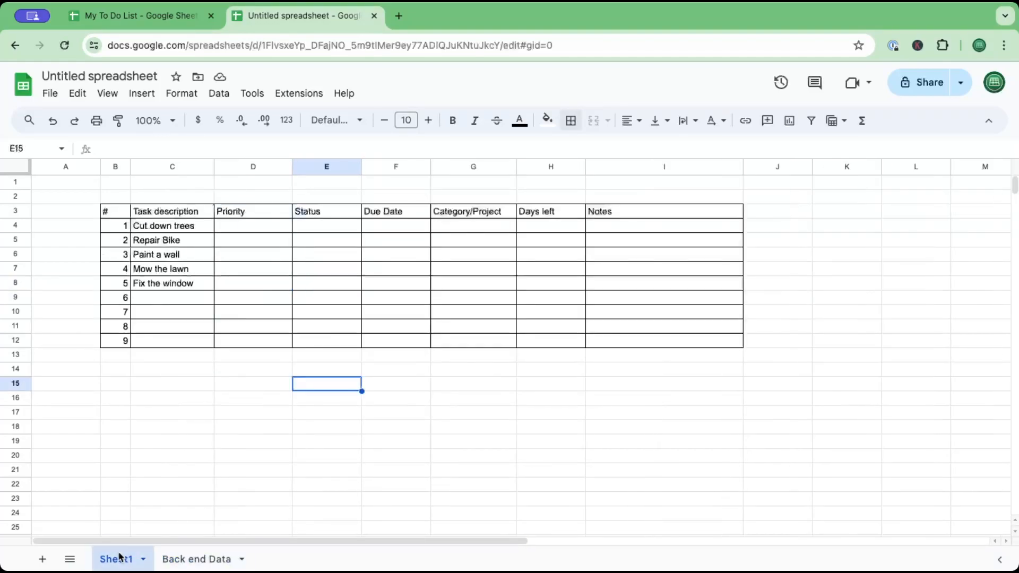
left_click(261, 227)
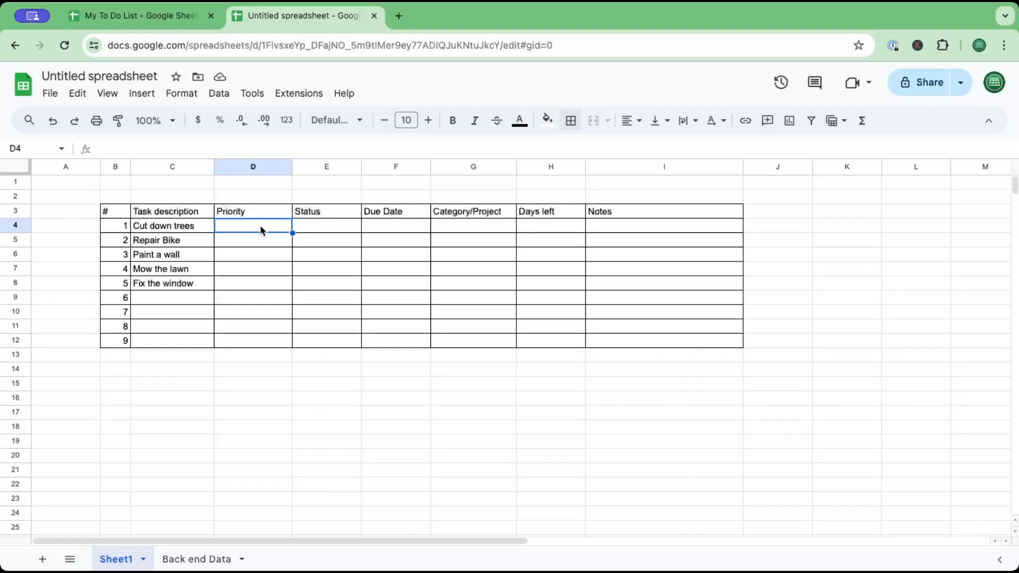
left_click(217, 96)
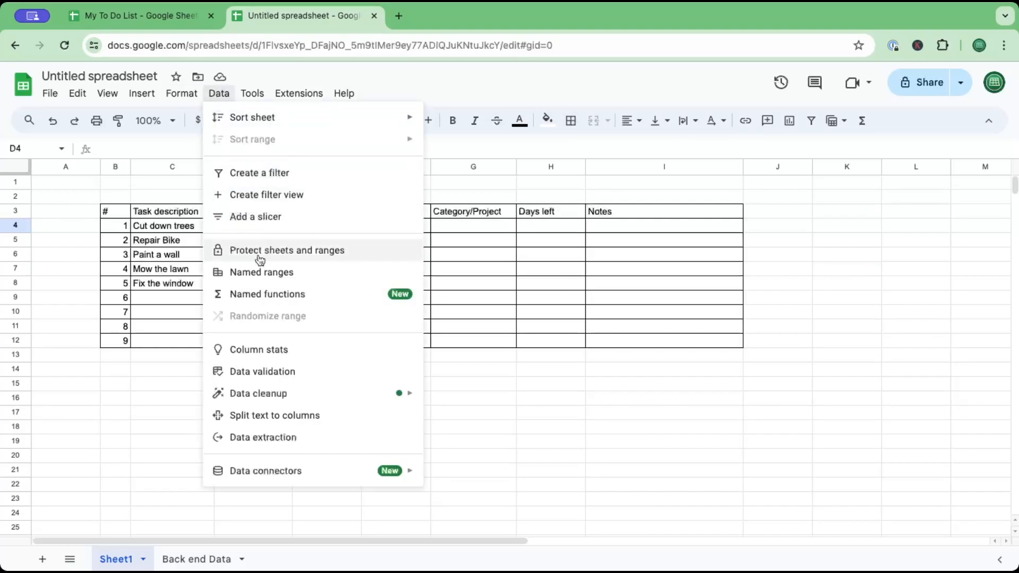
left_click(282, 372)
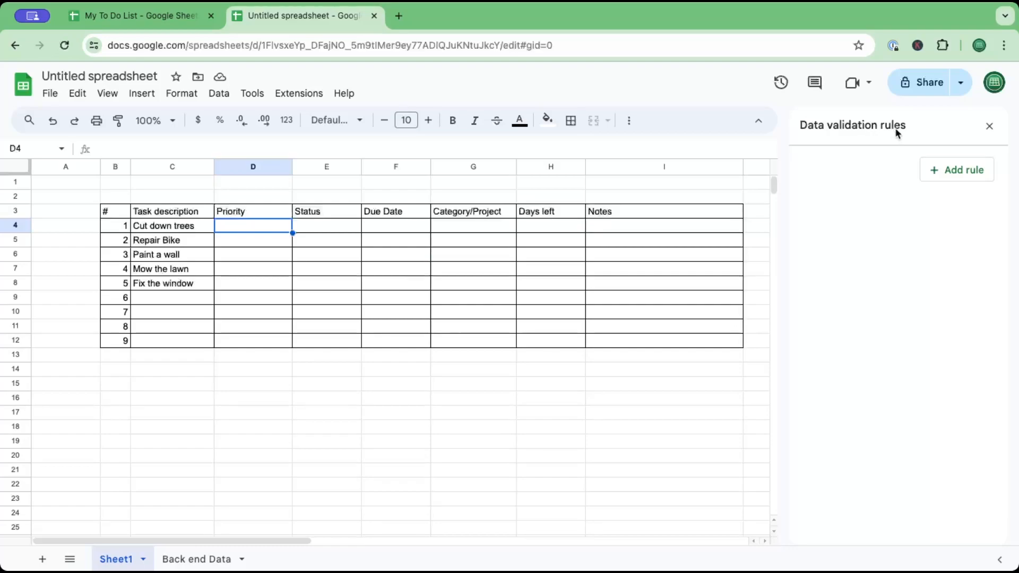
left_click(965, 173)
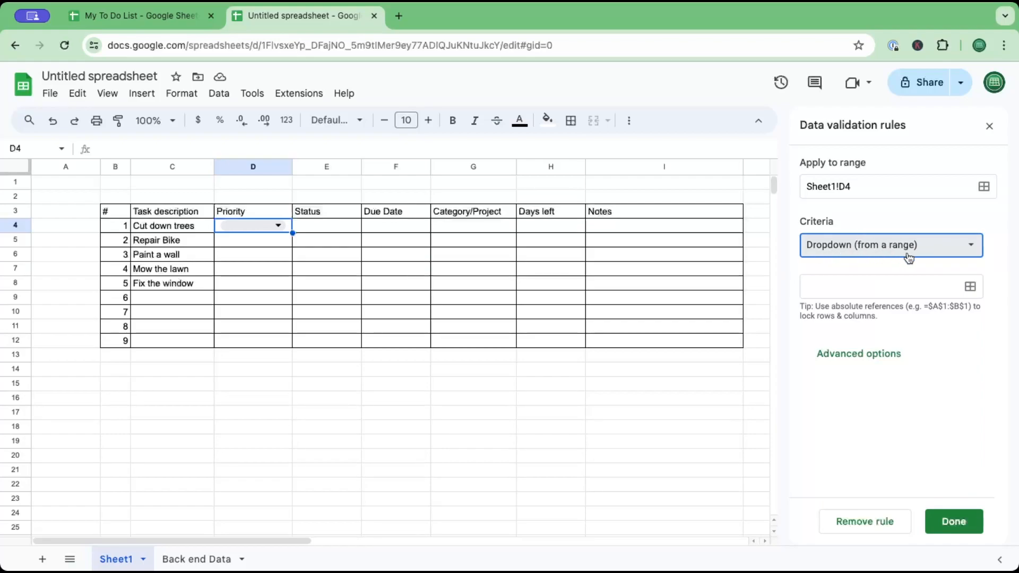
- Set the dropdown's source range to the priority levels in 'Back end Data'!B5:B8
left_click(857, 285)
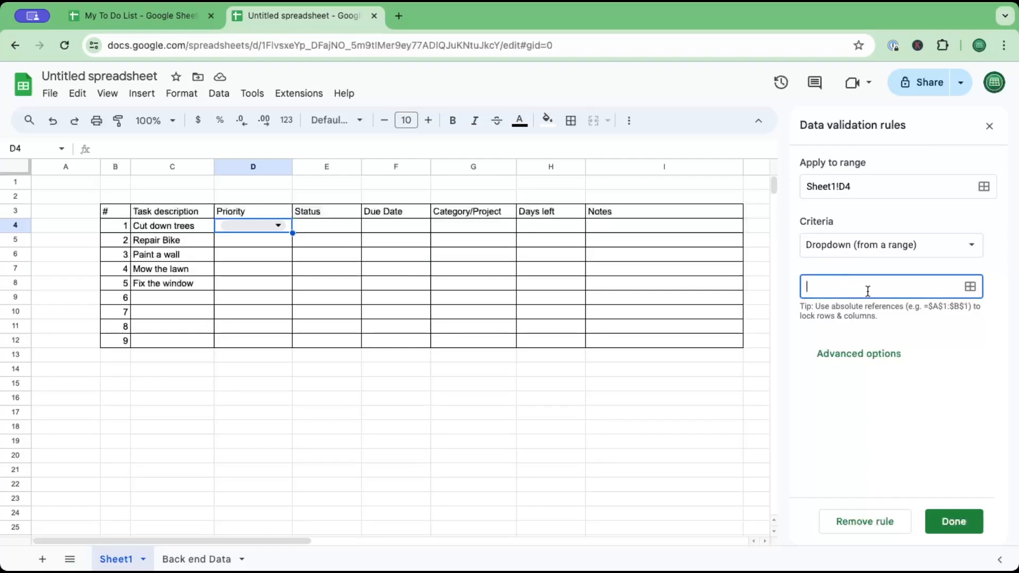
left_click(972, 288)
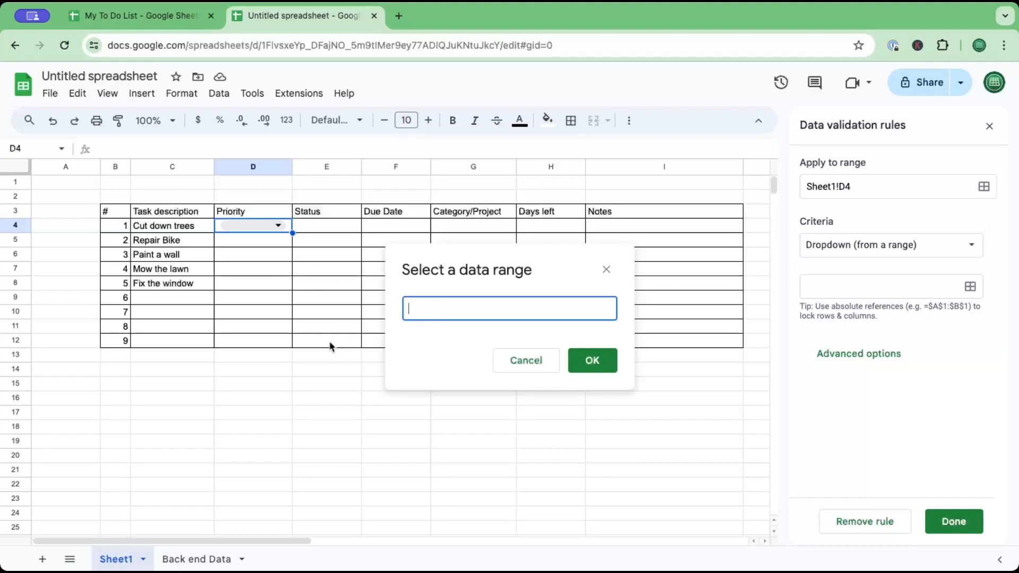
left_click(195, 561)
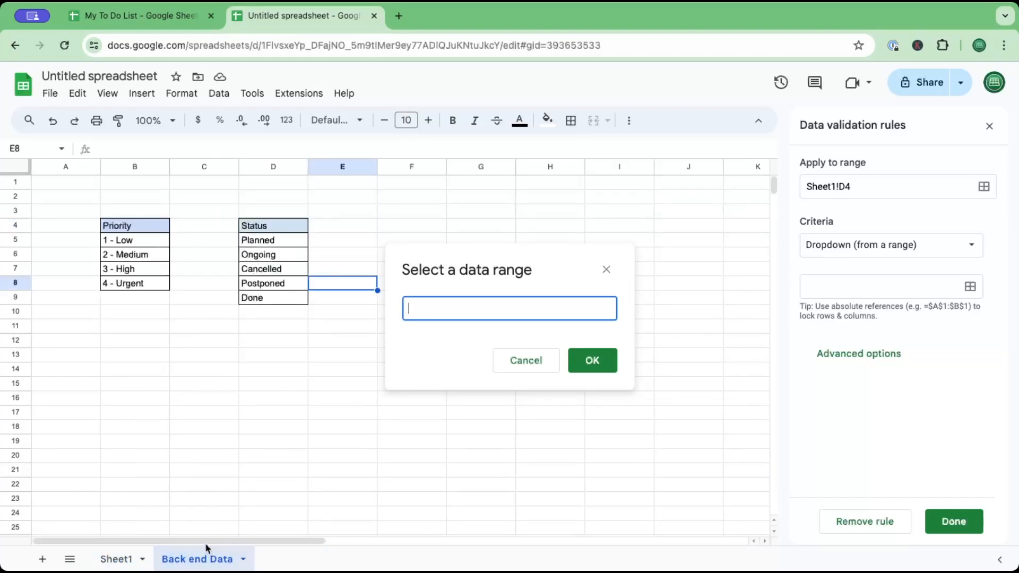
left_click_drag(131, 244, 127, 290)
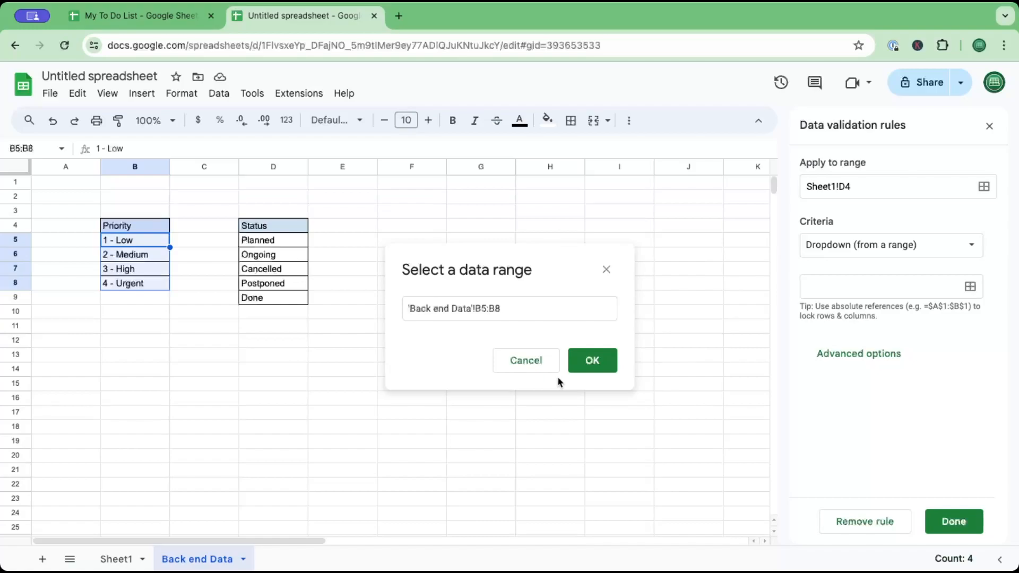
left_click(598, 364)
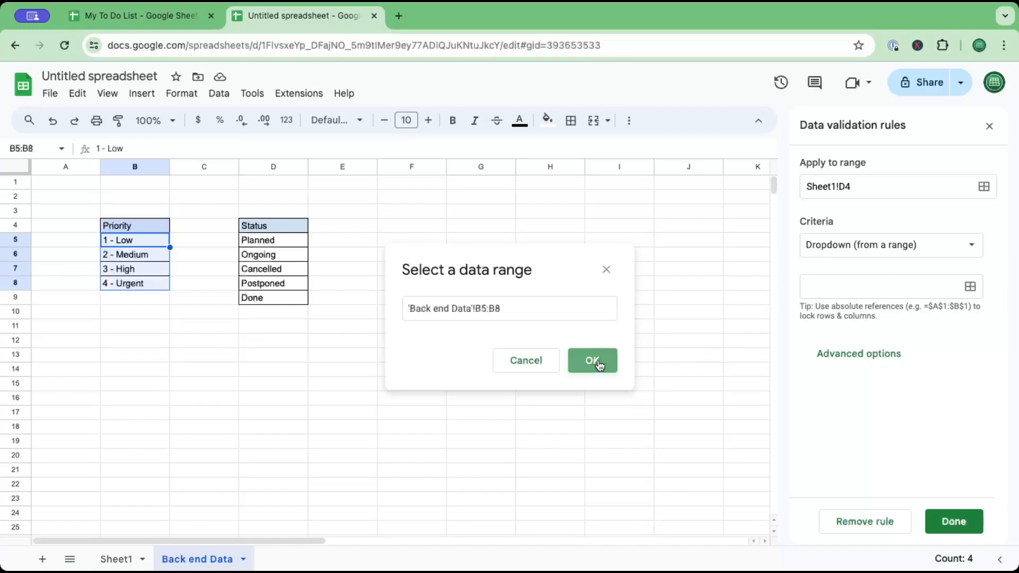
- Set the dropdown rule's display style to Arrow in its advanced options and save the rule
scroll(873, 383, "down", 1)
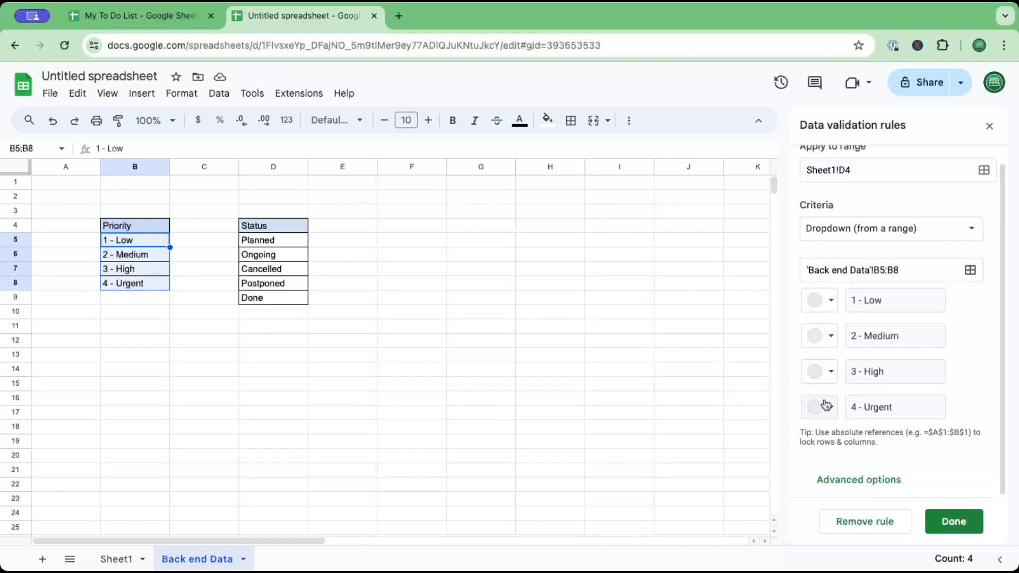
left_click(891, 479)
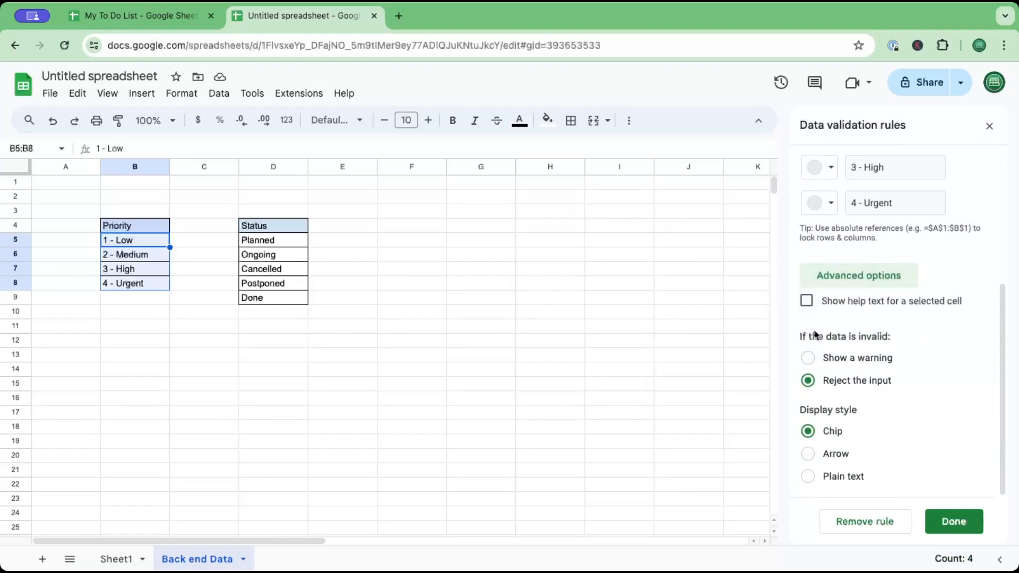
left_click(810, 455)
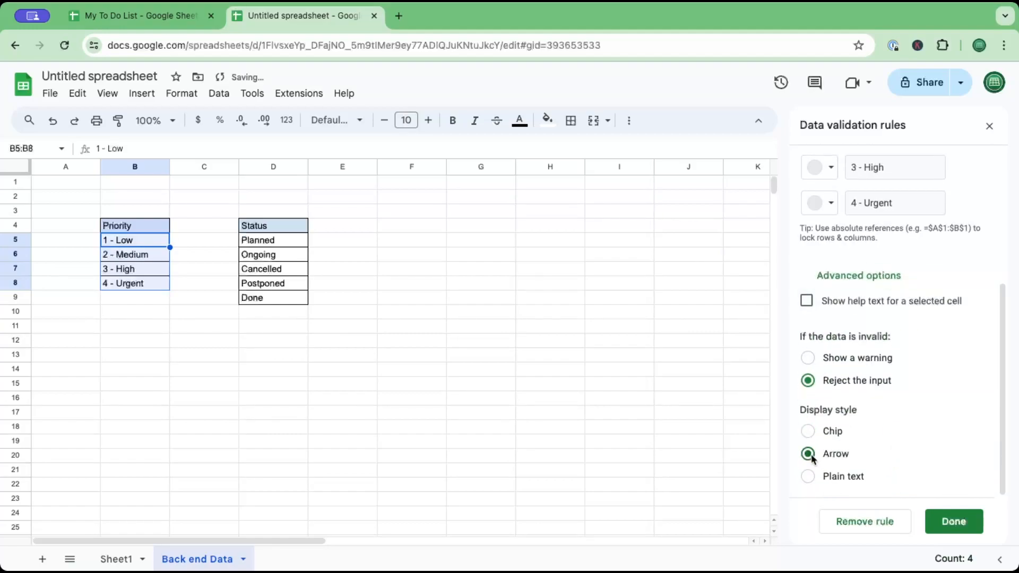
left_click(952, 521)
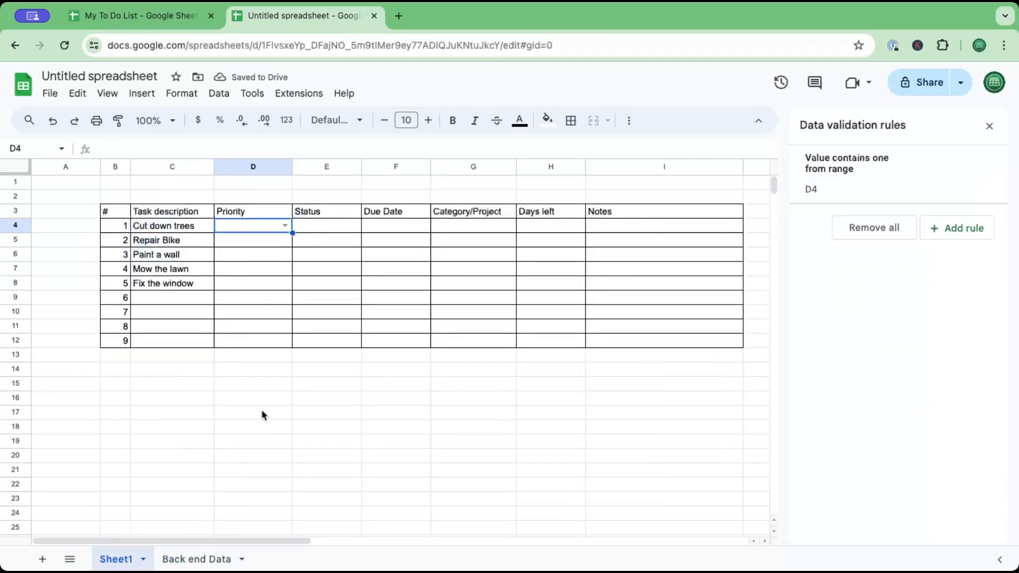
- Check the options offered by the priority dropdown in D4 without choosing one
left_click(286, 226)
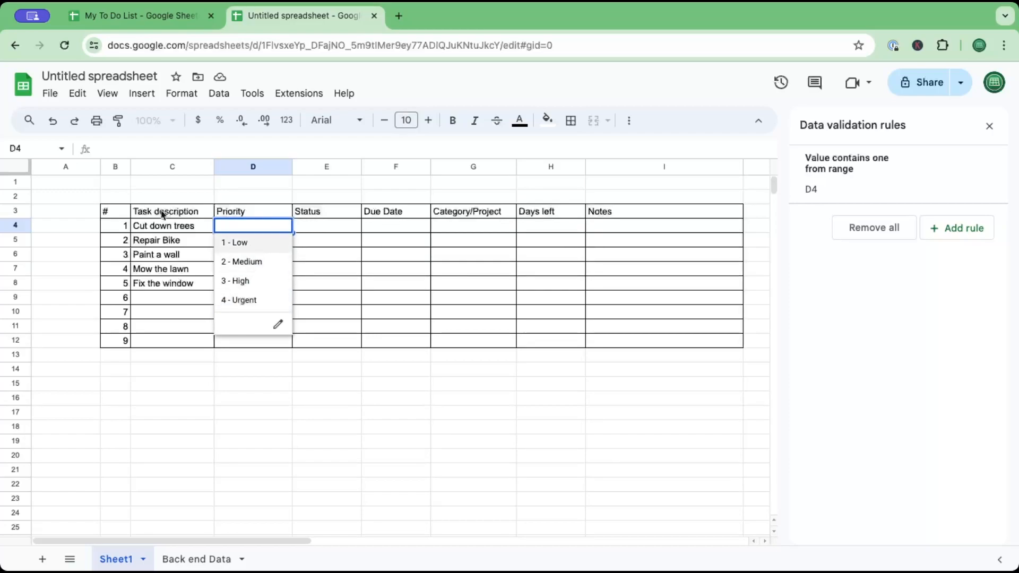
left_click(315, 241)
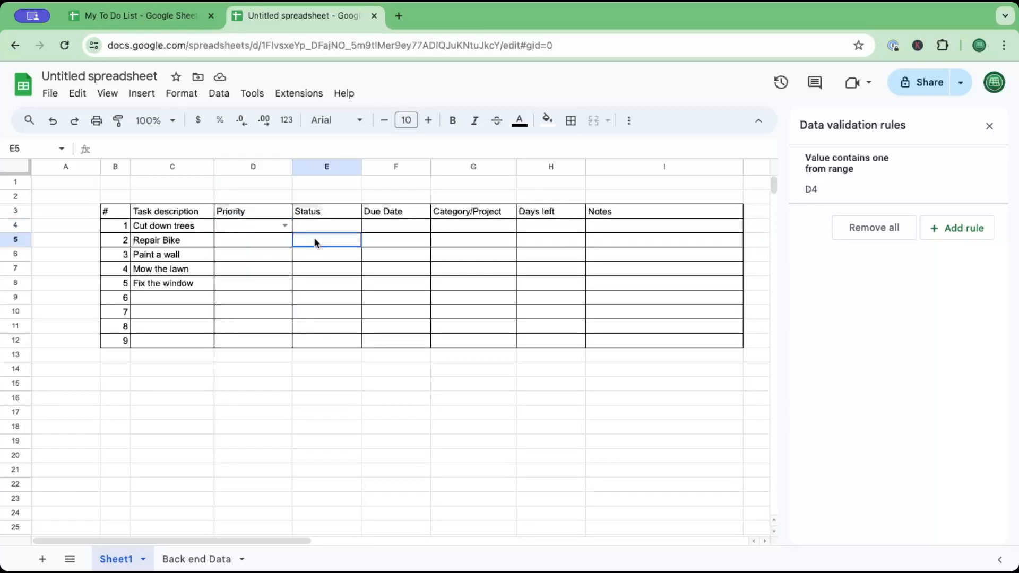
left_click(265, 226)
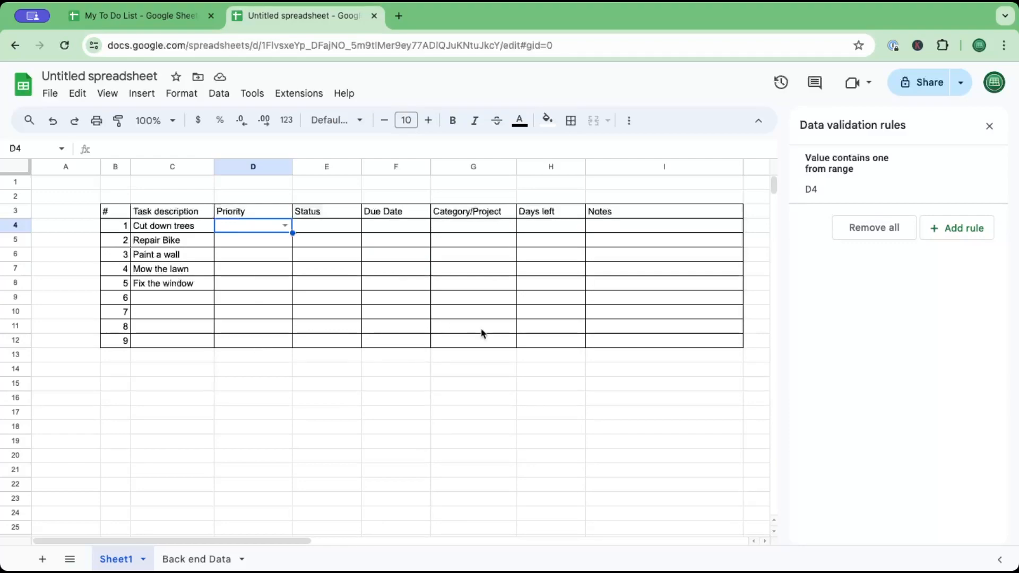
- Extend the priority dropdown rule from D4 to the range Sheet1!D4:D12
left_click(859, 192)
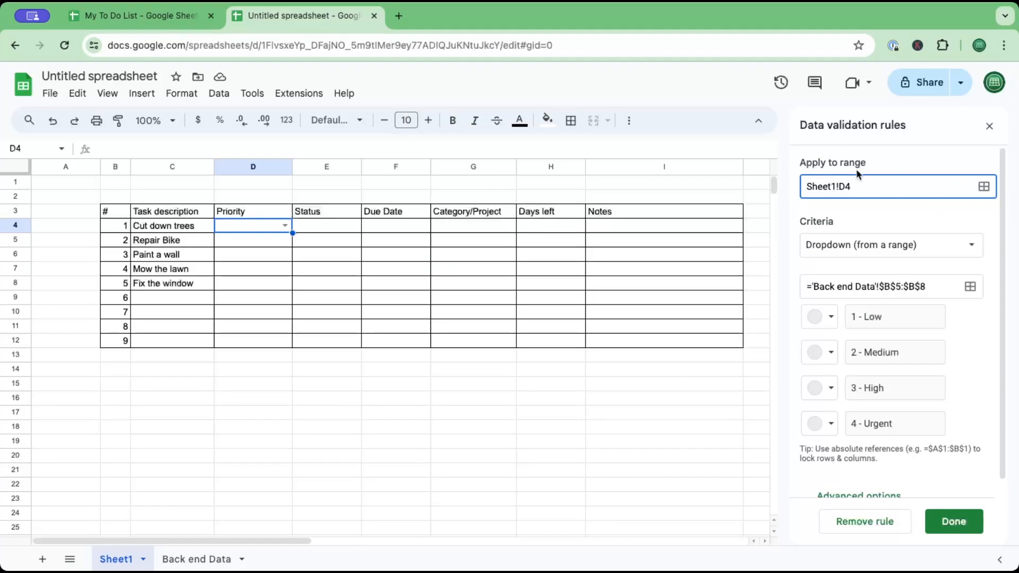
left_click(984, 186)
left_click(464, 299)
left_click_drag(458, 297, 386, 299)
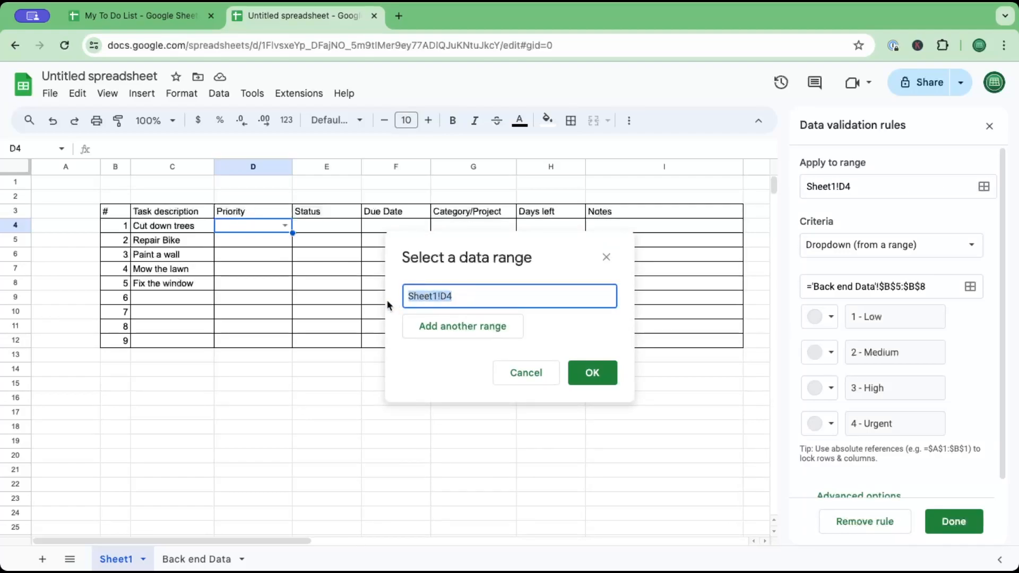
key("BackSpace")
left_click_drag(267, 232, 257, 344)
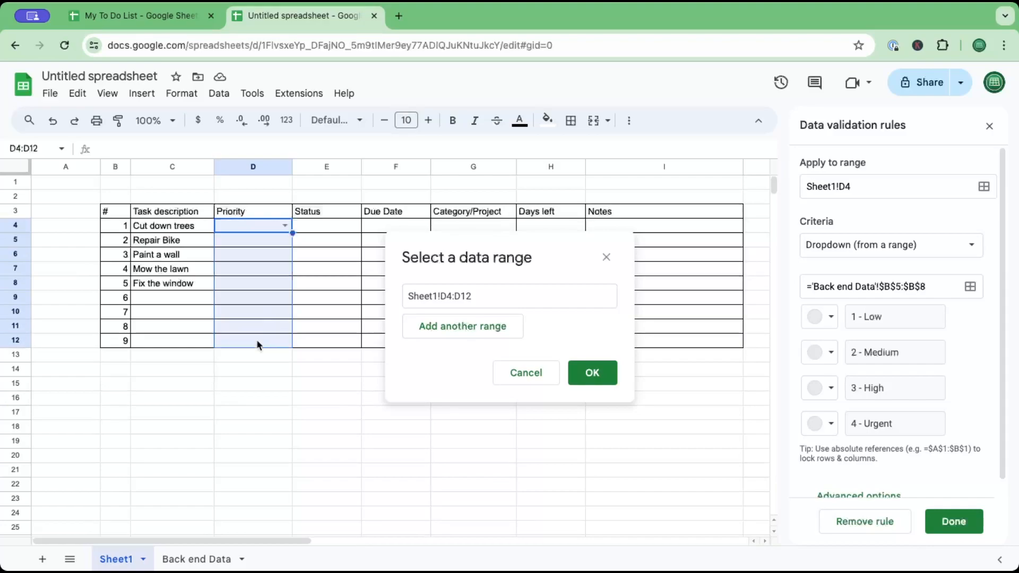
left_click(595, 374)
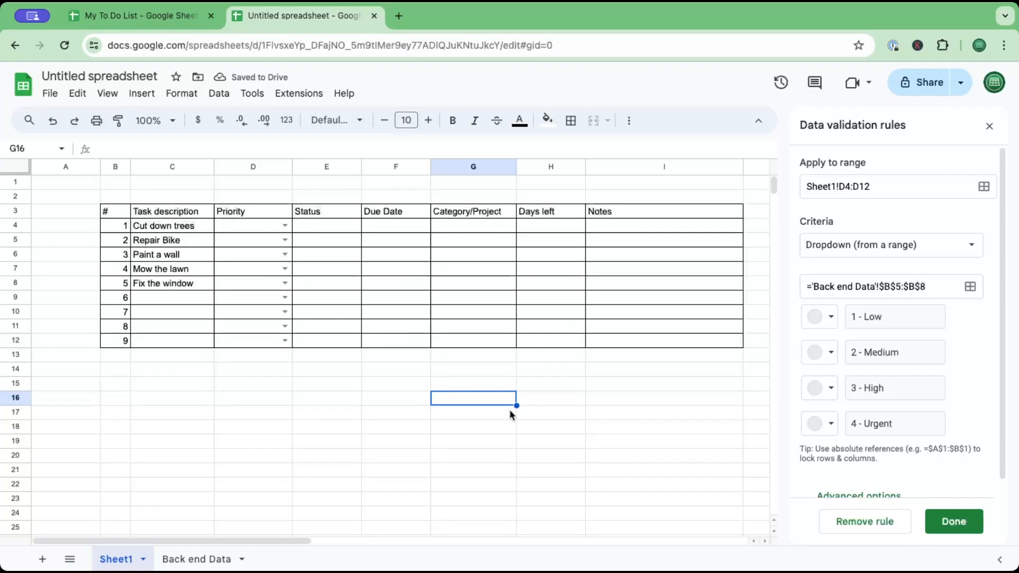
- Save the priority rule and set the priorities in D4:D8 to 1 - Low, 2 - Medium, 2 - Medium, 4 - Urgent and 3 - High
left_click(950, 523)
left_click(660, 471)
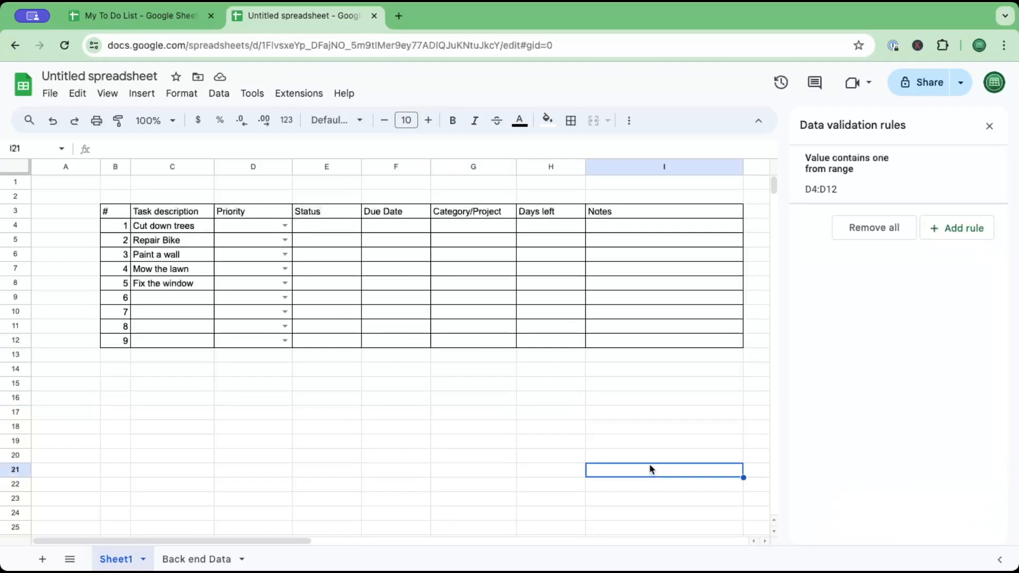
left_click(286, 226)
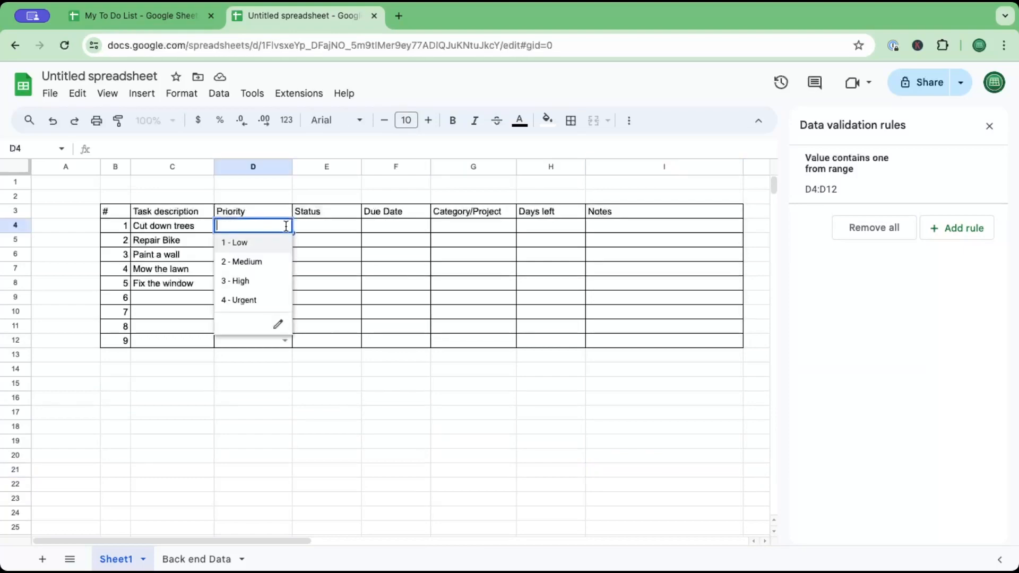
left_click(249, 244)
left_click(285, 240)
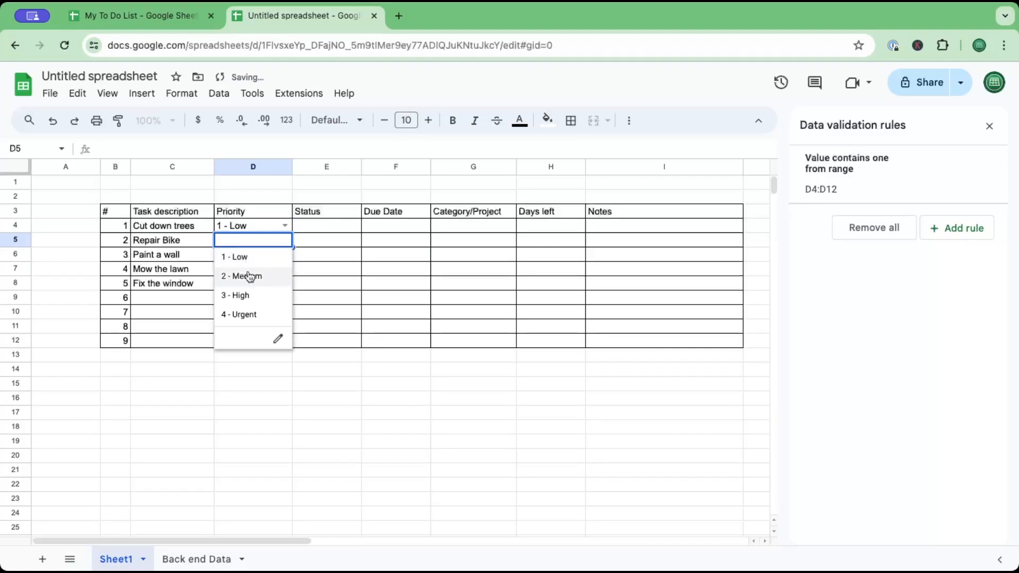
left_click(248, 276)
left_click(284, 254)
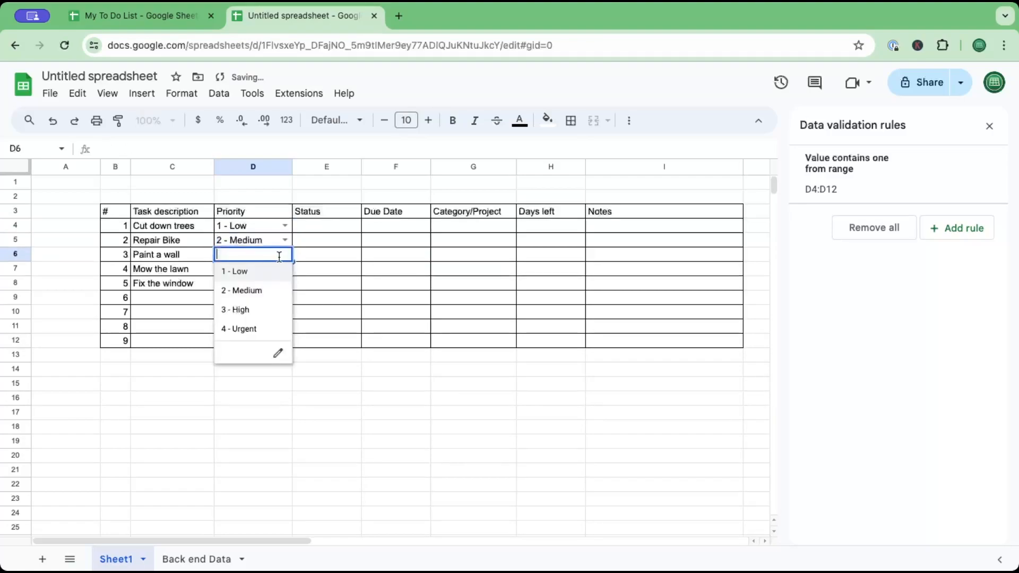
left_click(252, 293)
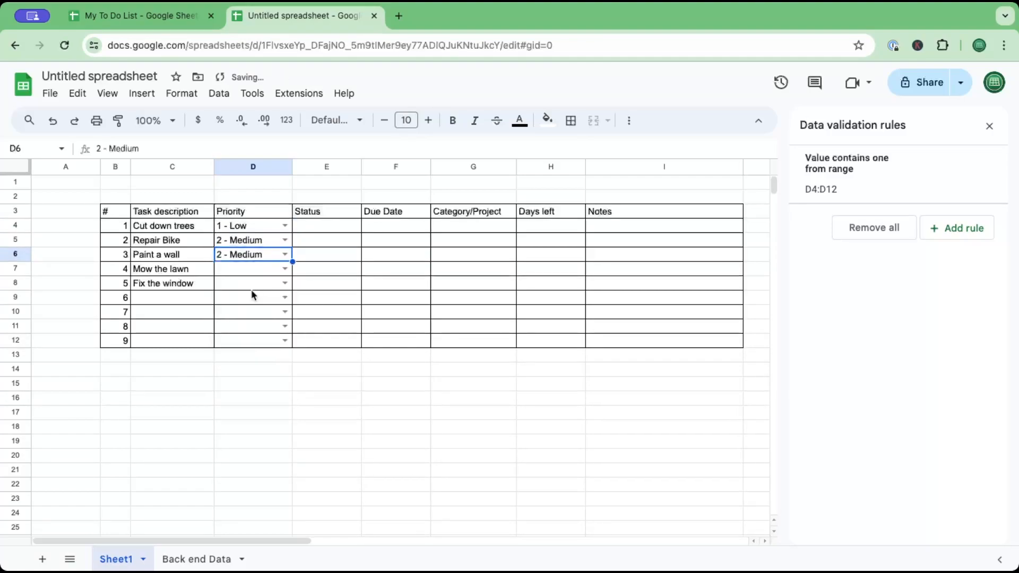
left_click(284, 270)
left_click(251, 339)
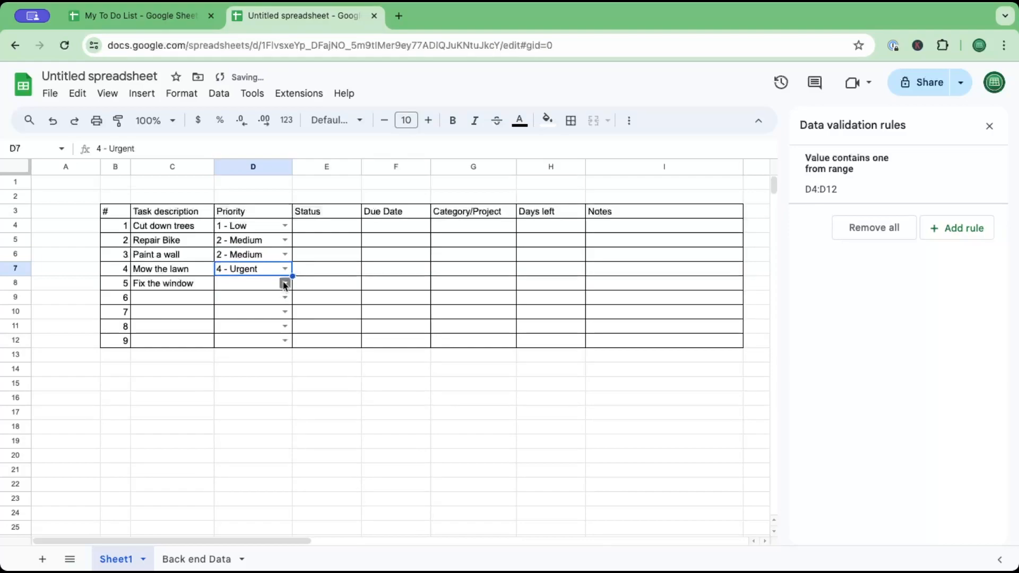
left_click(284, 283)
left_click(239, 345)
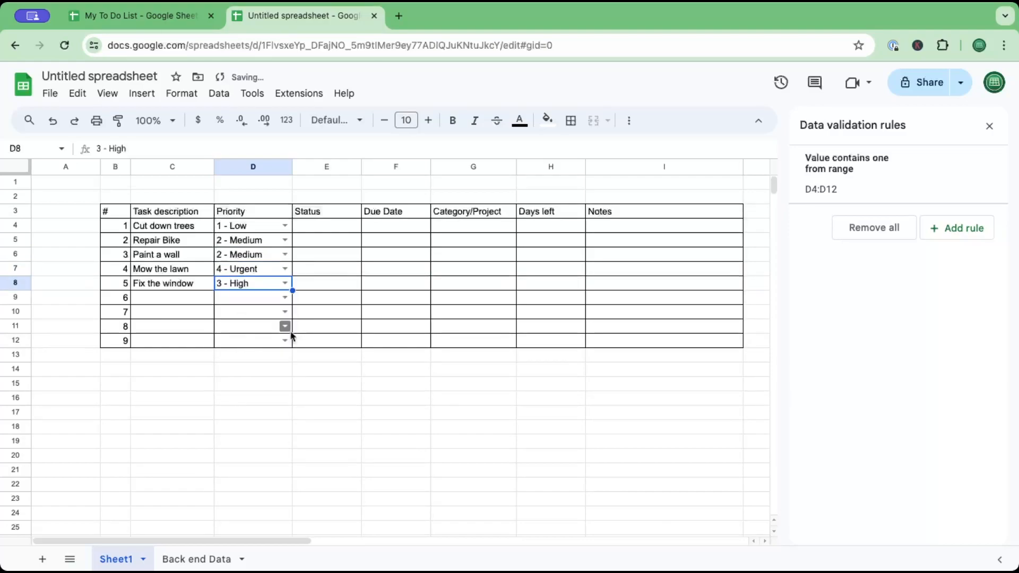
- Add a data validation rule to the Status cells E4:E12 with the criterion Dropdown (from a range)
left_click(337, 231)
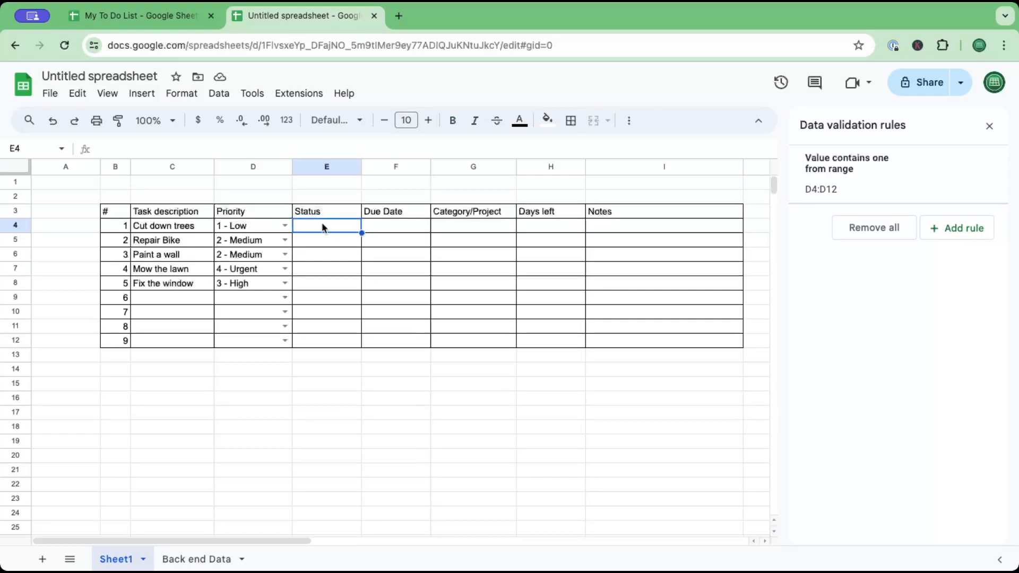
left_click_drag(348, 227, 344, 339)
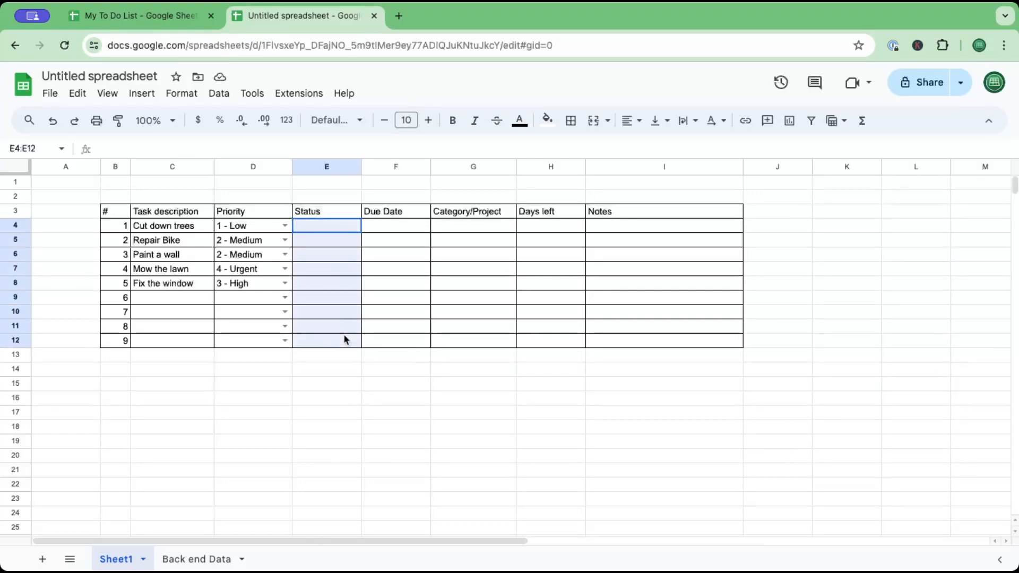
left_click(219, 93)
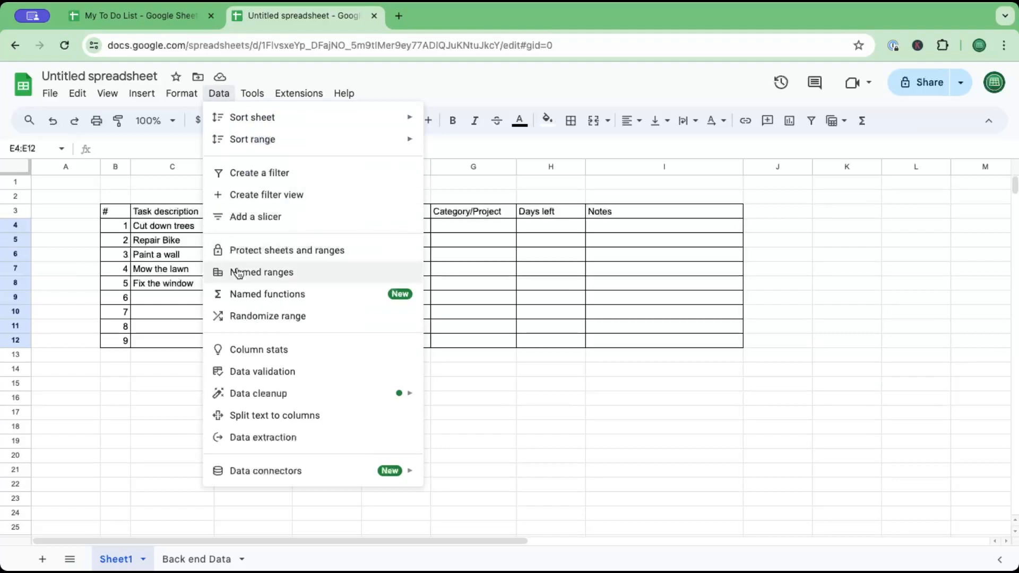
left_click(293, 374)
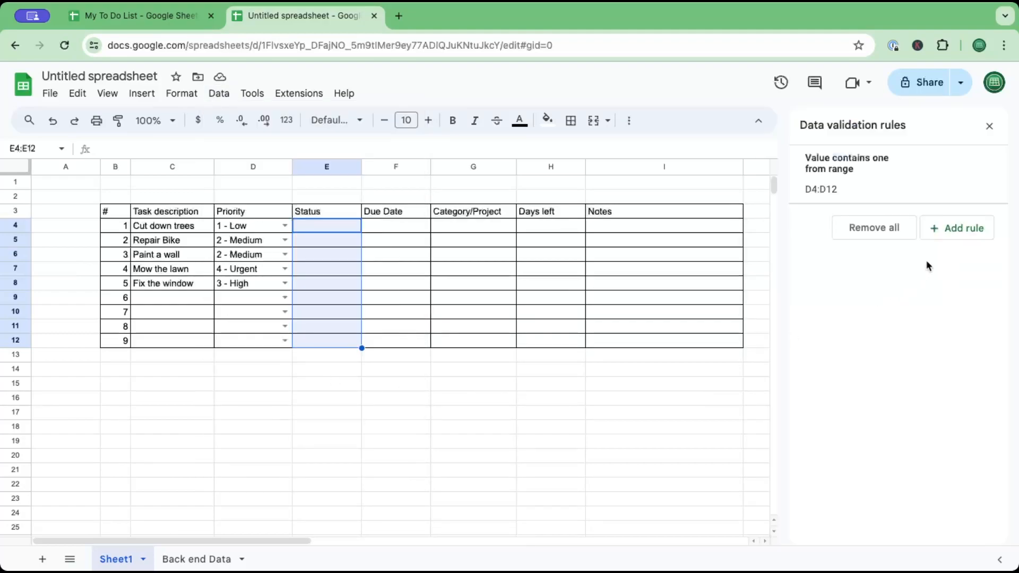
left_click(972, 232)
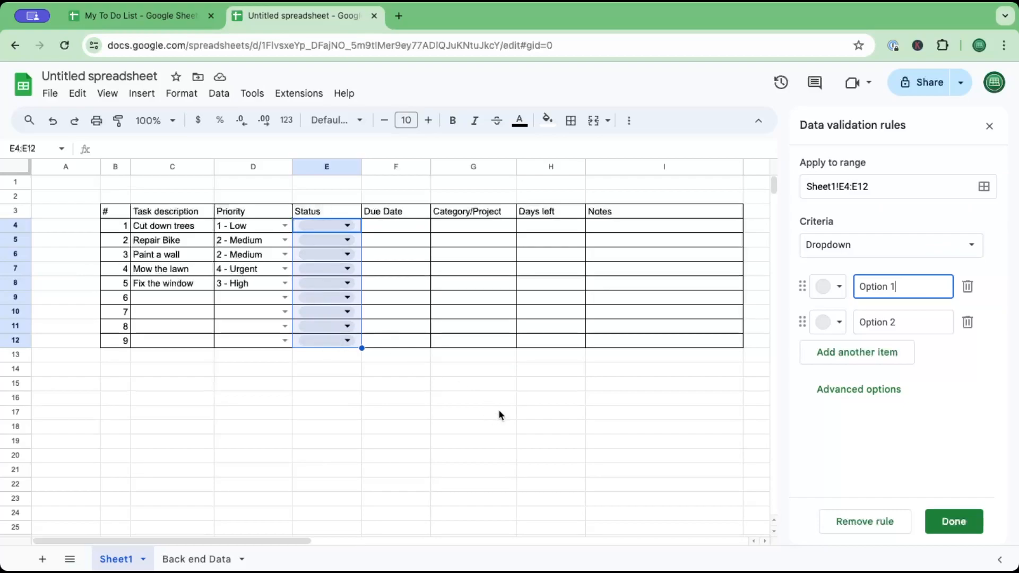
left_click(976, 247)
left_click(896, 267)
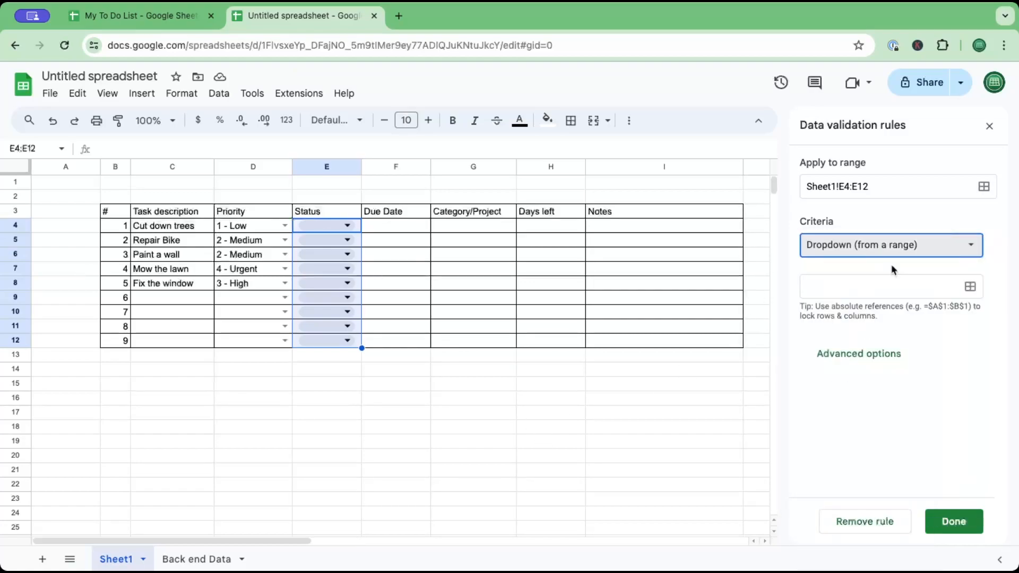
- Set the status dropdown's source range to the status list in 'Back end Data'!D5:D9
left_click(935, 286)
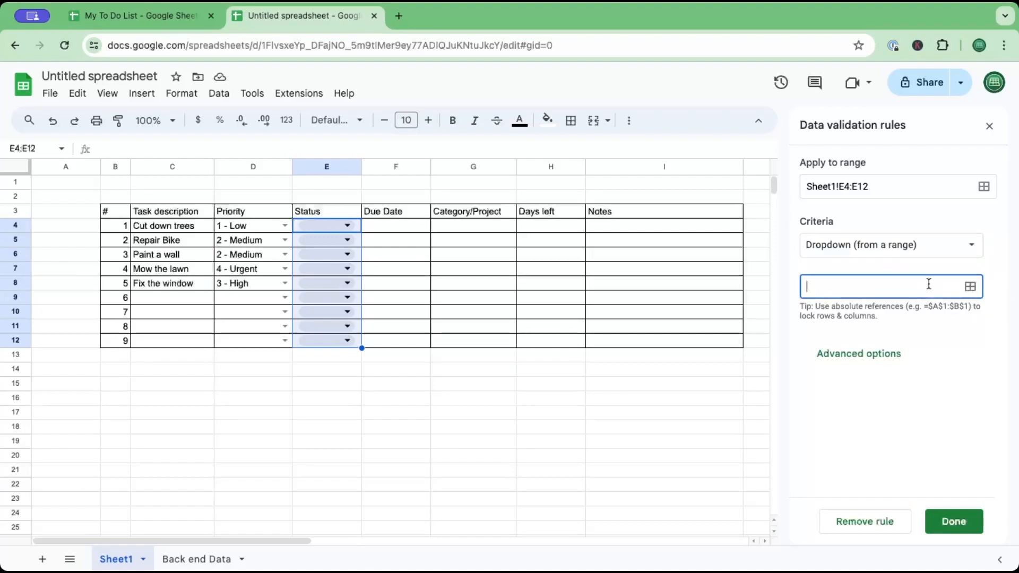
left_click(204, 562)
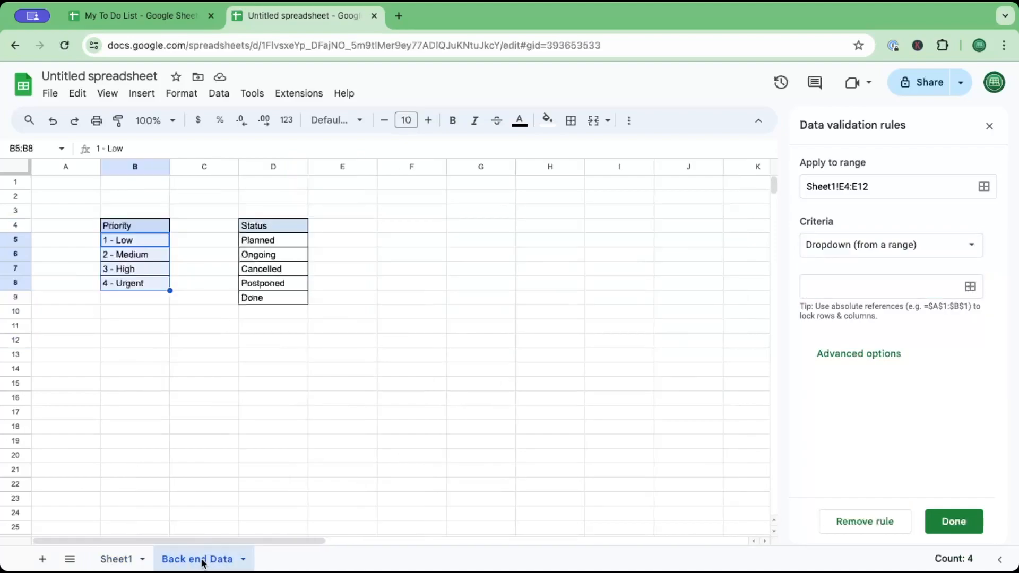
left_click_drag(280, 241, 277, 298)
left_click(970, 287)
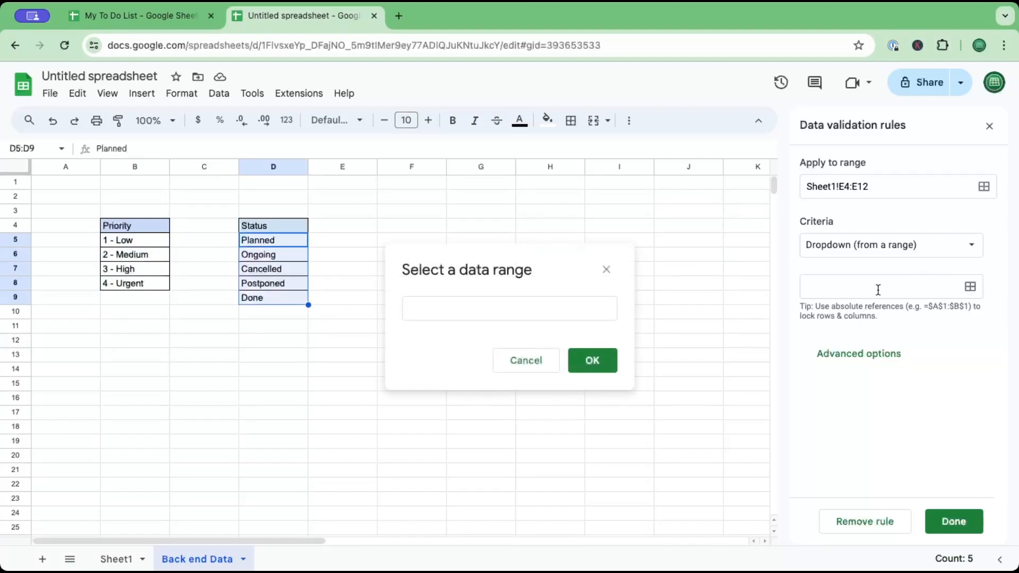
left_click_drag(258, 242, 266, 296)
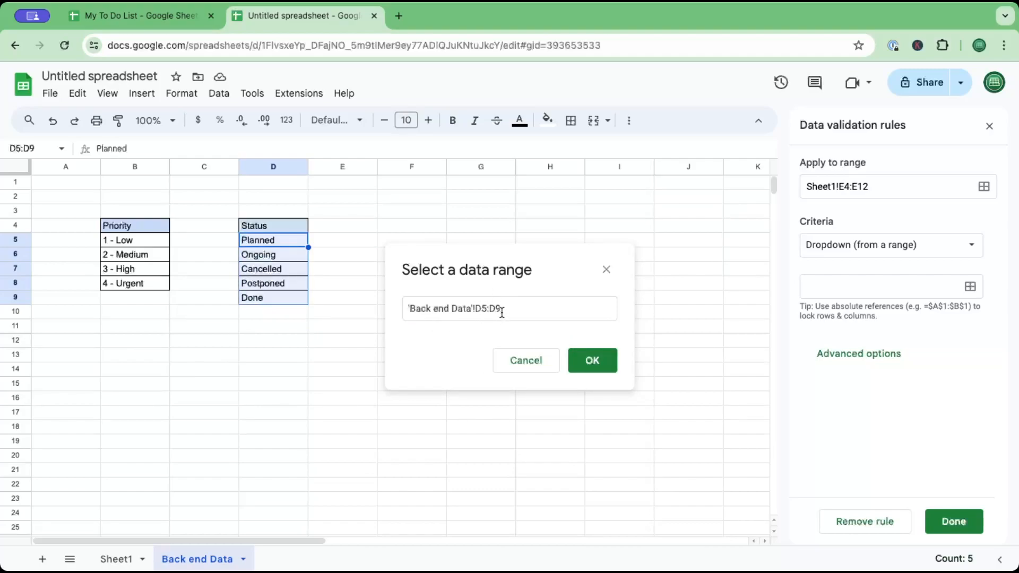
left_click(591, 361)
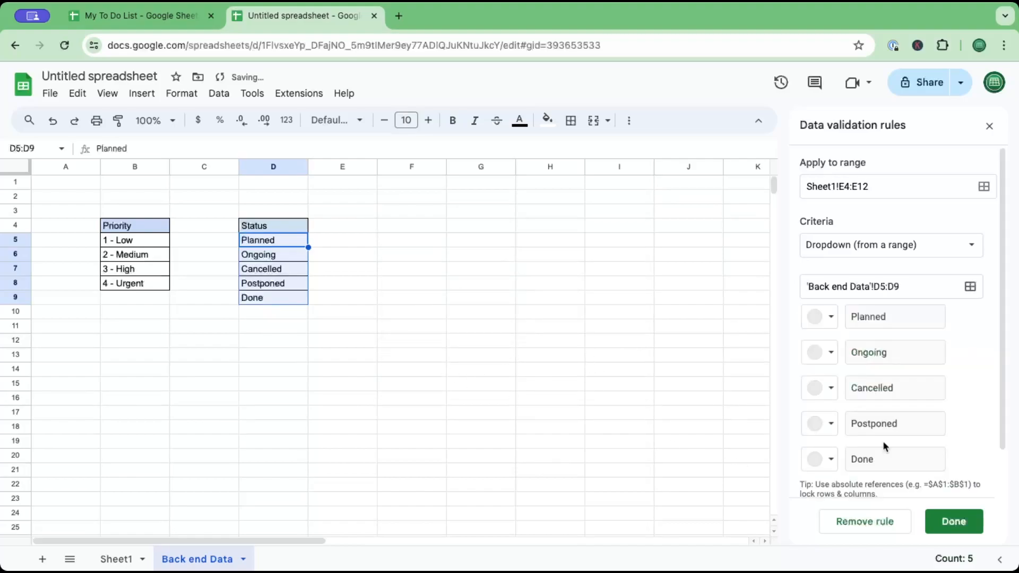
- Give the status dropdown the Arrow display style, save the rule and return to Sheet1
scroll(883, 441, "down", 2)
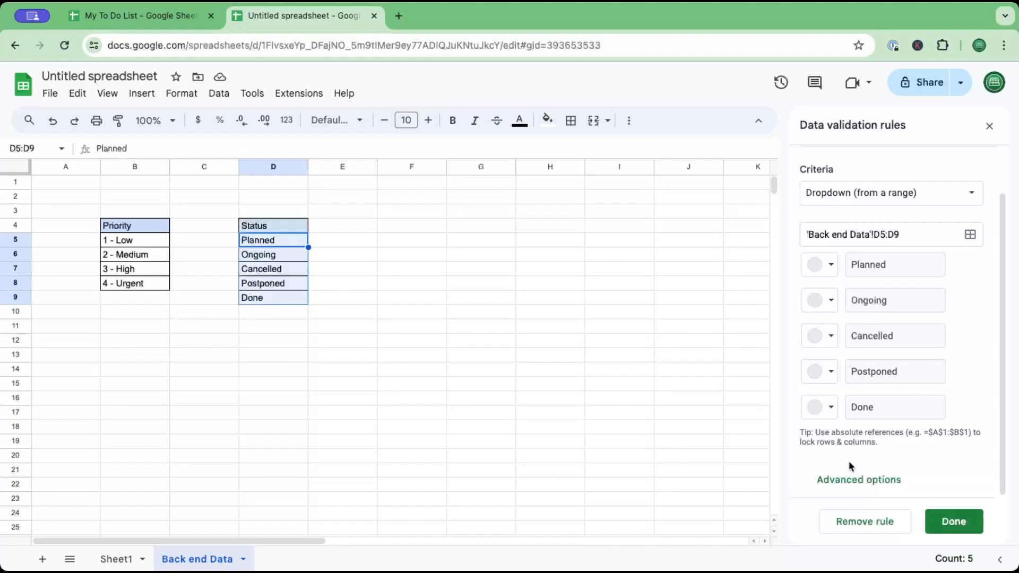
left_click(851, 481)
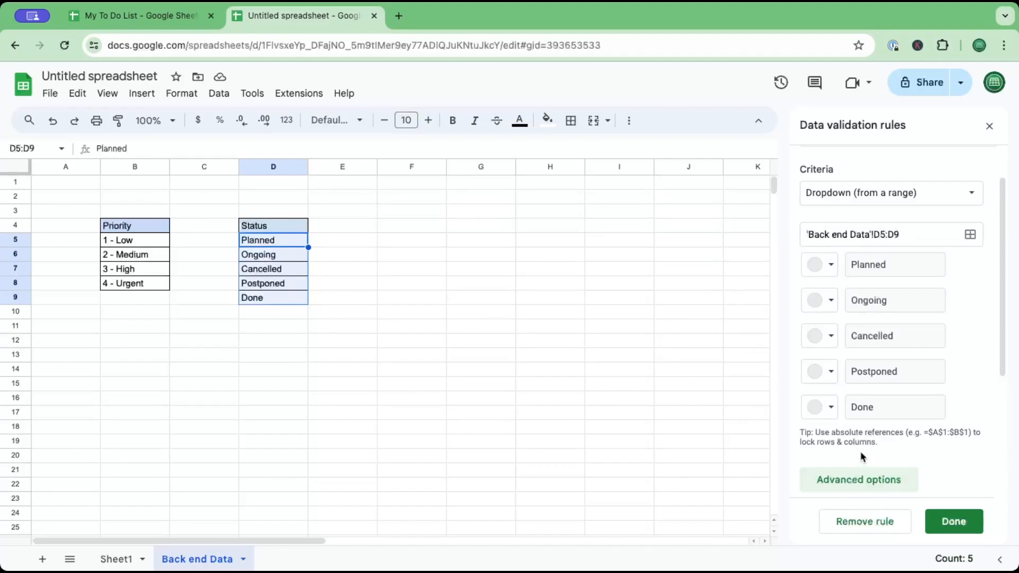
left_click(815, 454)
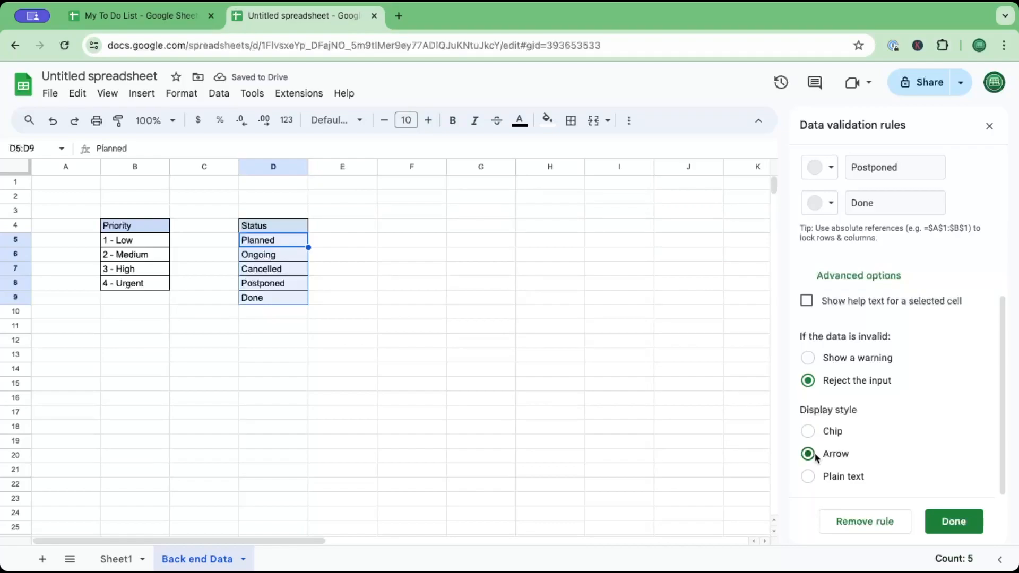
left_click(954, 521)
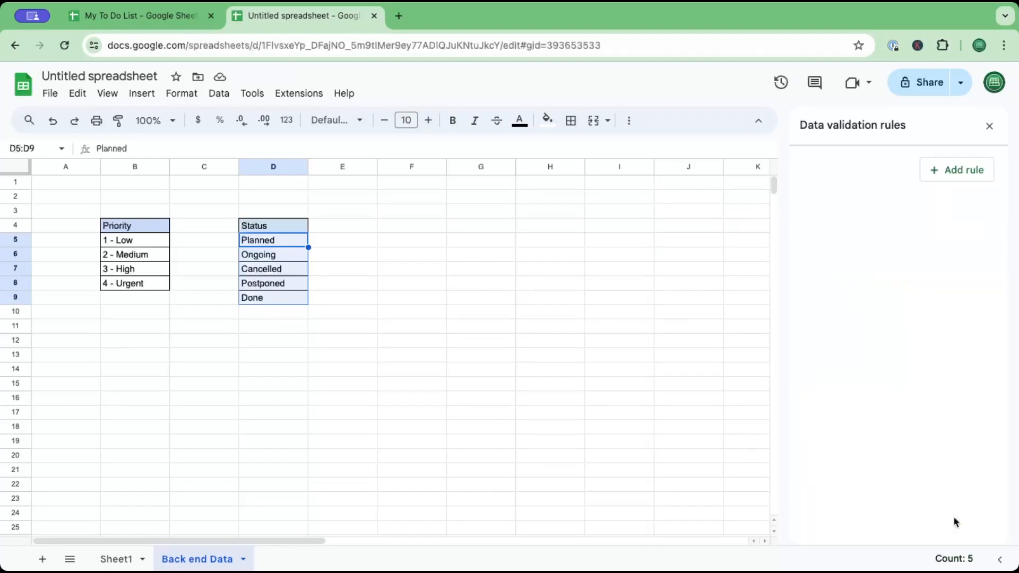
left_click(115, 559)
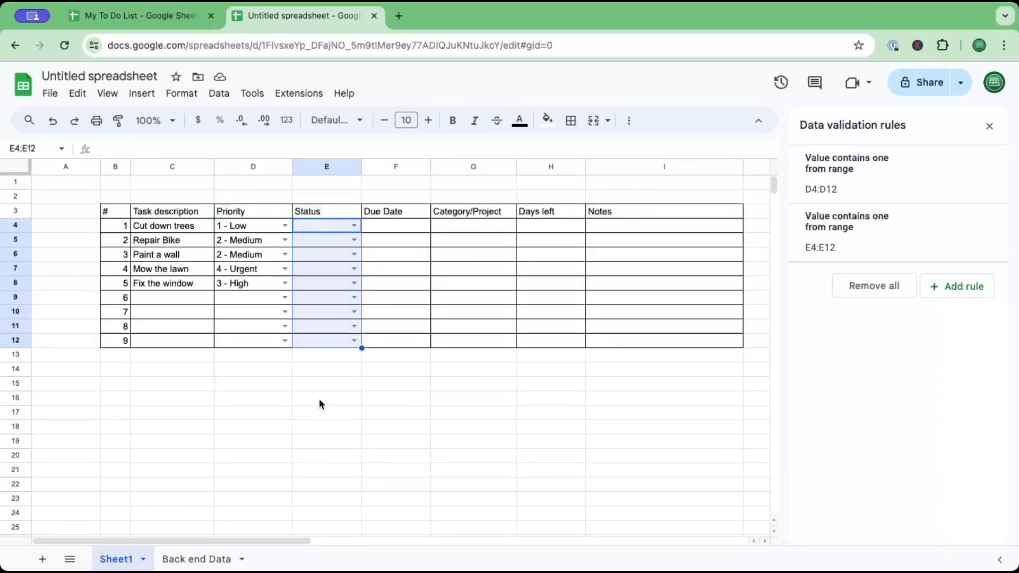
left_click(373, 386)
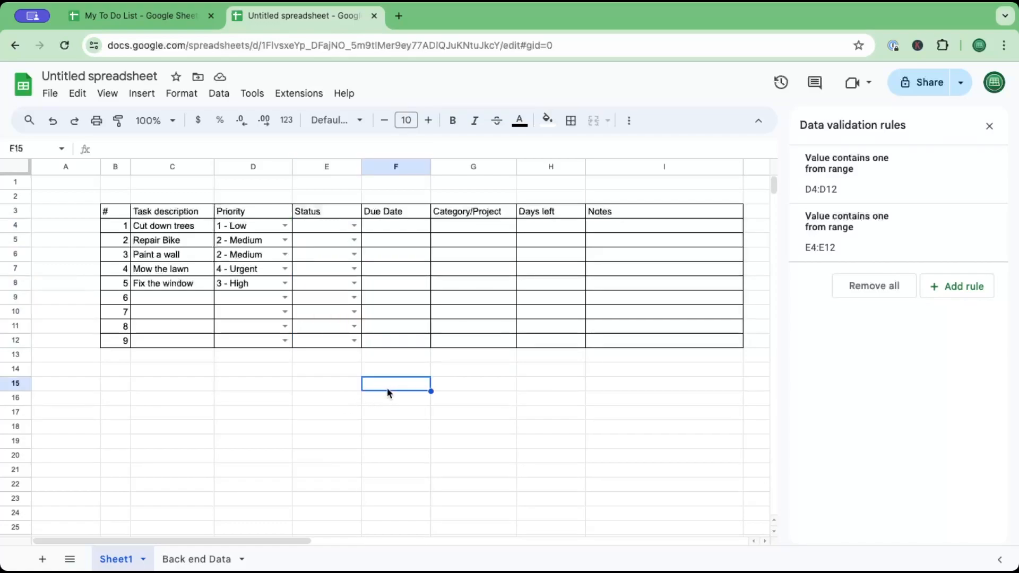
- Set the statuses of the first four tasks in E4:E7 to Planned, Ongoing, Planned and Postponed
left_click(354, 227)
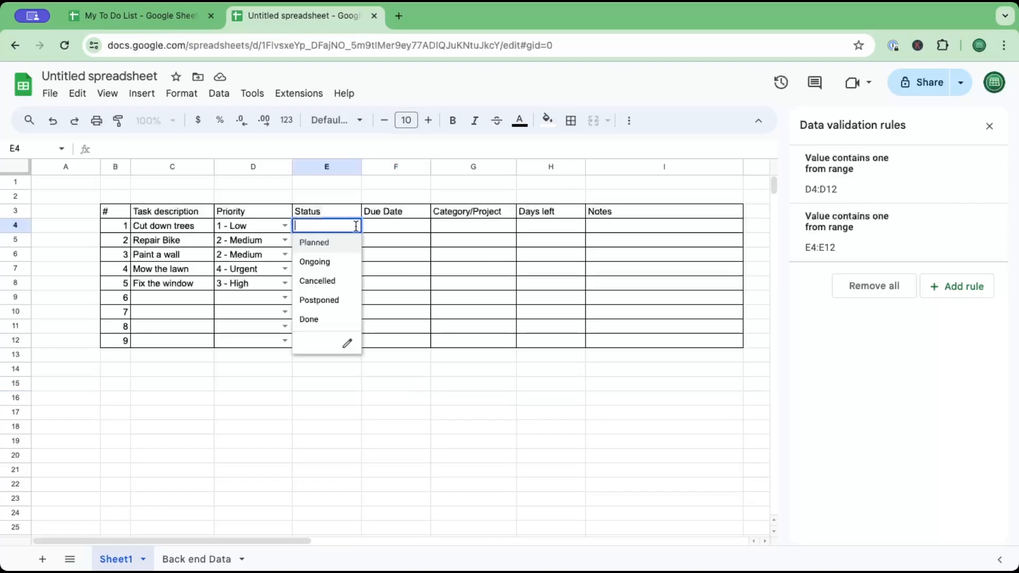
left_click(328, 247)
left_click(354, 241)
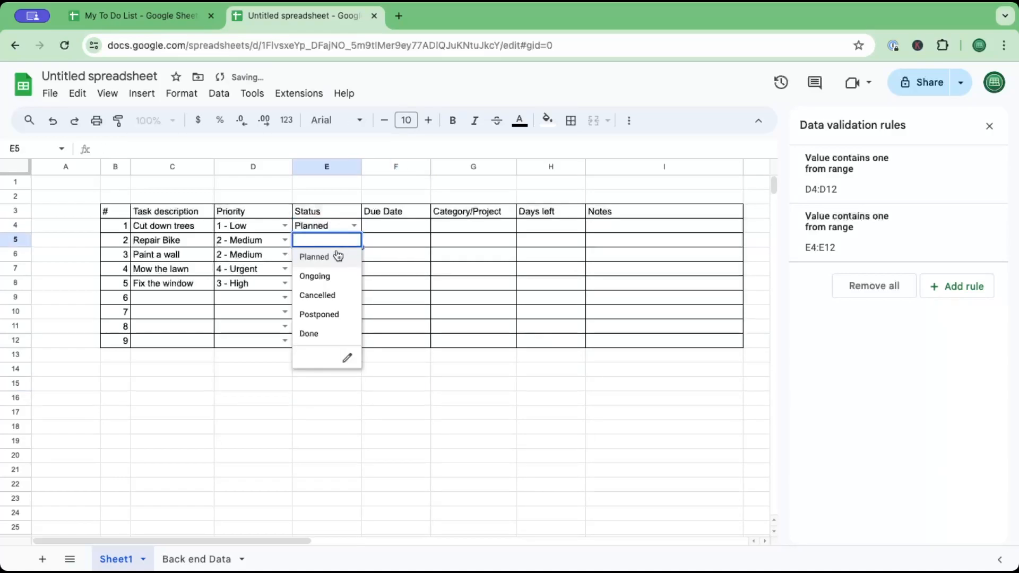
left_click(329, 276)
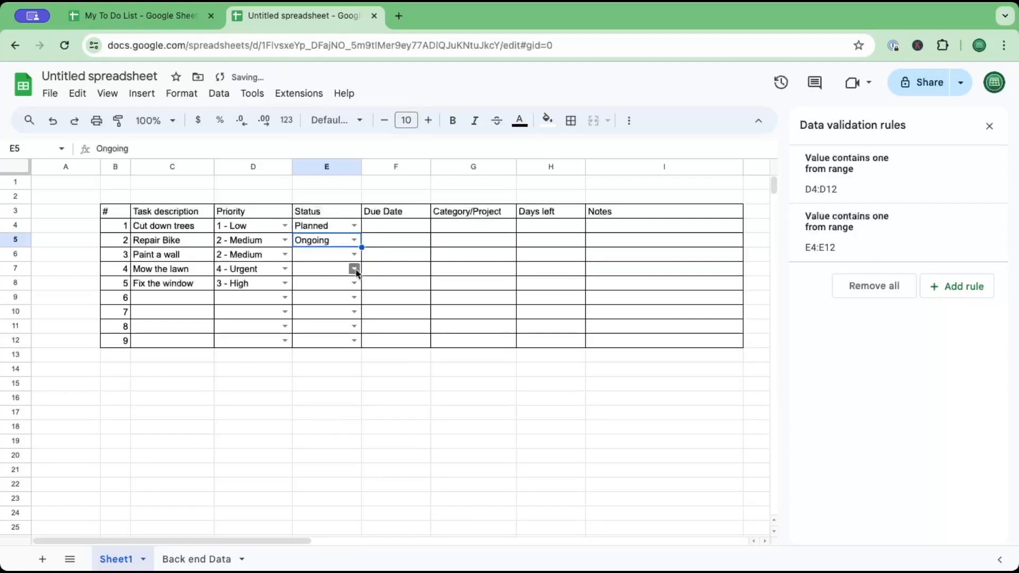
left_click(354, 255)
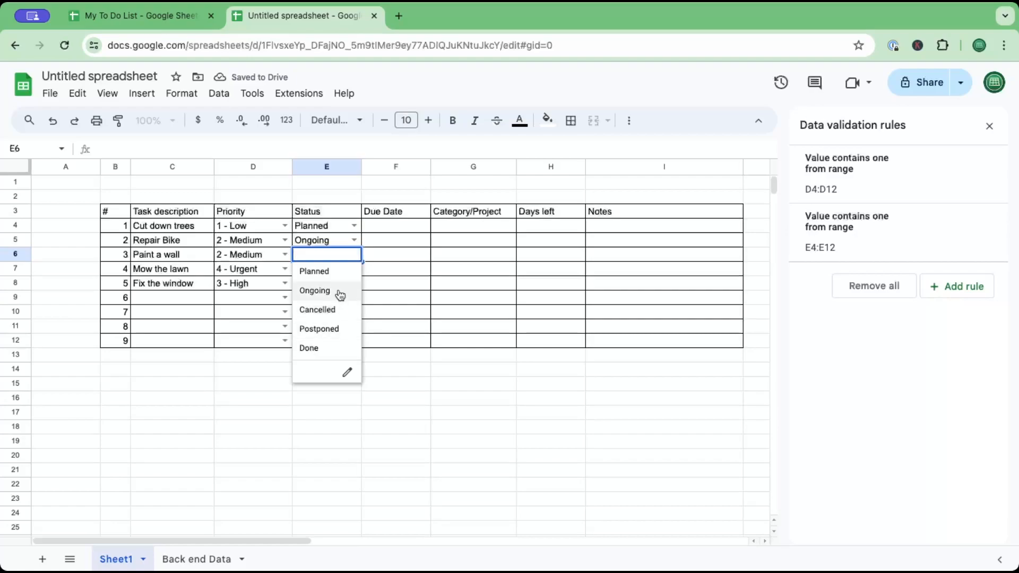
left_click(328, 273)
left_click(354, 269)
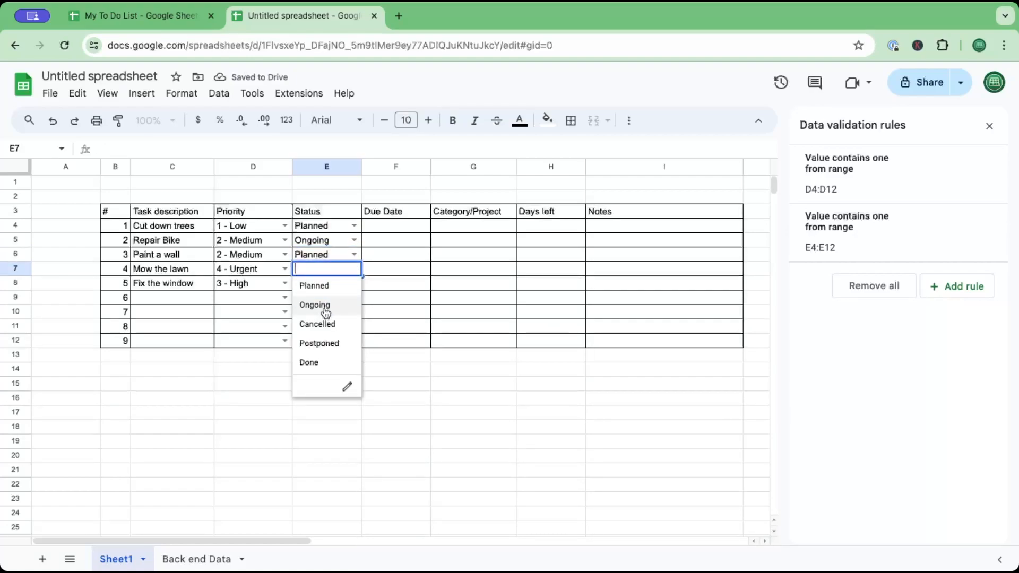
left_click(326, 343)
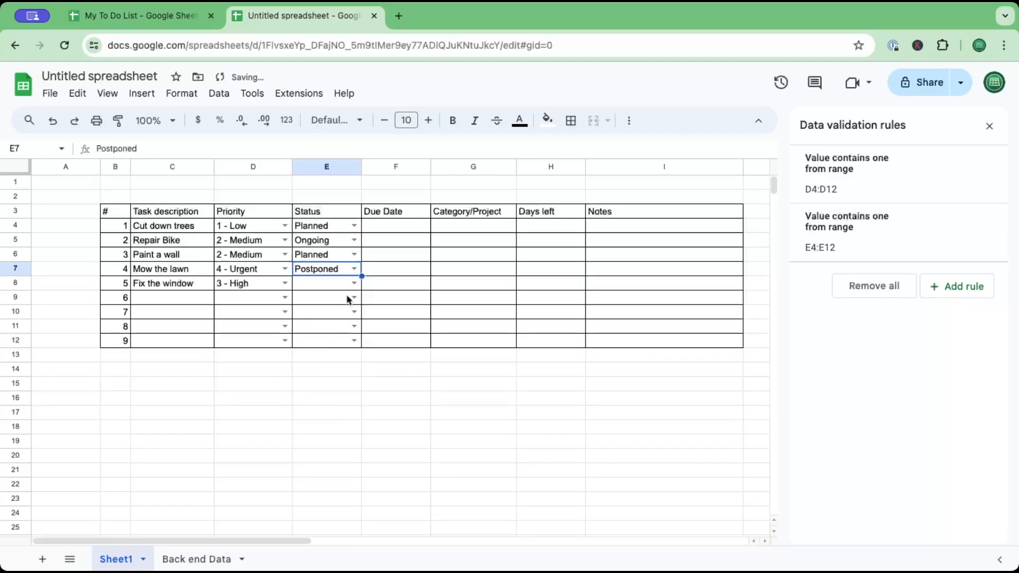
- Enter the note "Rain!" for the Mow the lawn task in I7
left_click(619, 271)
type("Rain!")
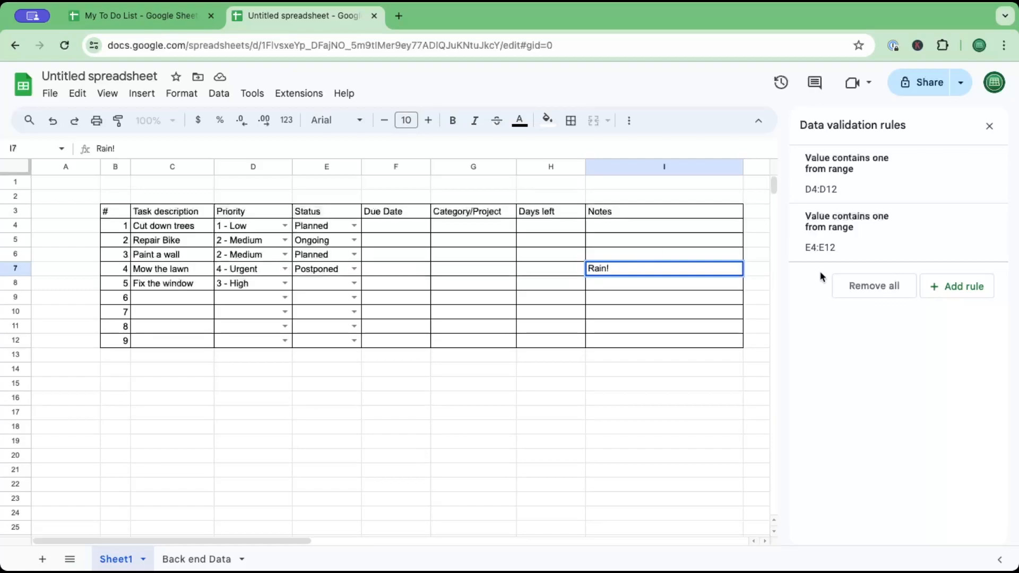
left_click(444, 288)
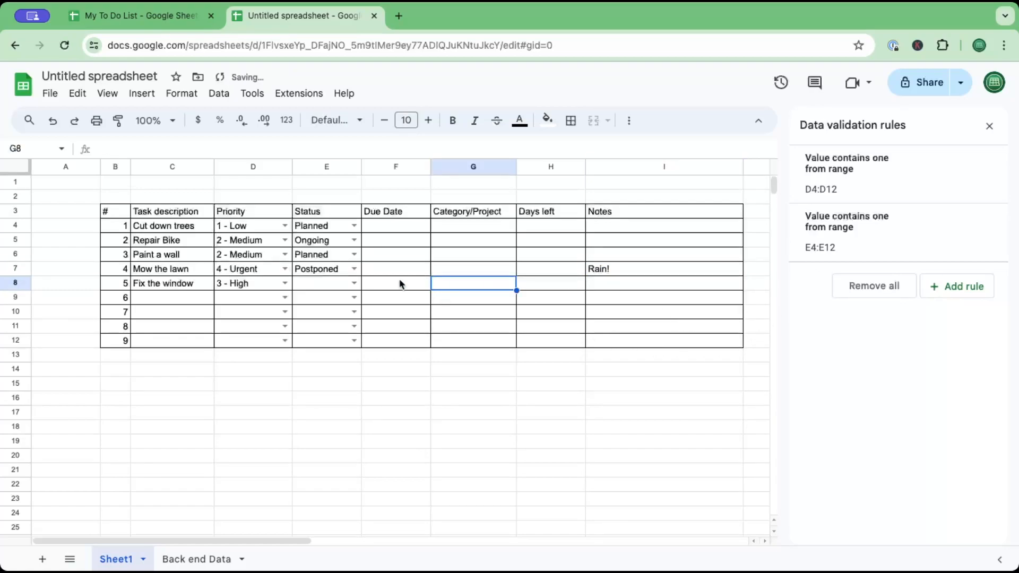
- Set the status of the Fix the window task in E8 to Planned
left_click(354, 283)
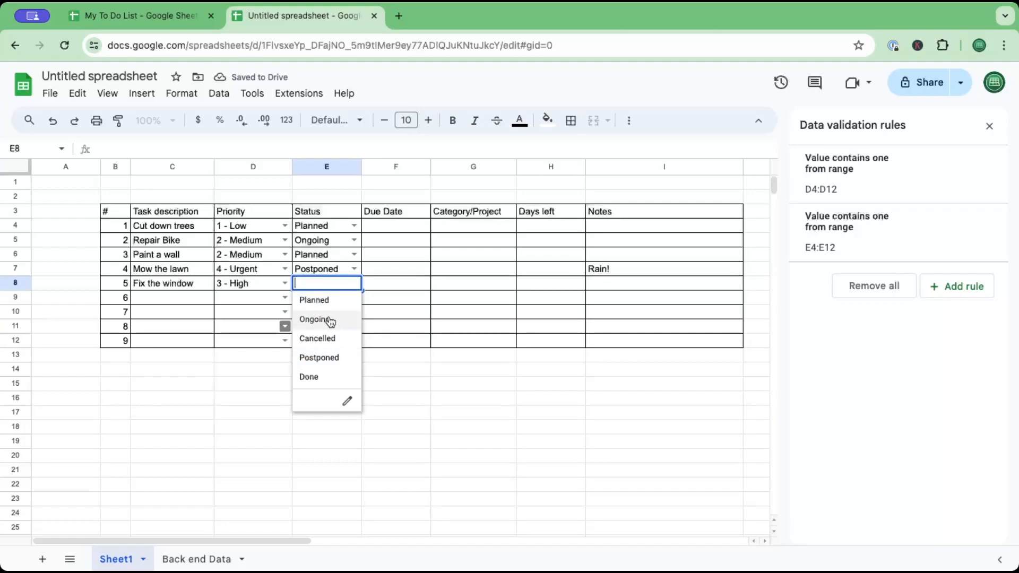
left_click(324, 301)
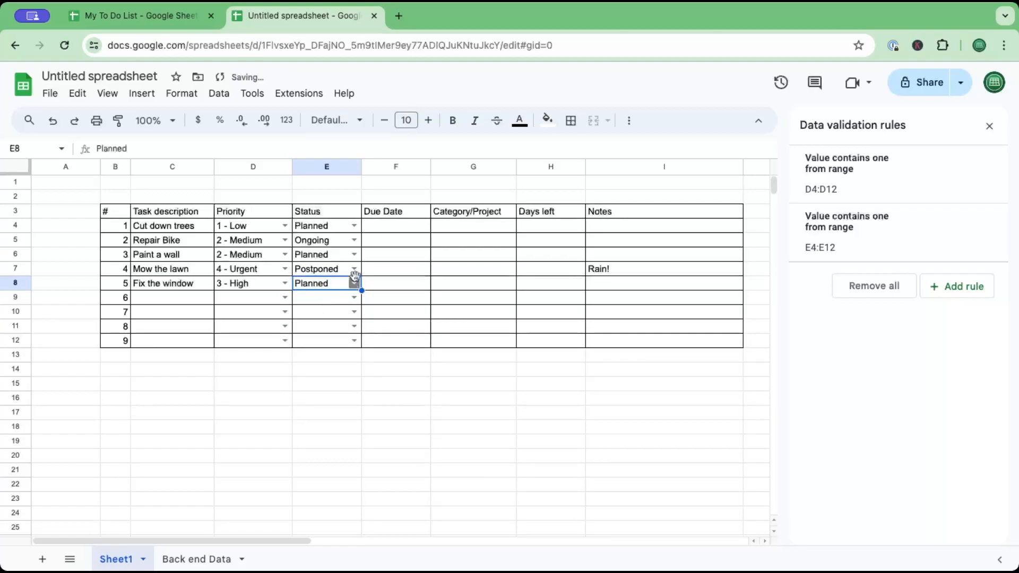
left_click(393, 232)
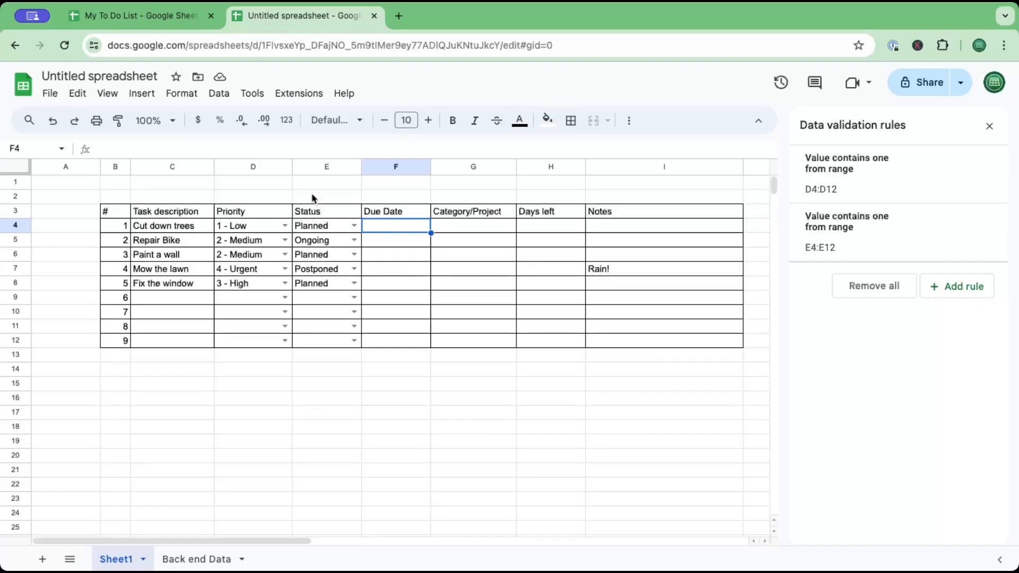
- Add a data validation rule to the Due Date cell F4 that requires a valid date and rejects invalid input
left_click(220, 93)
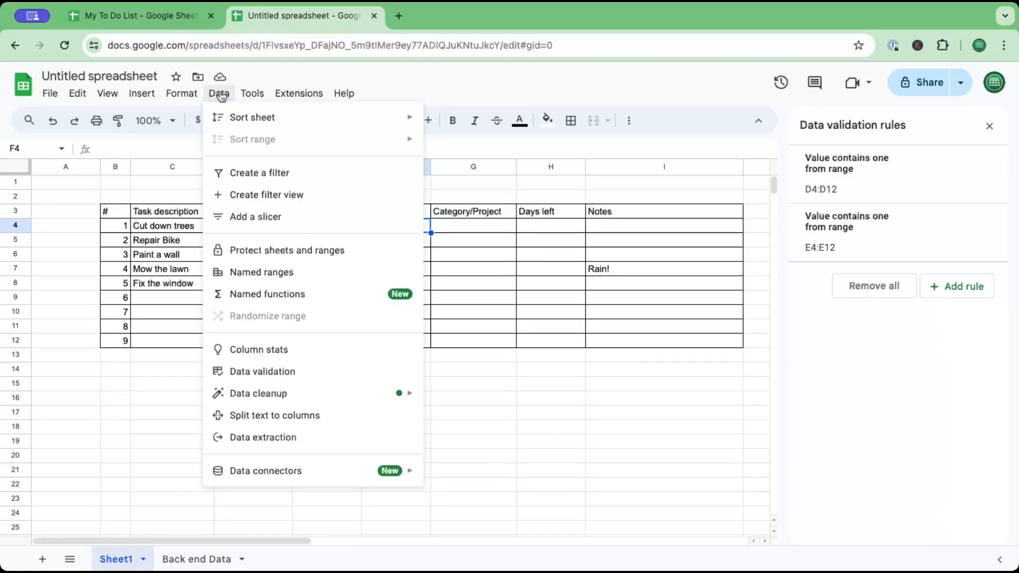
left_click(291, 375)
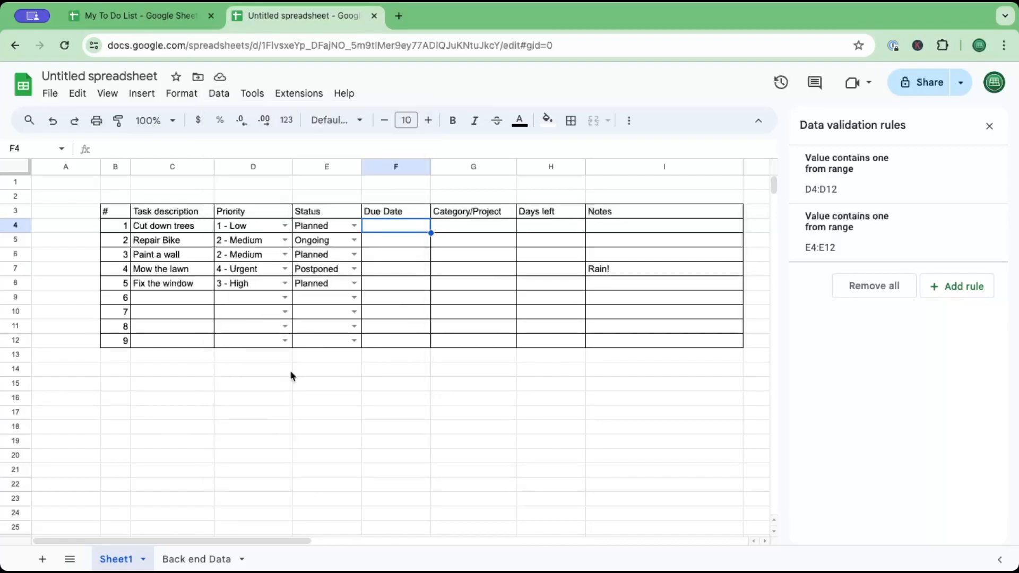
left_click(972, 288)
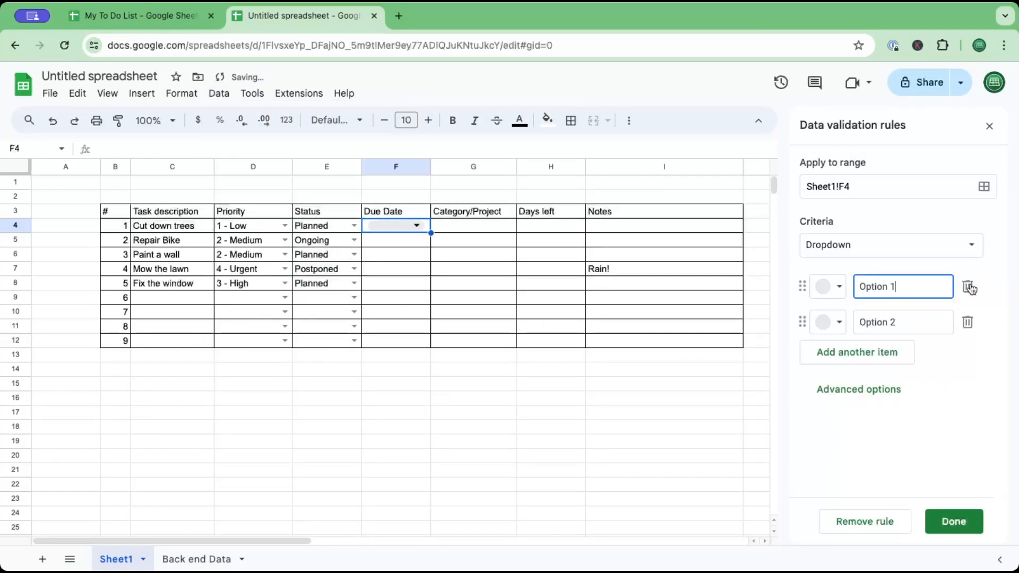
left_click(983, 246)
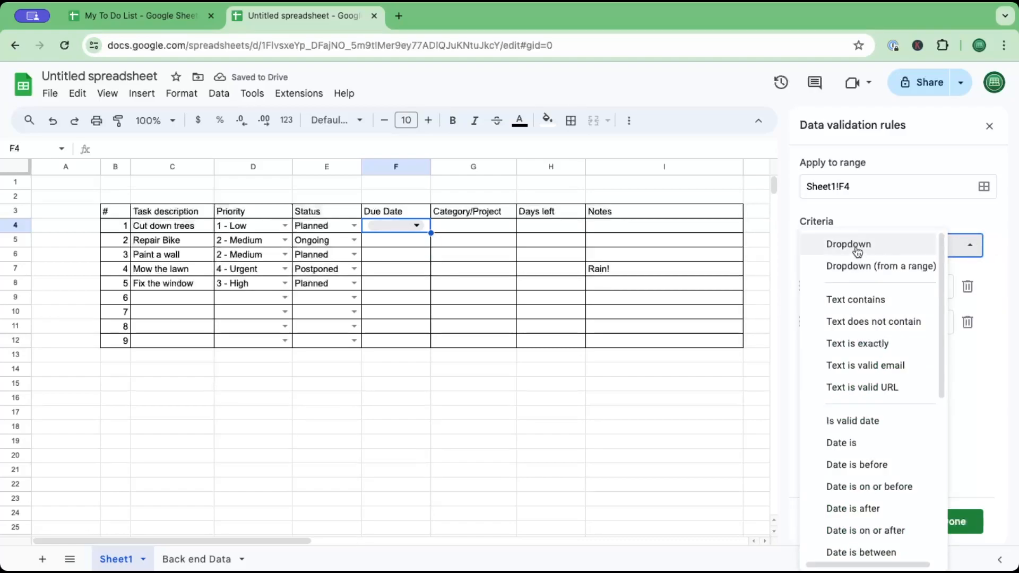
left_click(866, 422)
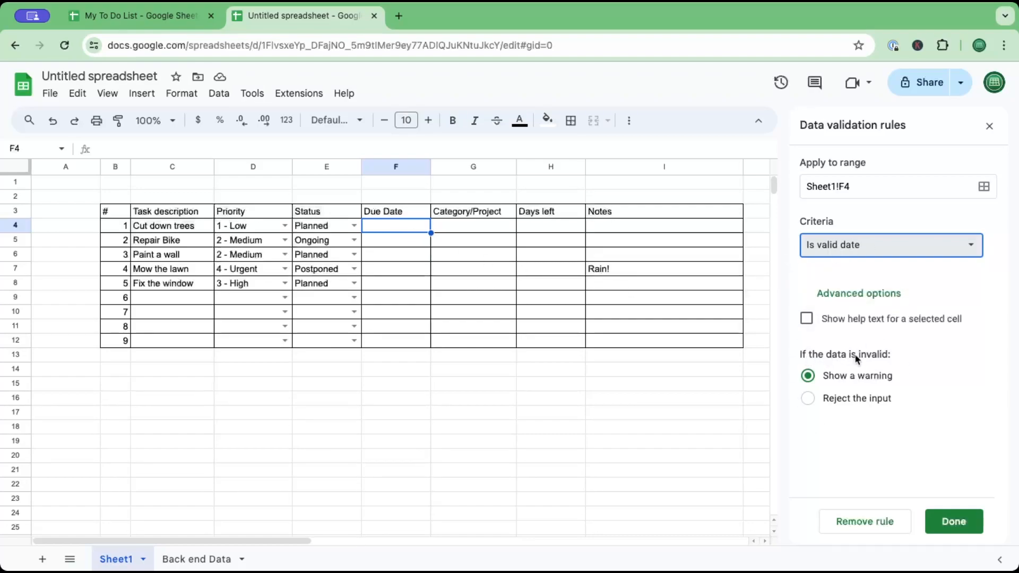
left_click(807, 398)
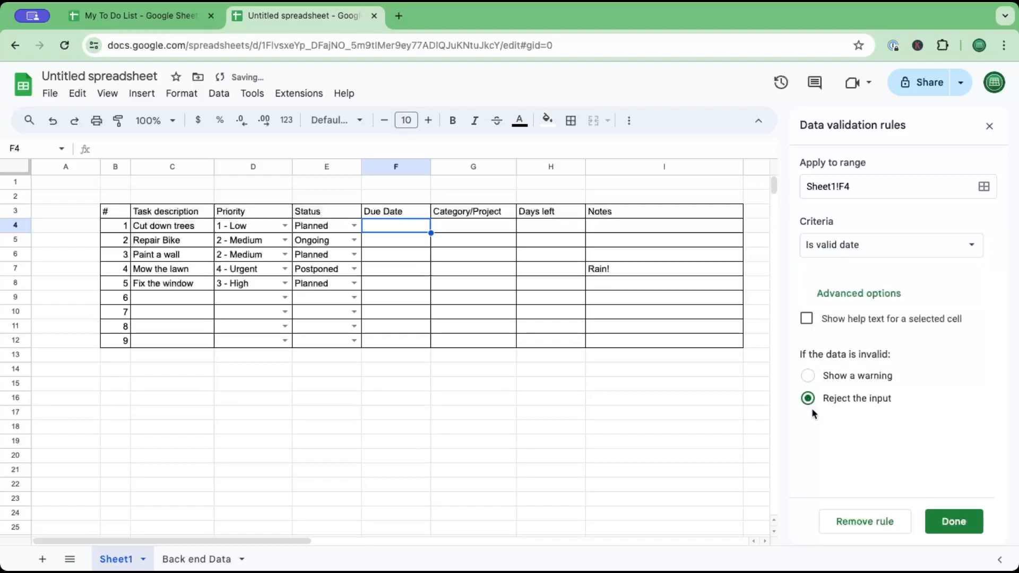
left_click(960, 521)
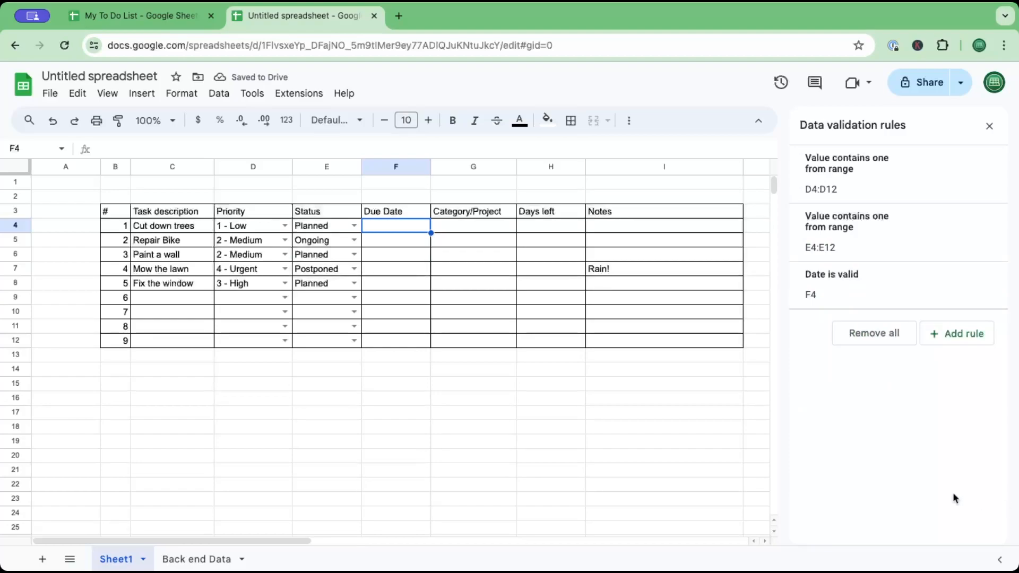
- Set the due date of the Cut down trees task in F4 to 5/17/2024
double_click(375, 229)
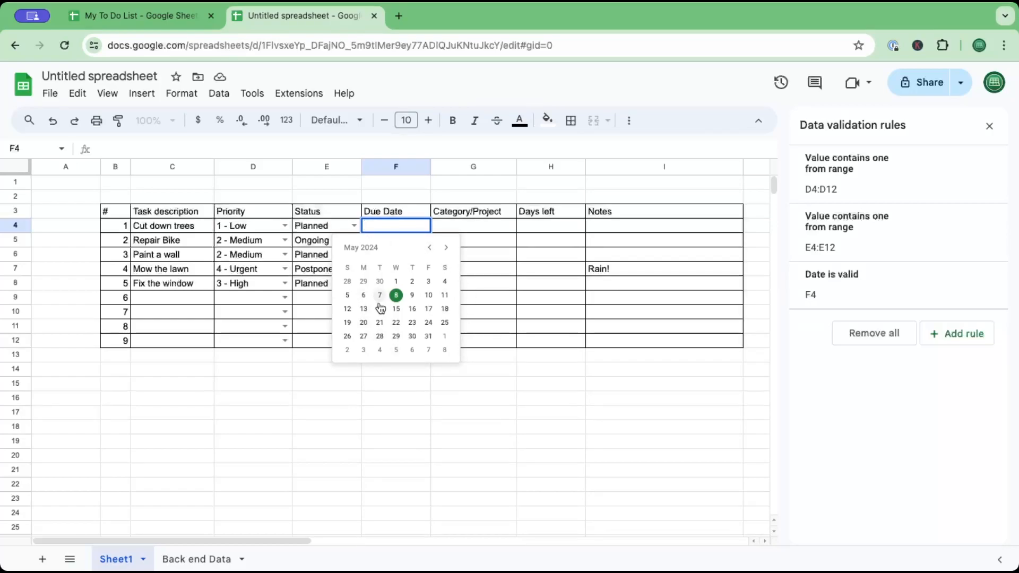
left_click(364, 309)
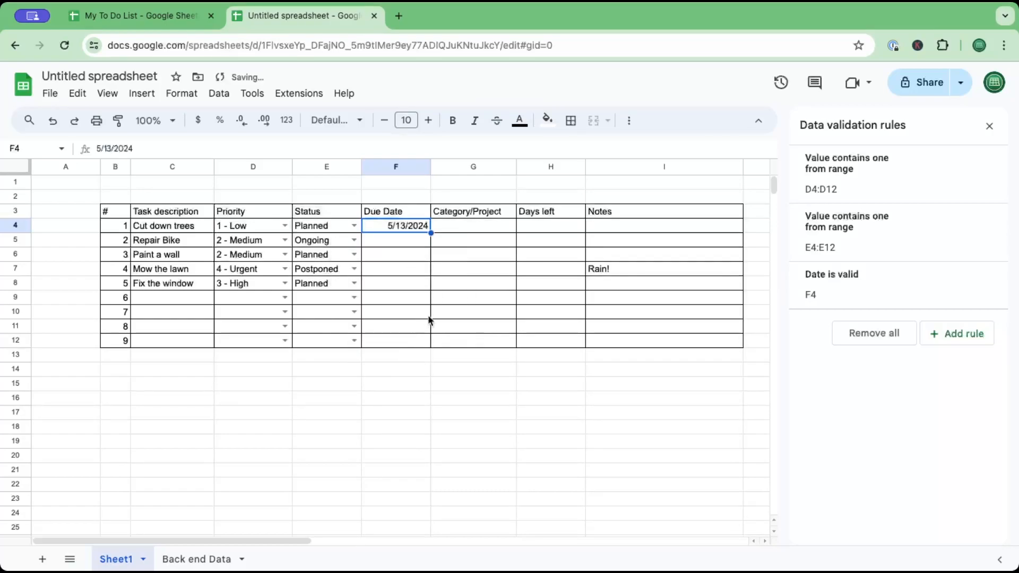
double_click(402, 230)
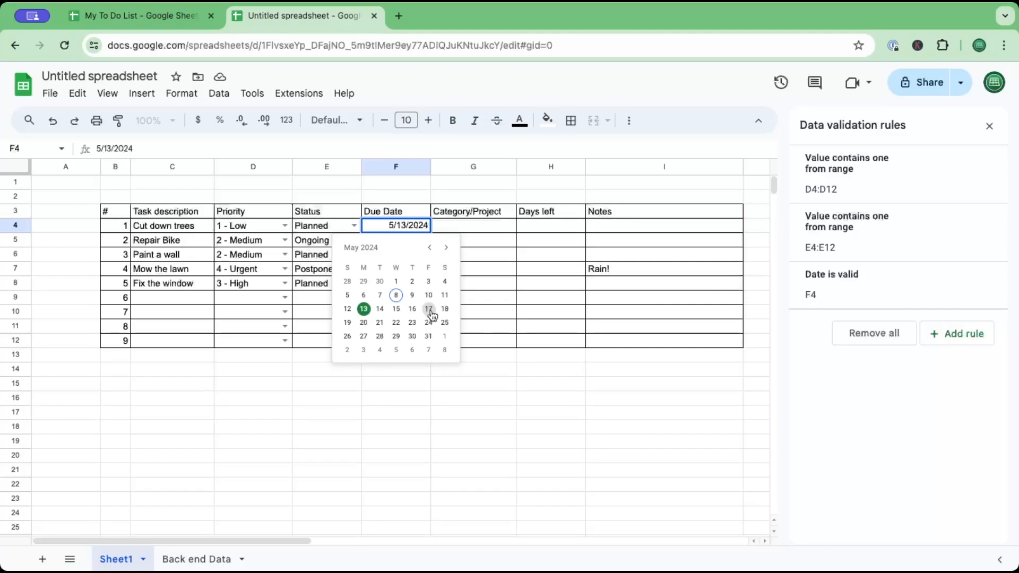
left_click(431, 312)
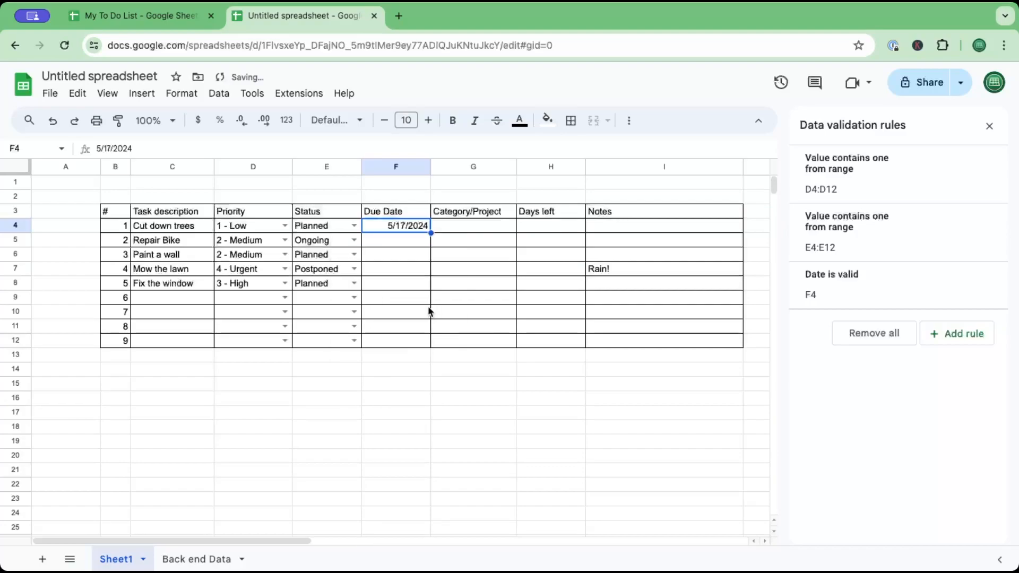
- Try to pick a due date for the Repair Bike task in F5
left_click(407, 241)
double_click(408, 241)
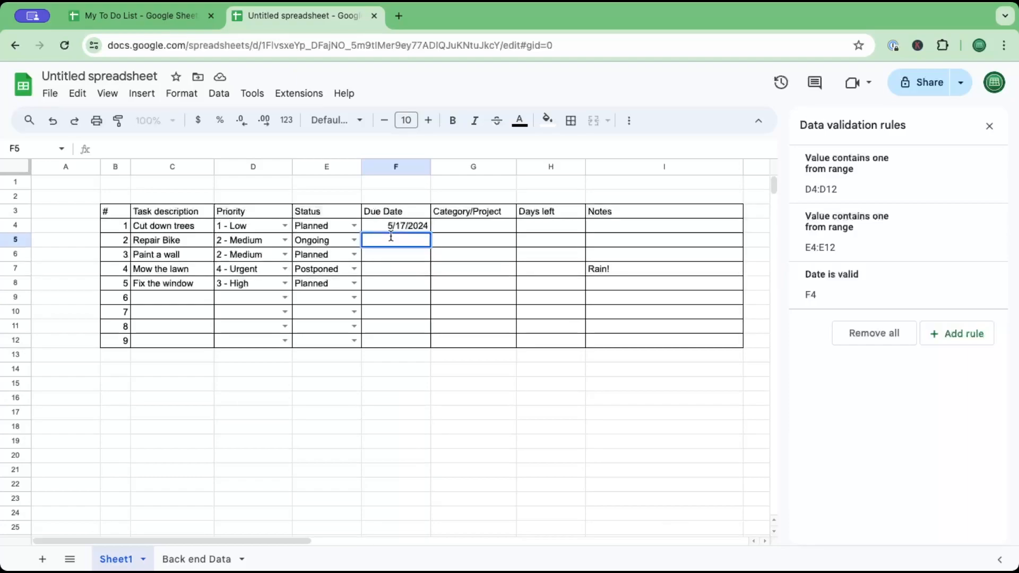
left_click(387, 268)
left_click(387, 241)
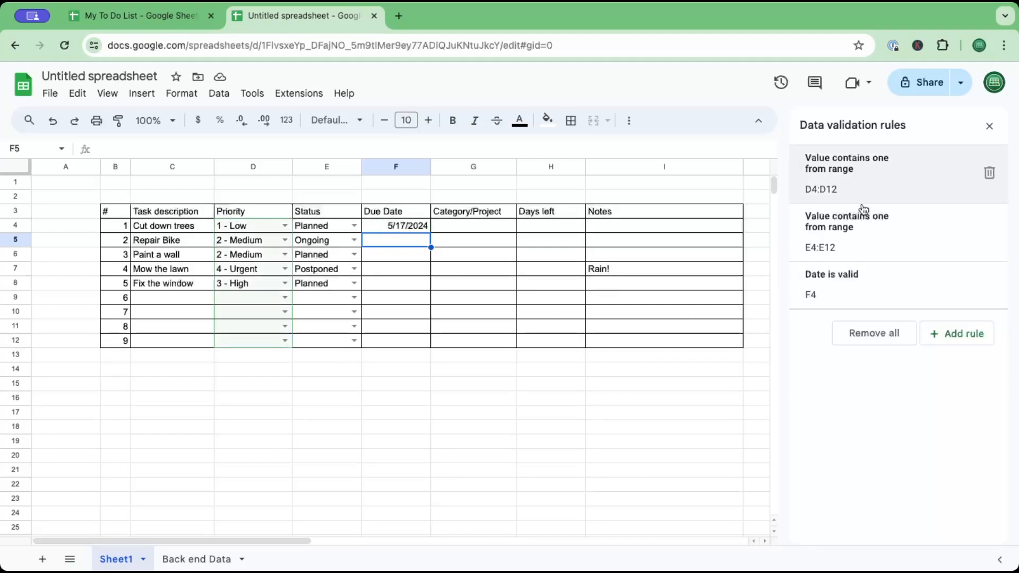
- Extend the valid-date rule to the range F4:F12 and save it
left_click(877, 297)
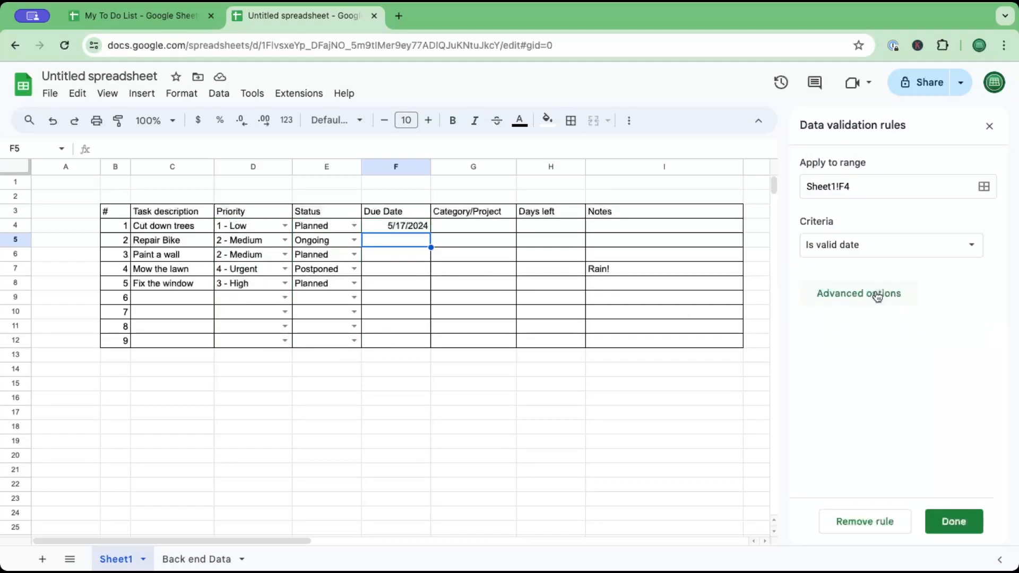
left_click(922, 184)
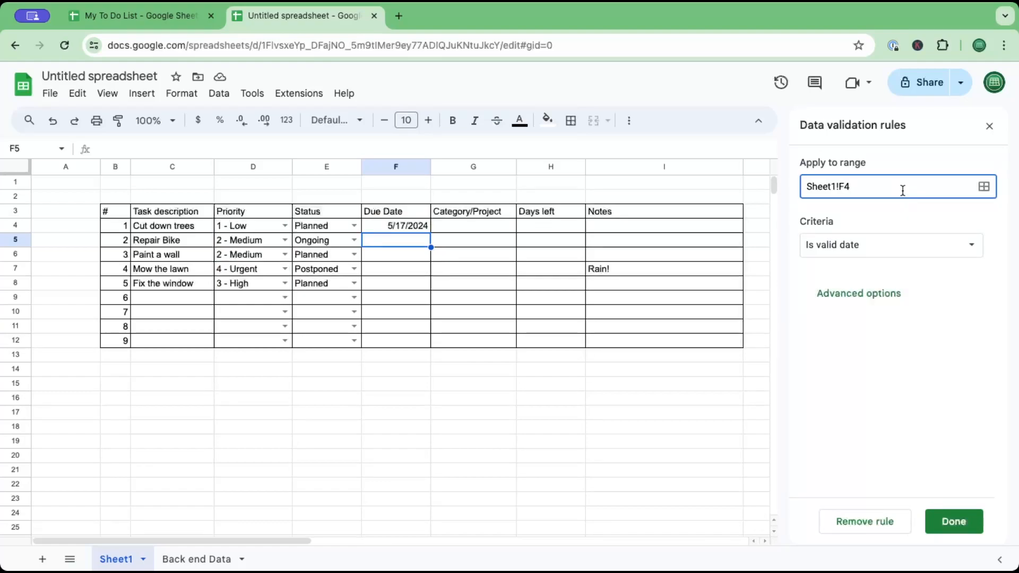
left_click(984, 186)
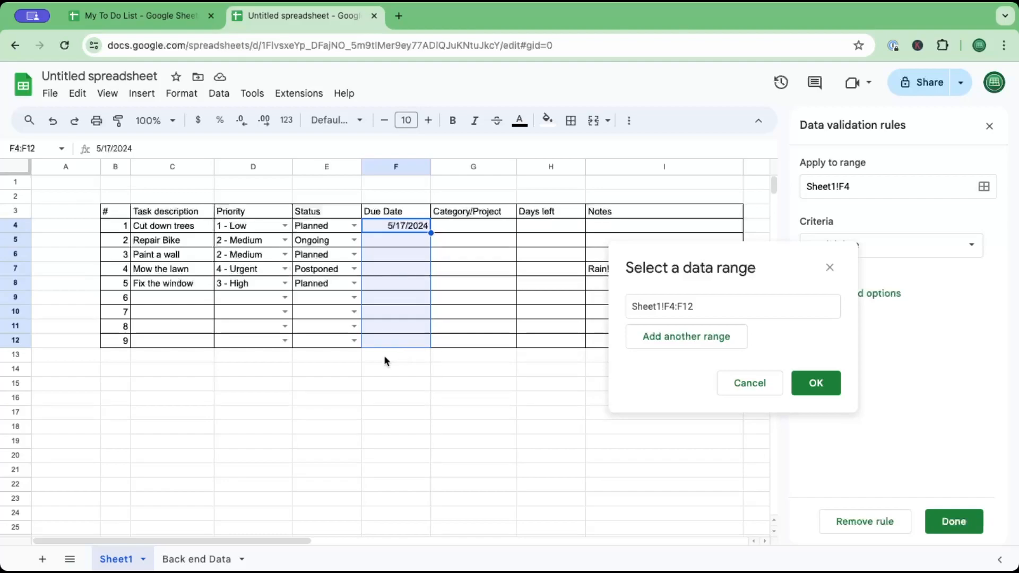
left_click(816, 384)
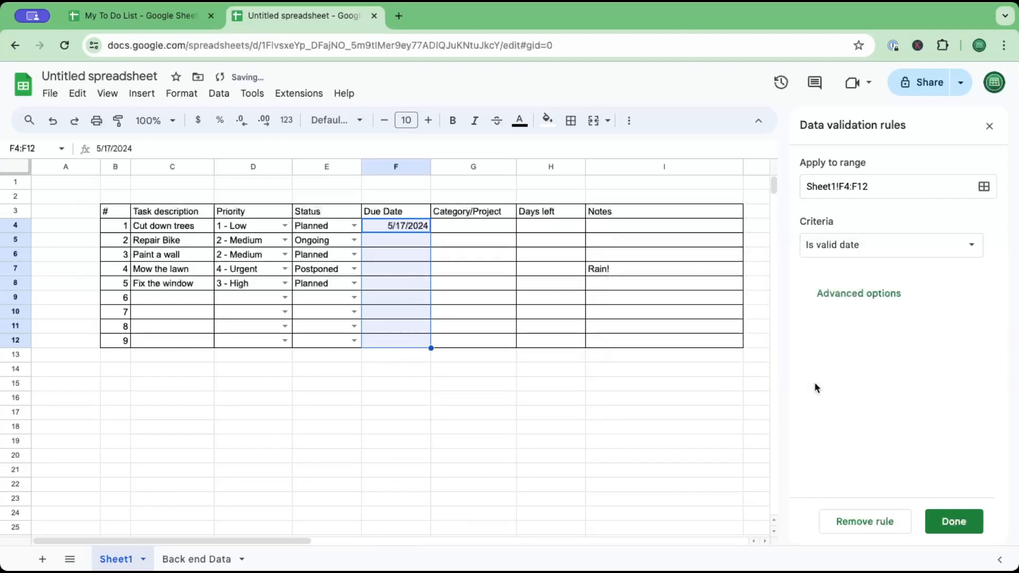
left_click(951, 527)
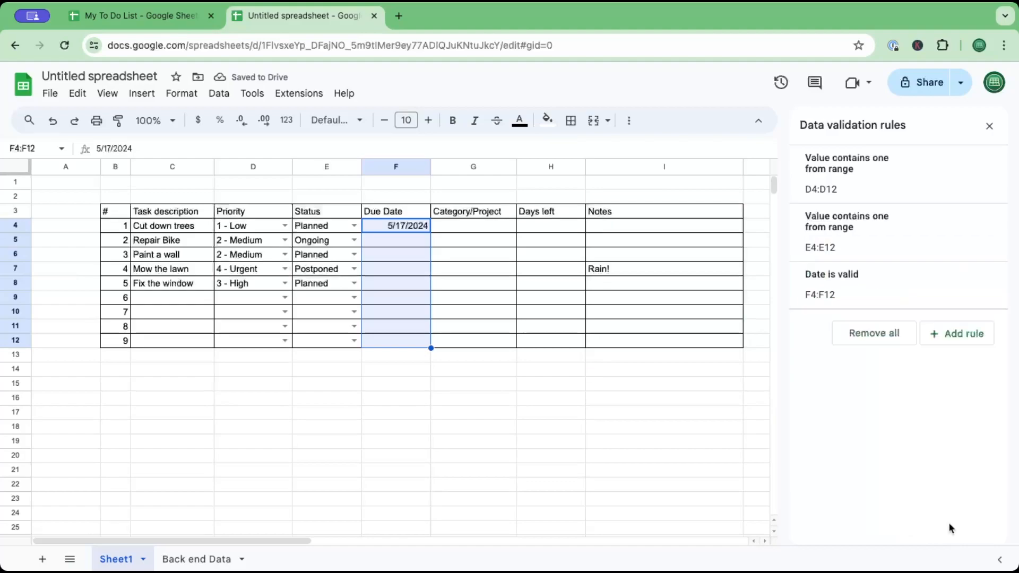
- Set the due dates in F5:F8 to 5/17/2024, 5/24/2024, 5/10/2024 and 5/13/2024
left_click(410, 242)
double_click(376, 242)
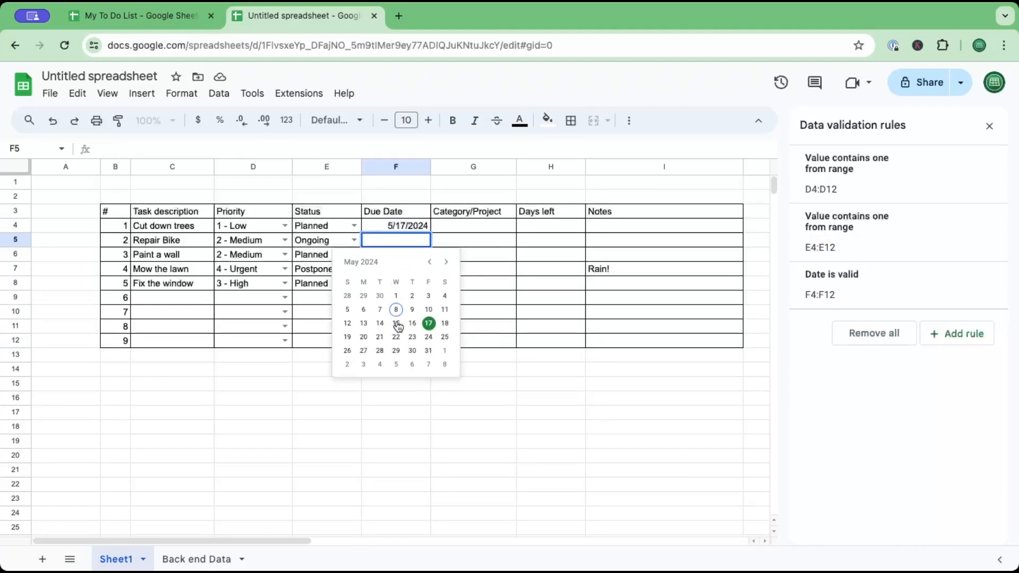
left_click(433, 331)
double_click(406, 256)
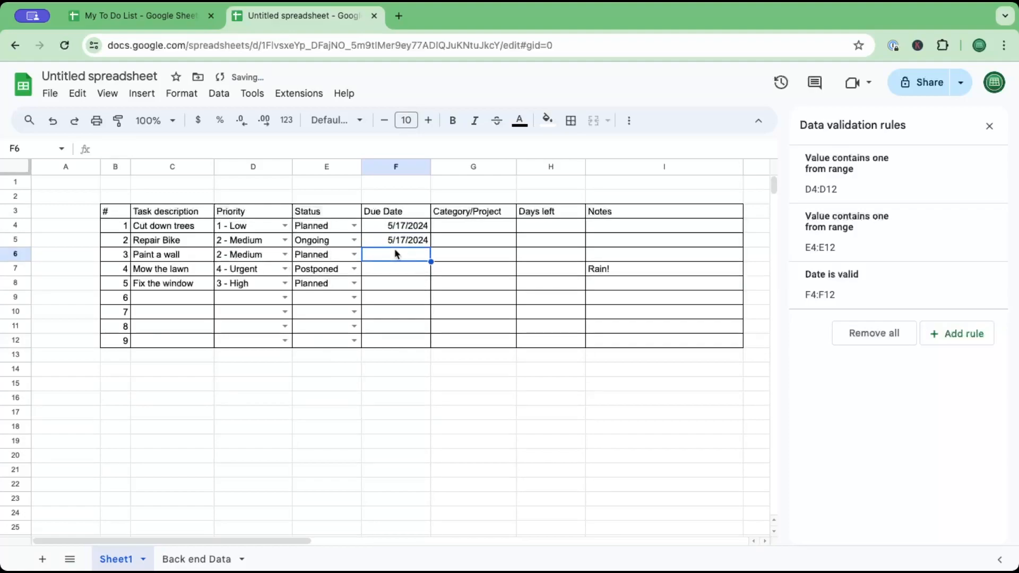
left_click(428, 352)
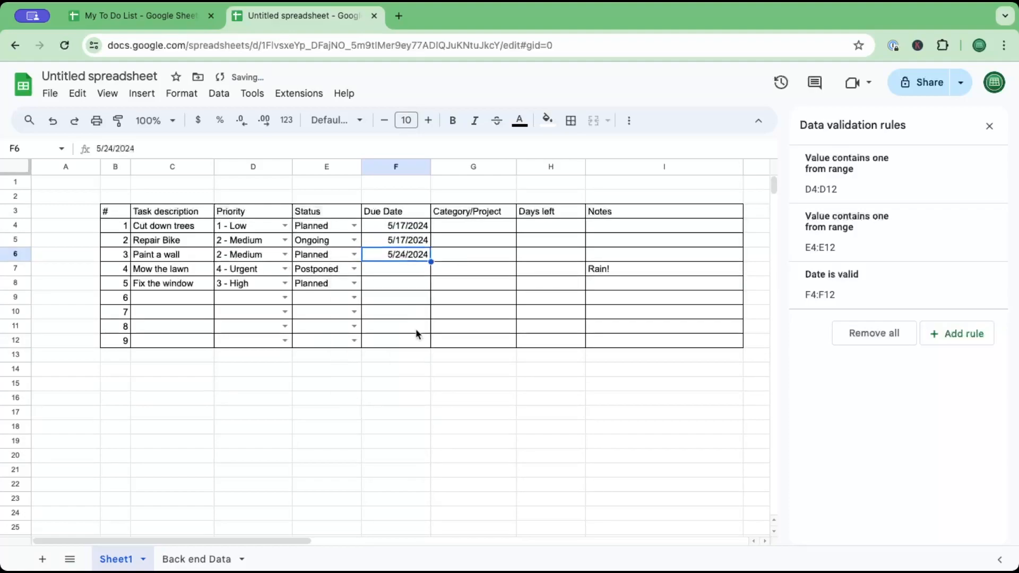
double_click(396, 270)
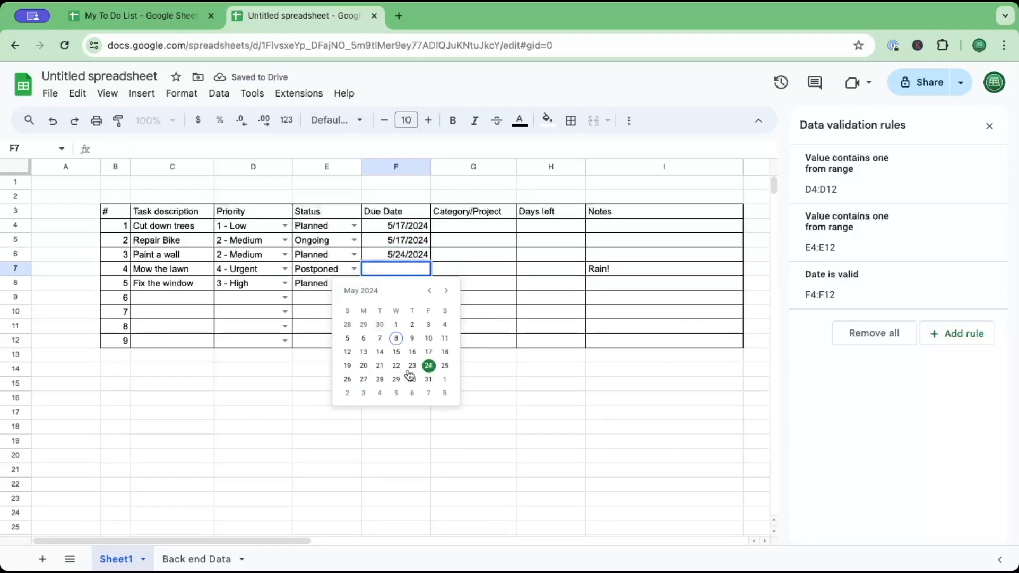
left_click(428, 339)
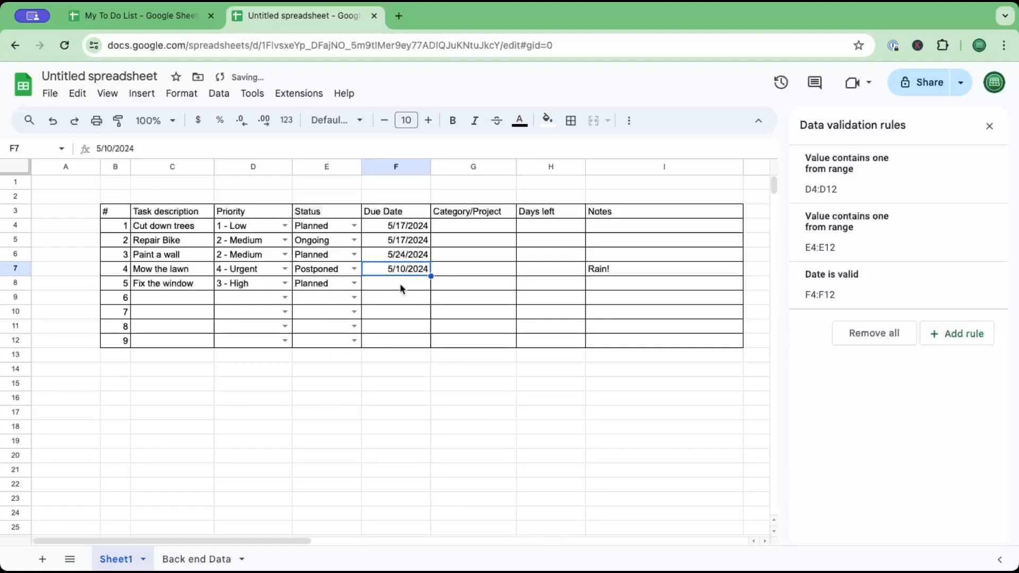
double_click(401, 284)
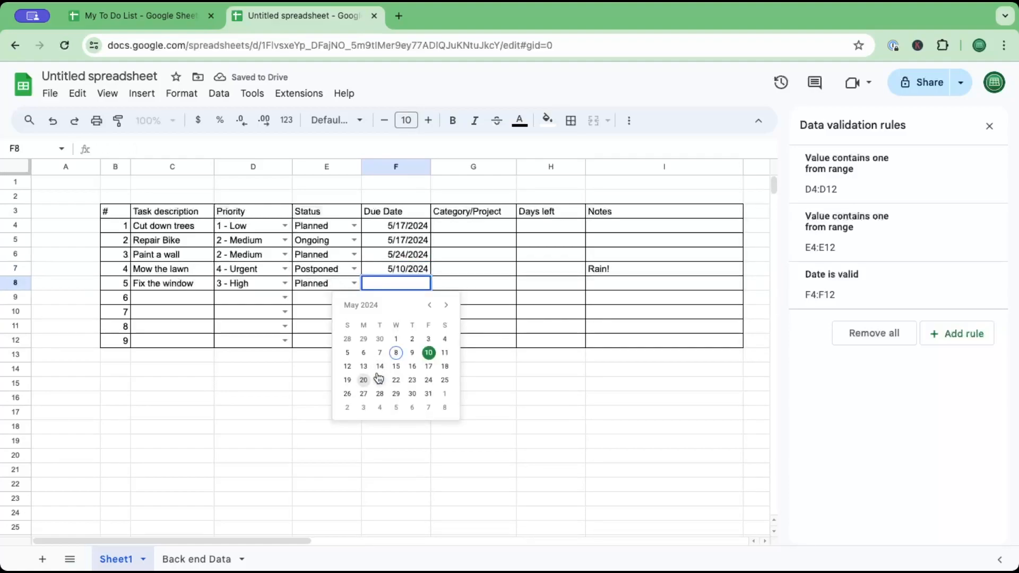
left_click(363, 366)
- Format the due dates in F4:F12 with the day-month-year number format shown as 26-09-2008
left_click_drag(398, 225, 400, 340)
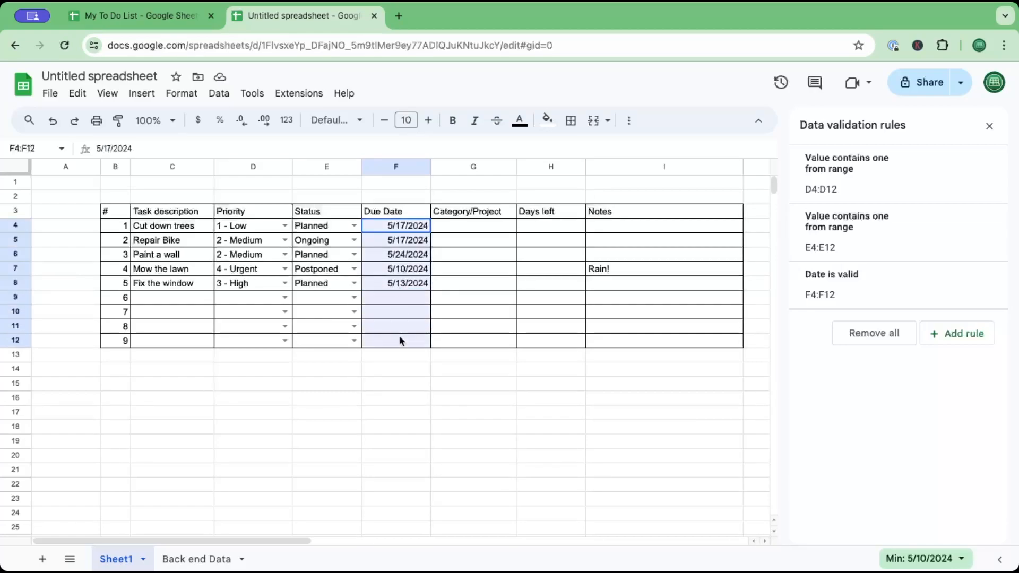
left_click(177, 98)
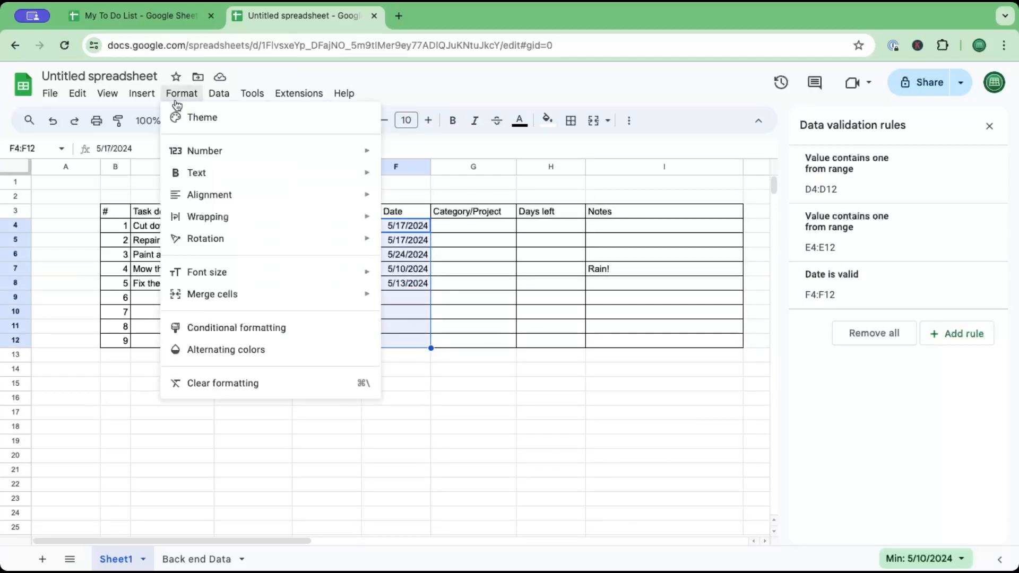
mouse_move(202, 151)
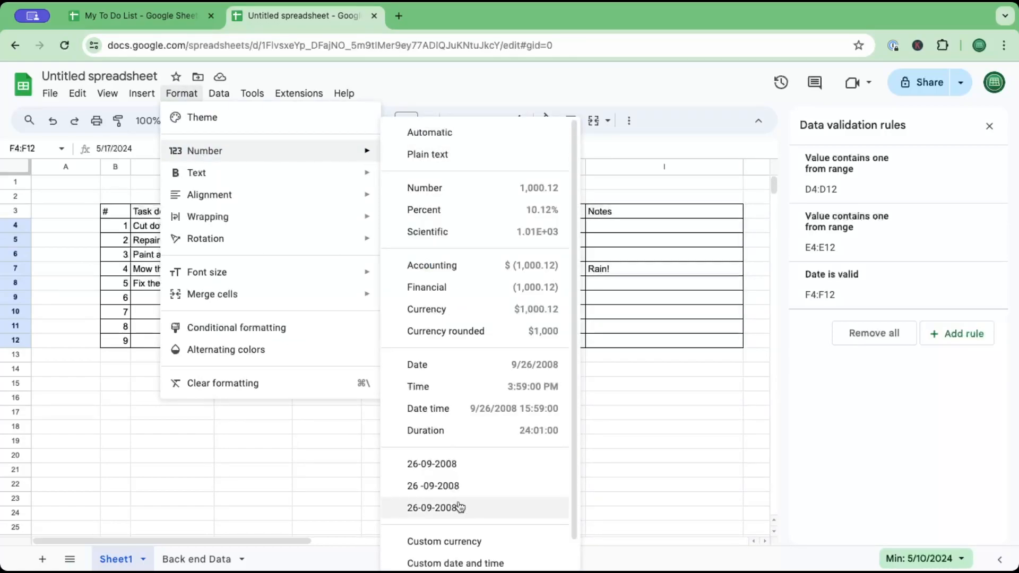
left_click(456, 465)
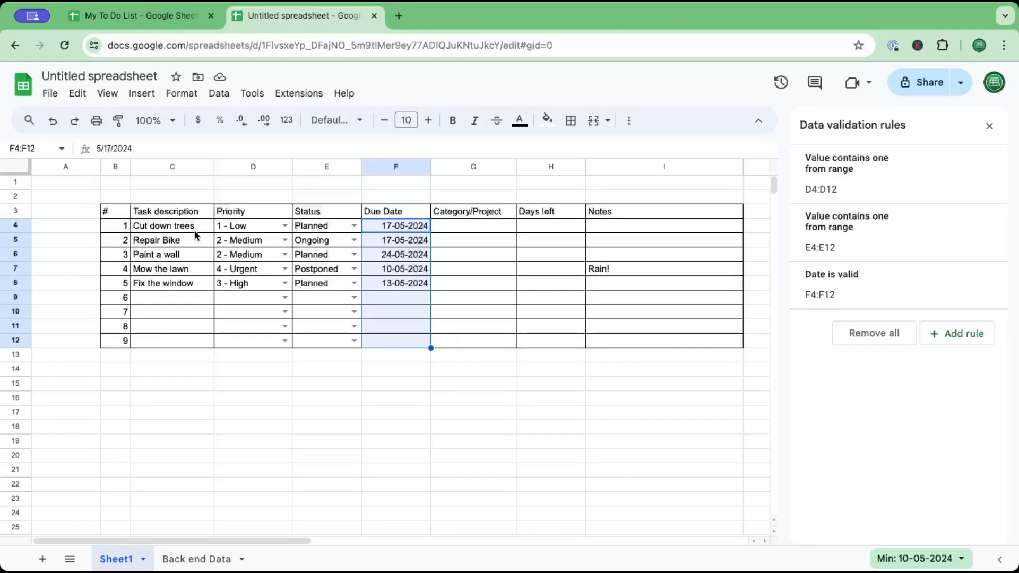
- Fill the categories in G4:G8 with Garden, Misc, House, Garden and House
left_click(472, 230)
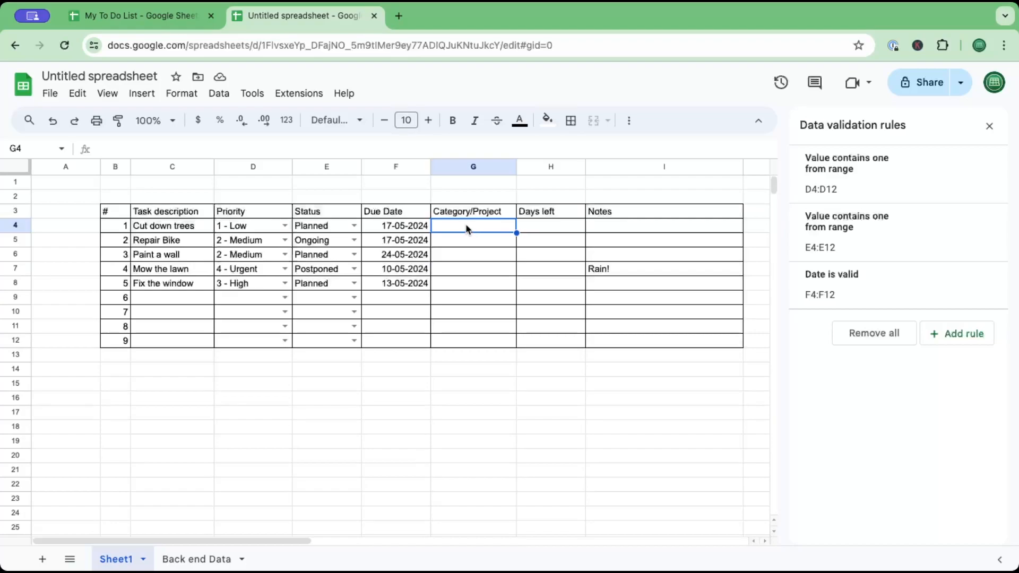
type("Garden")
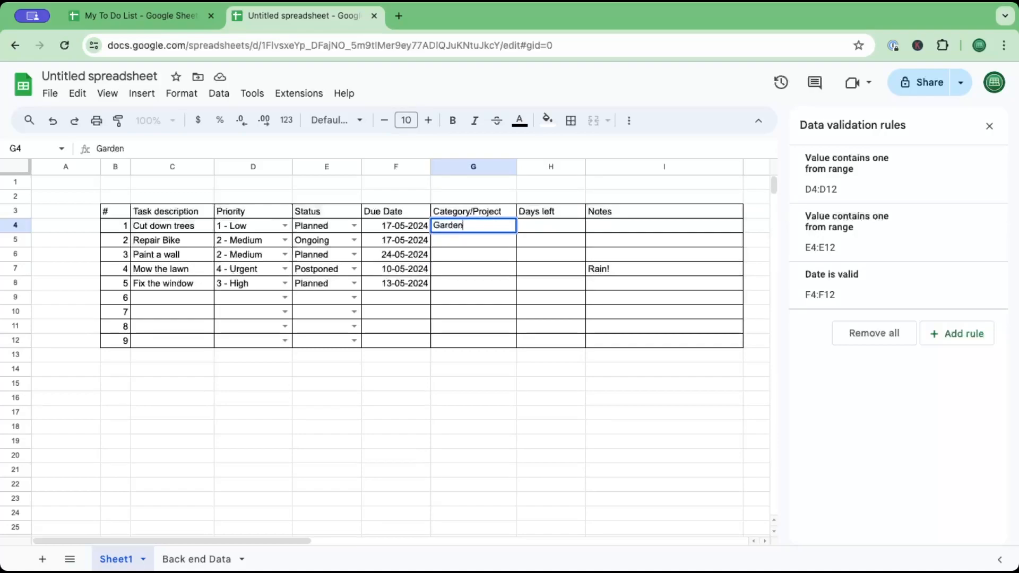
left_click(460, 242)
type("Misc")
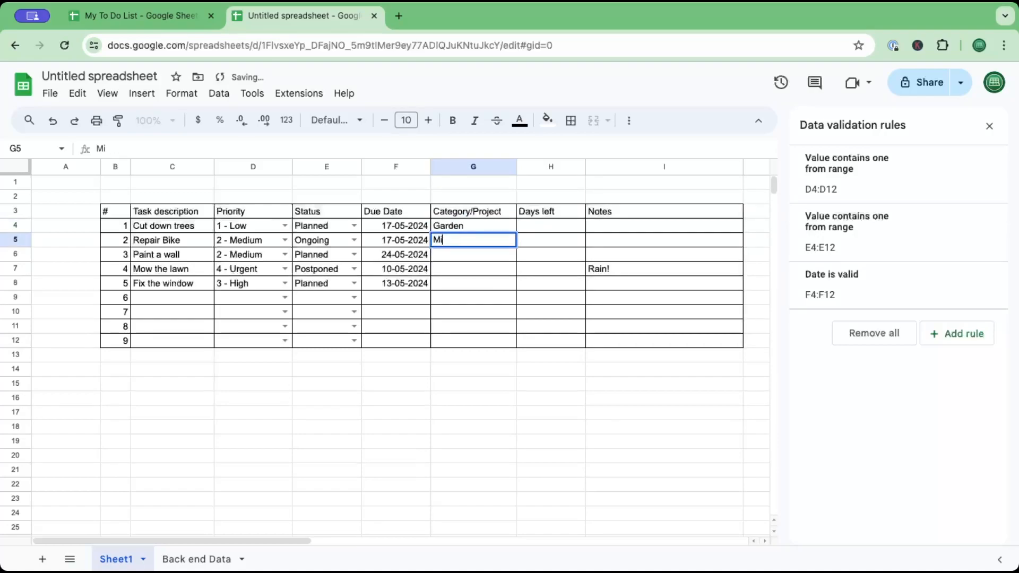
left_click(466, 260)
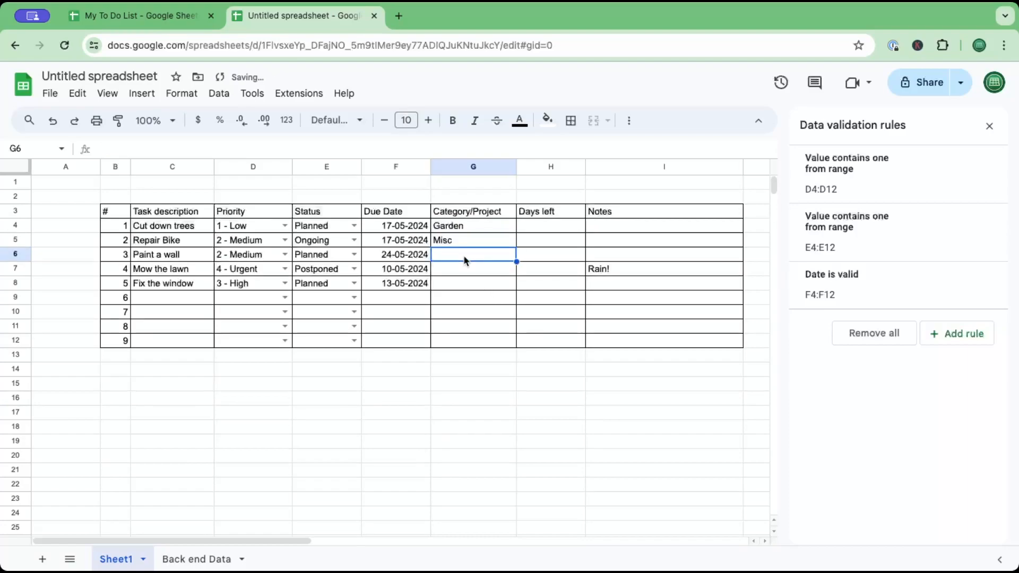
type("House")
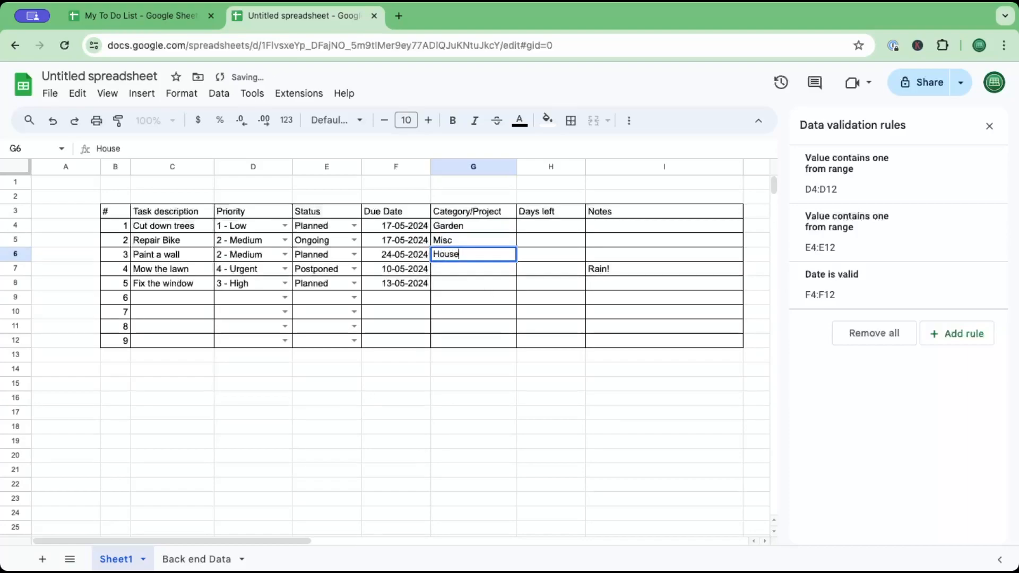
left_click(463, 272)
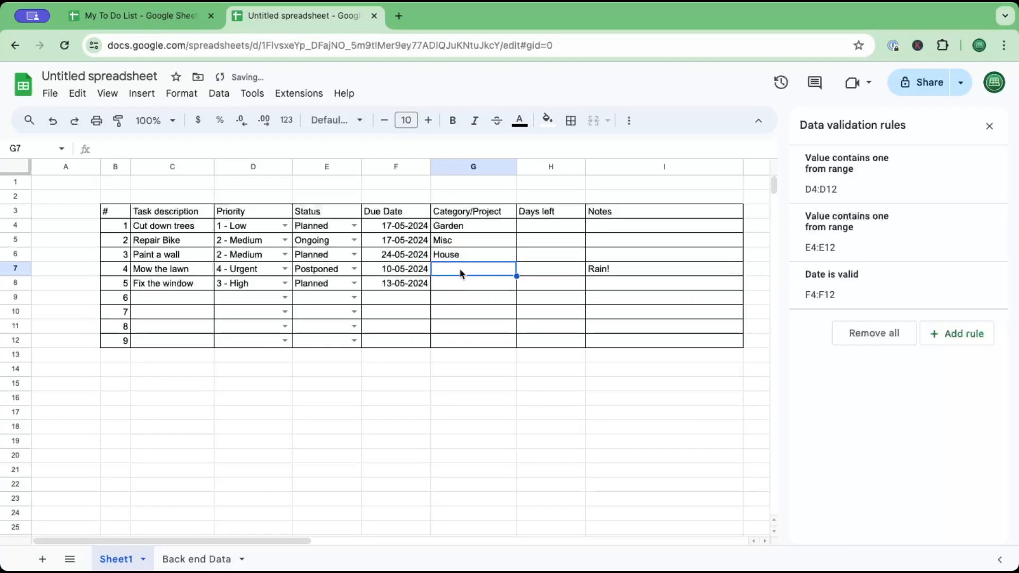
type("Garden")
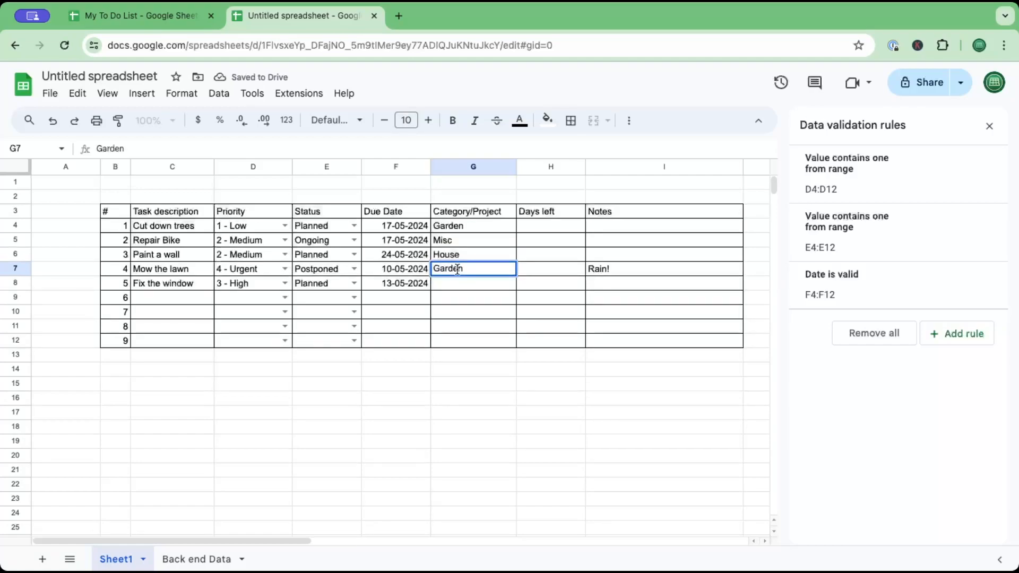
left_click(463, 284)
type("House")
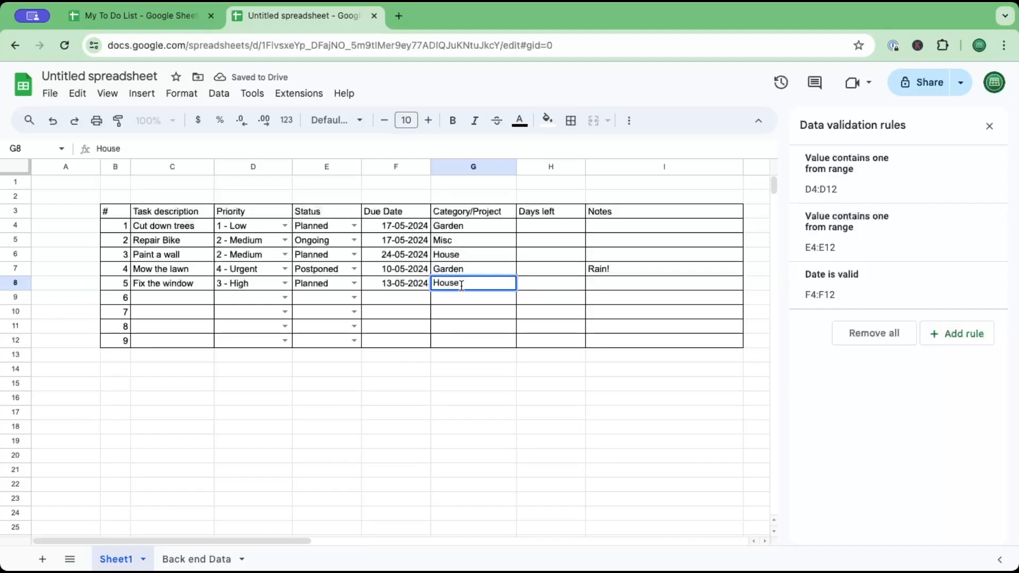
left_click(462, 314)
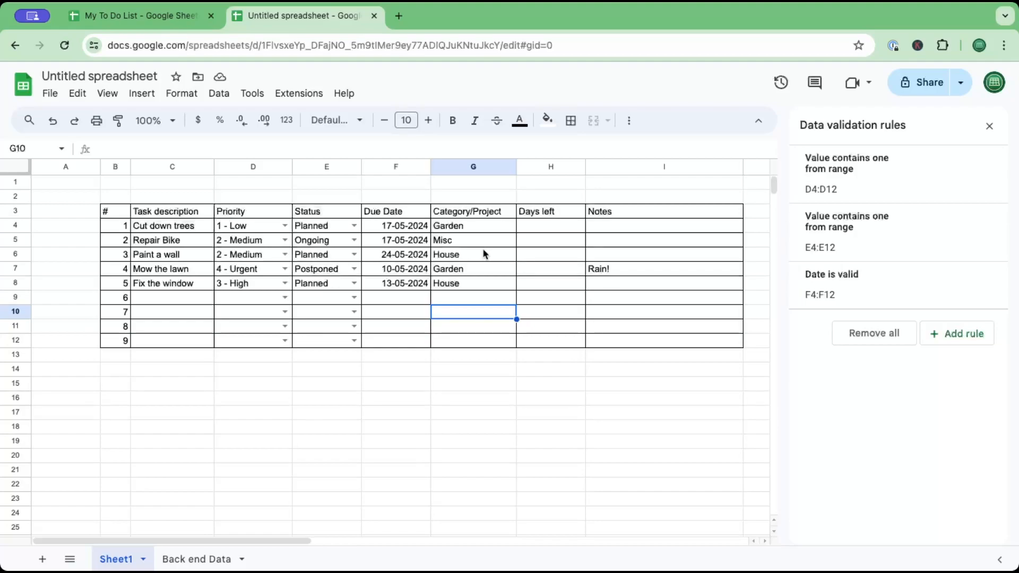
- Enter =IF(F4<today(),"expired","number of days") in H4 and accept the suggested autofill for the rest of the Days left column
left_click(533, 226)
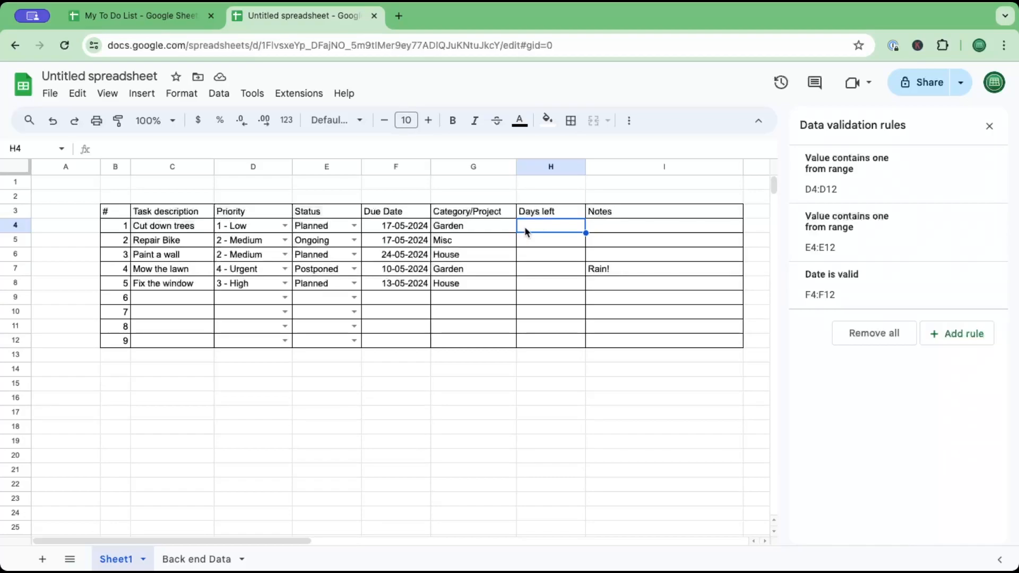
left_click(112, 151)
type("=")
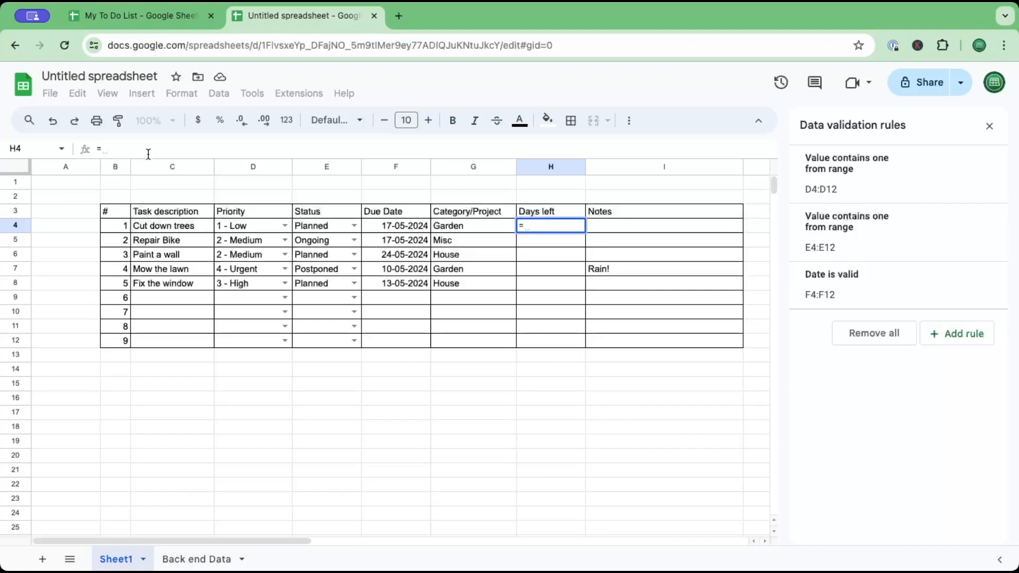
type("IF")
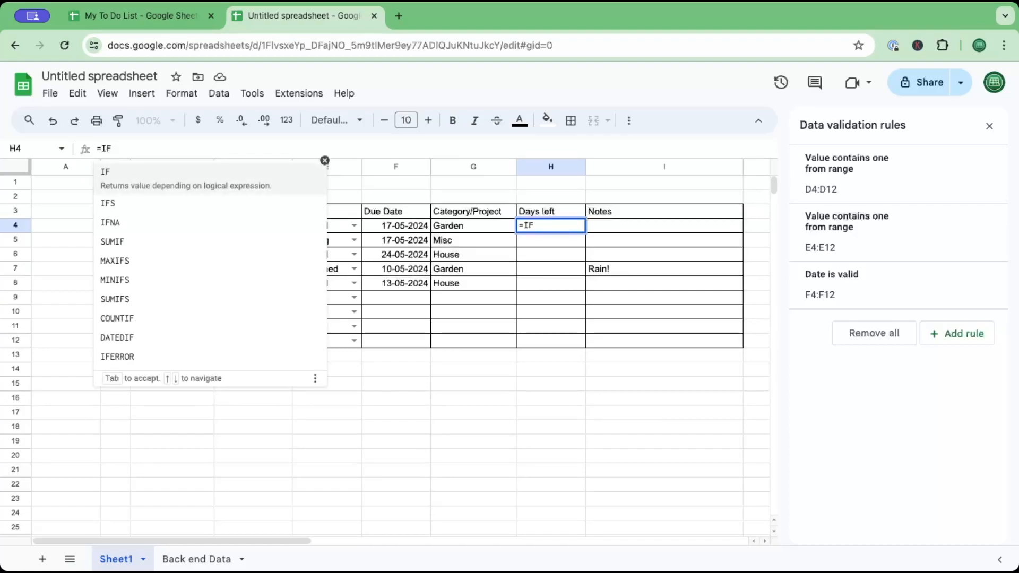
type("(F4")
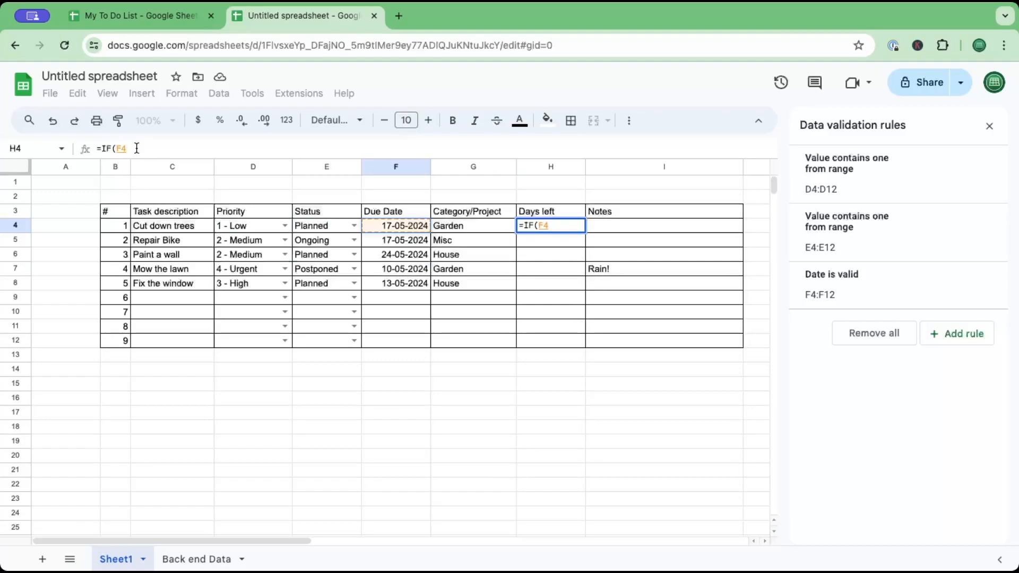
type("<")
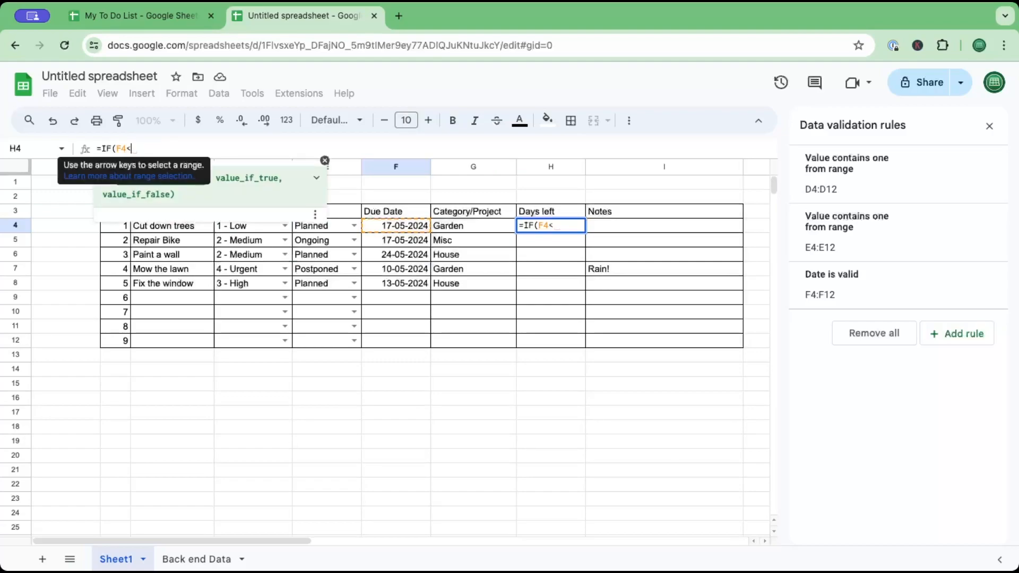
type("tod")
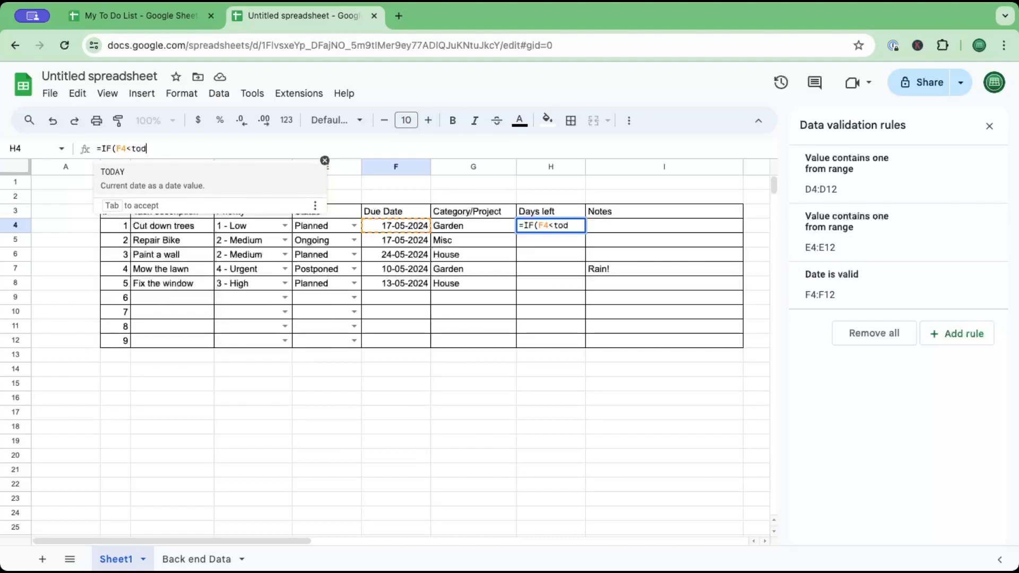
type("ay(")
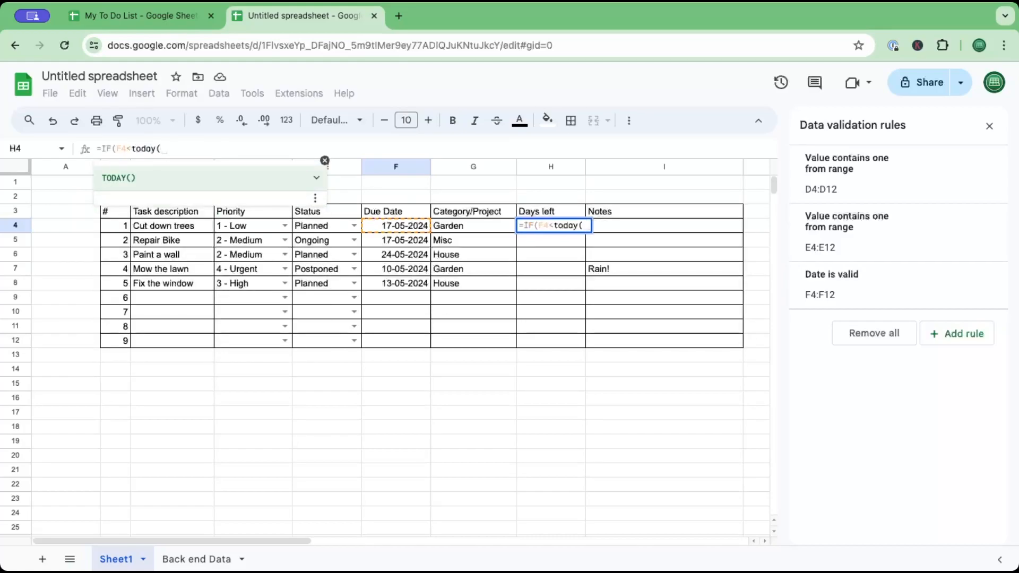
type(")")
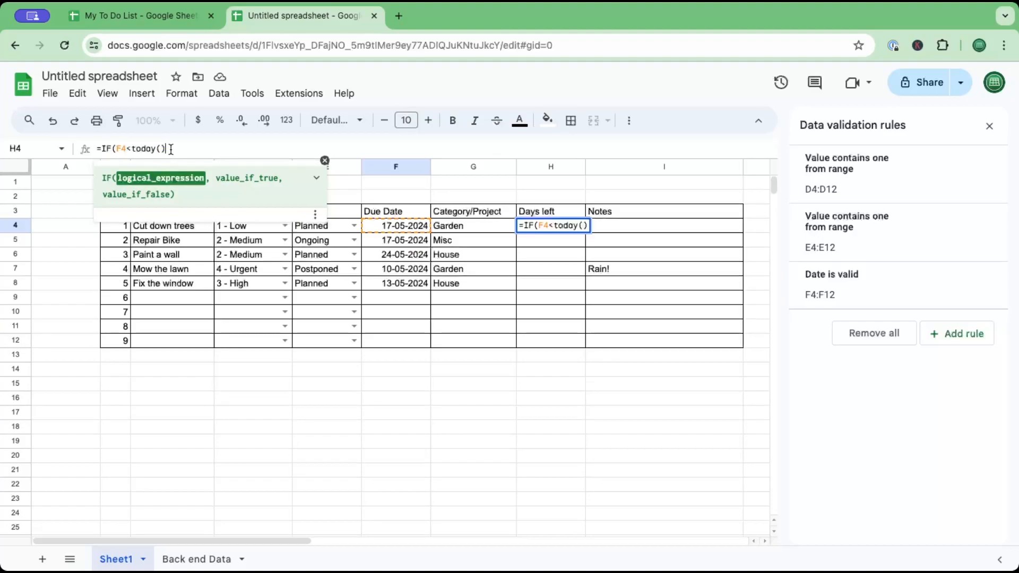
type(",")
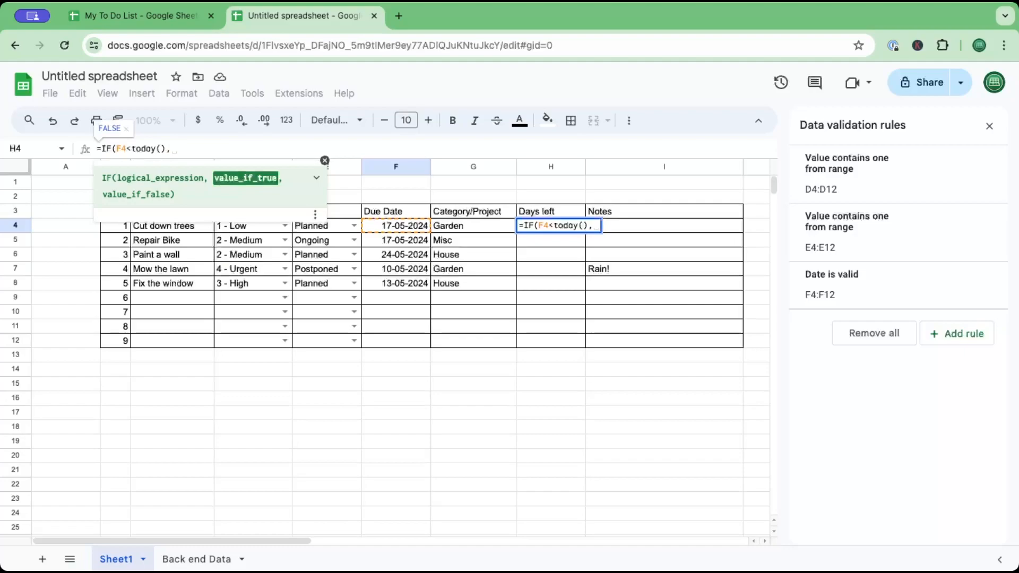
type("\"ex")
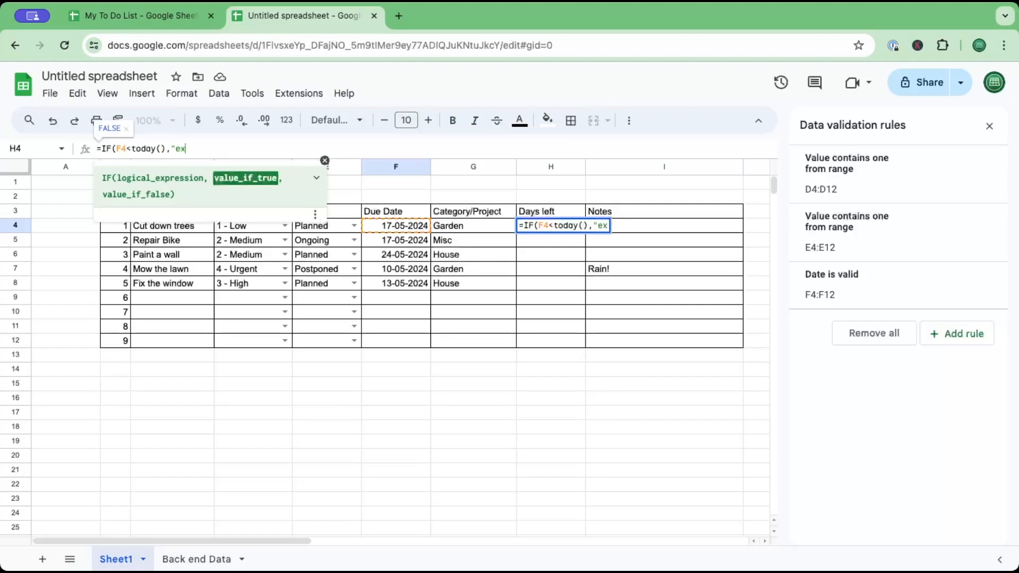
type("pired\"")
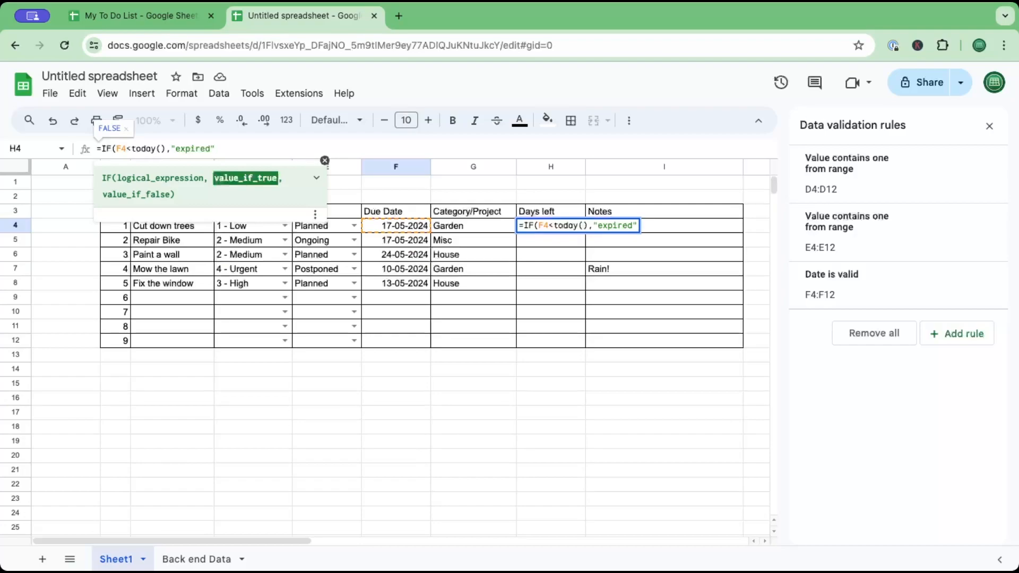
type(",")
type("\"num")
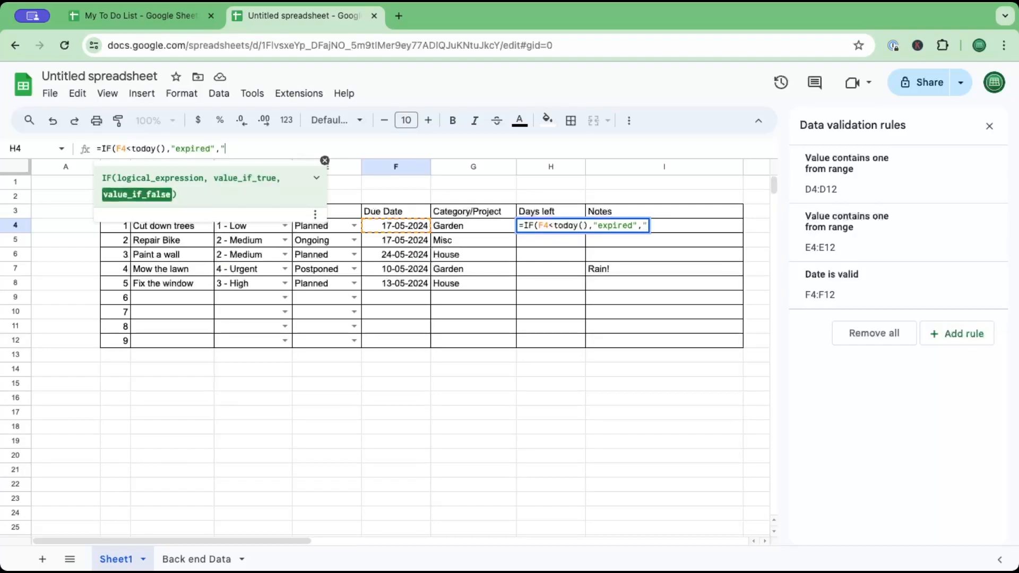
type("ber ")
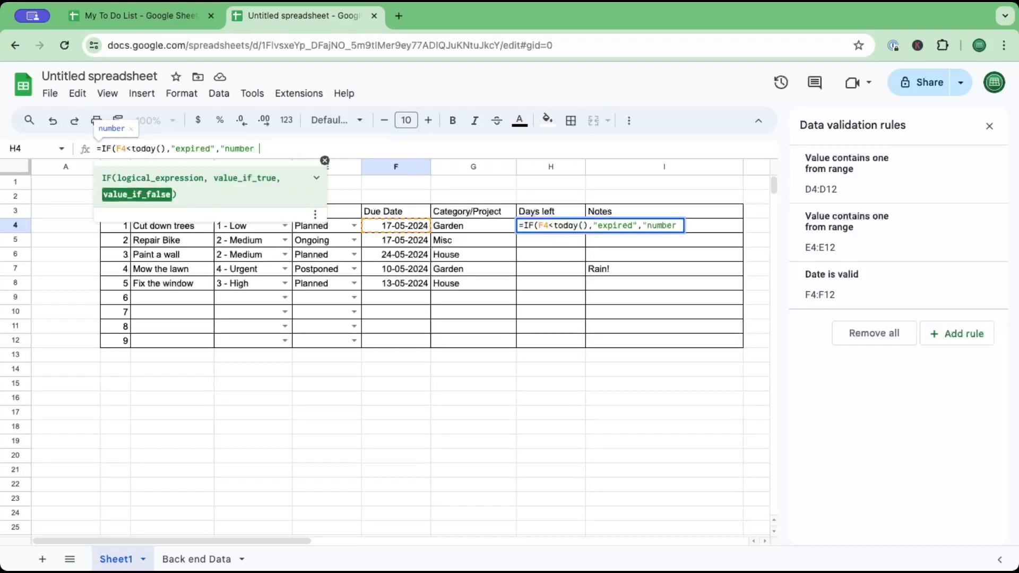
type("of days\"")
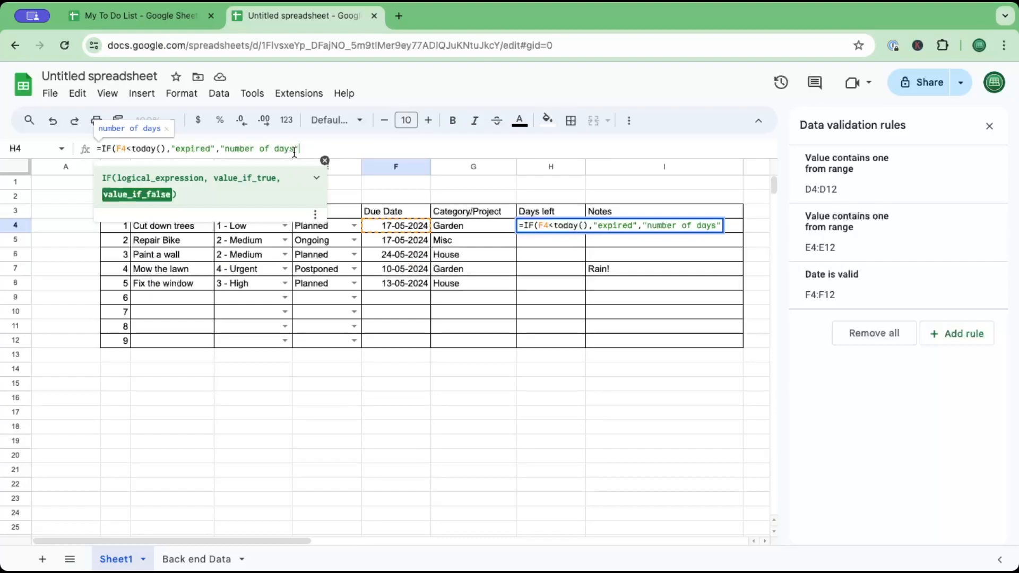
type(")")
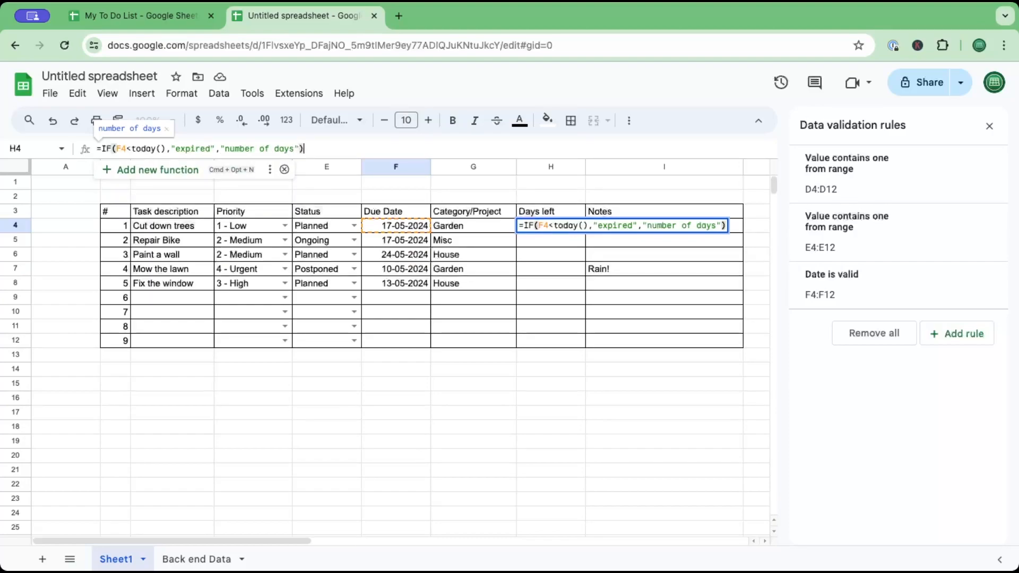
key("Return")
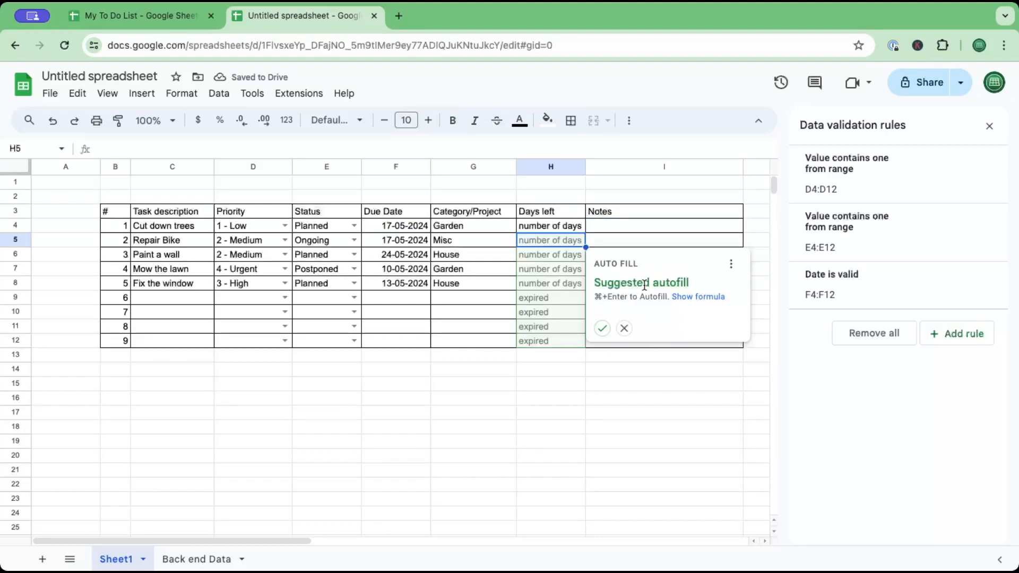
left_click(603, 329)
- Replace the "number of days" text in H4's formula with F4-today(), giving =IF(F4<today(),"expired",F4-today()), and reselect the cell
left_click(552, 227)
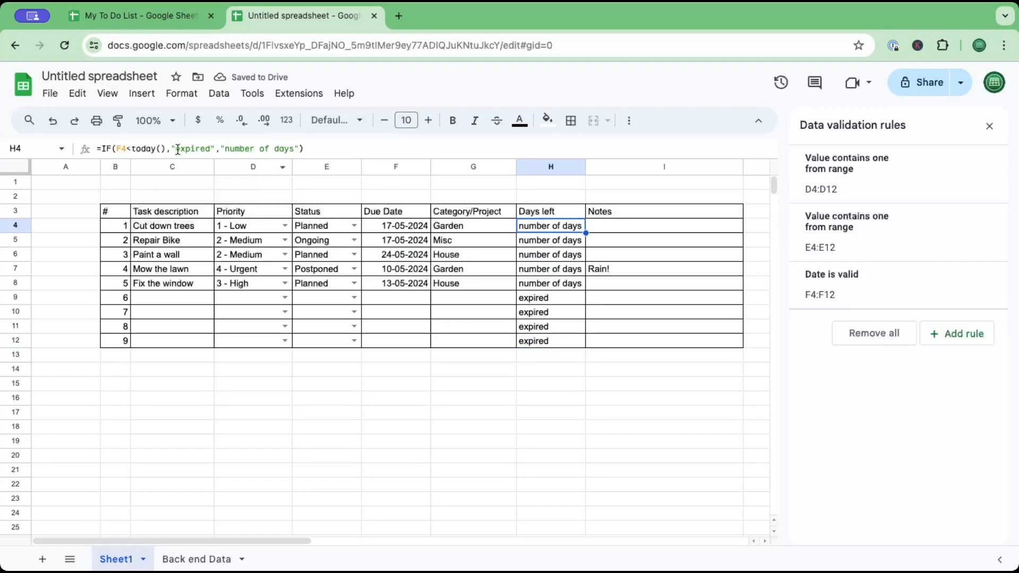
left_click(110, 149)
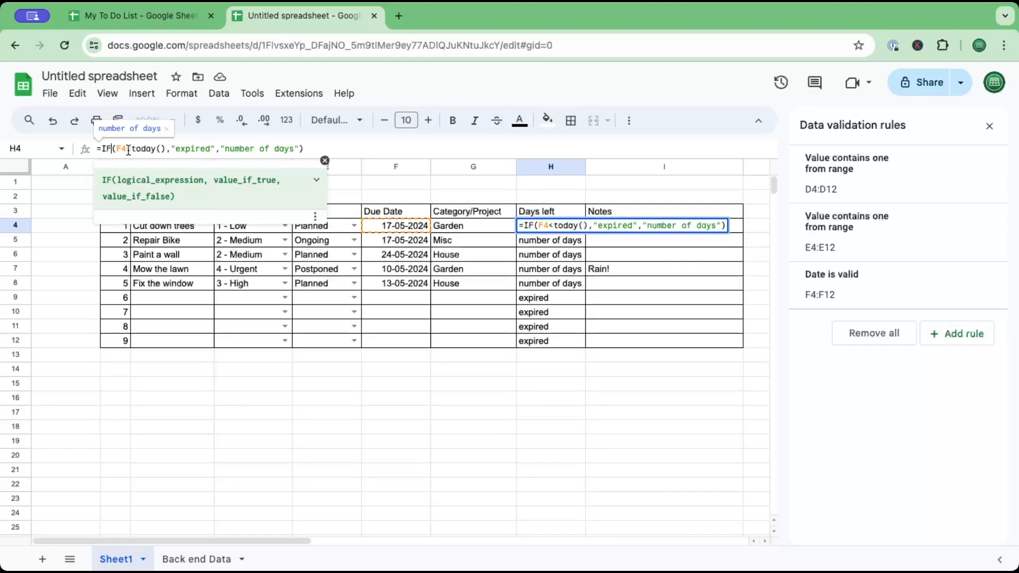
left_click_drag(128, 150, 116, 145)
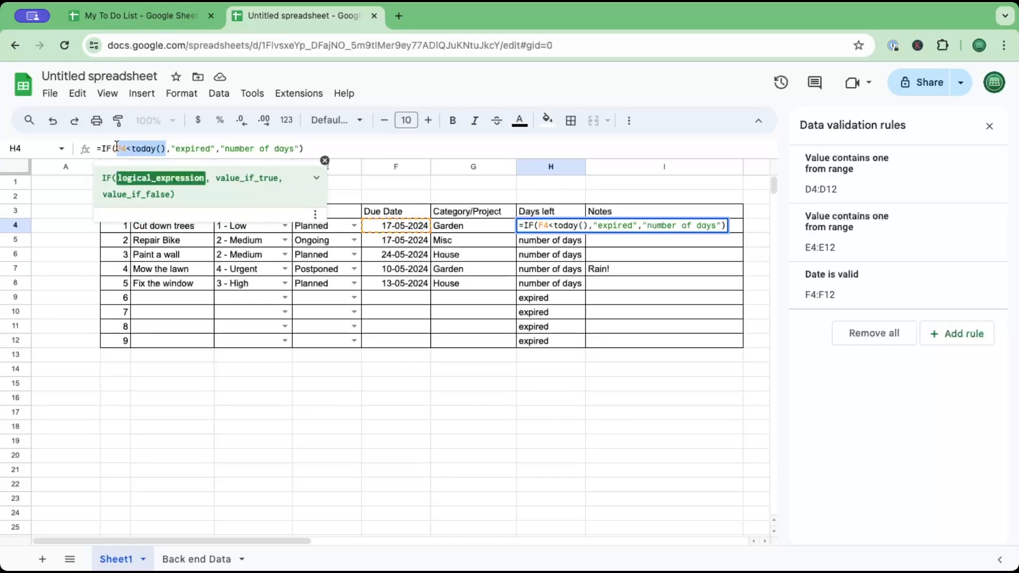
left_click(299, 149)
key("BackSpace")
key("BackSpace")
key("BackSpace")
key("BackSpace")
key("BackSpace")
key("BackSpace")
key("BackSpace")
key("BackSpace")
key("BackSpace")
key("BackSpace")
key("BackSpace")
key("BackSpace")
key("BackSpace")
key("BackSpace")
key("BackSpace")
key("BackSpace")
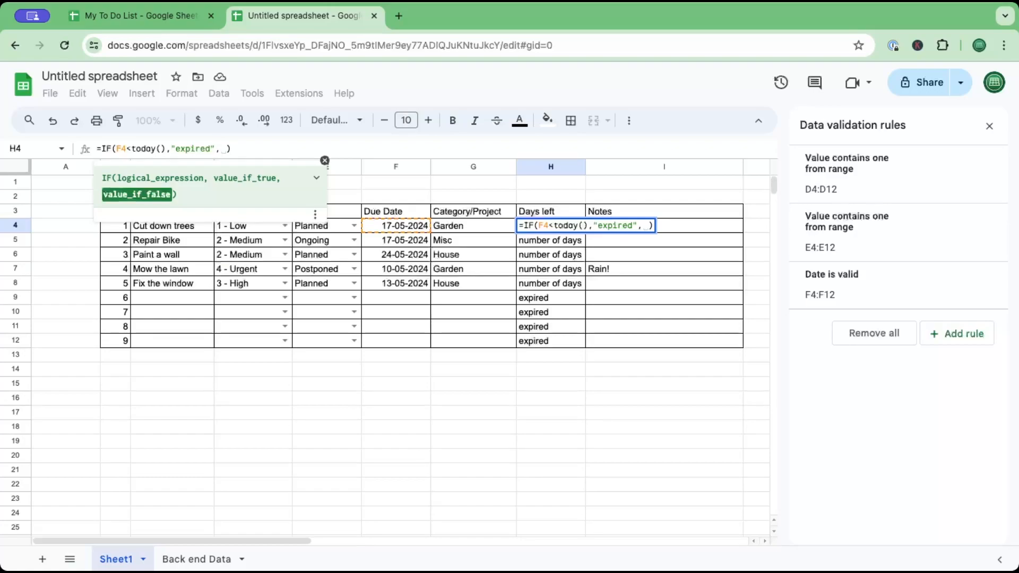
type("F4")
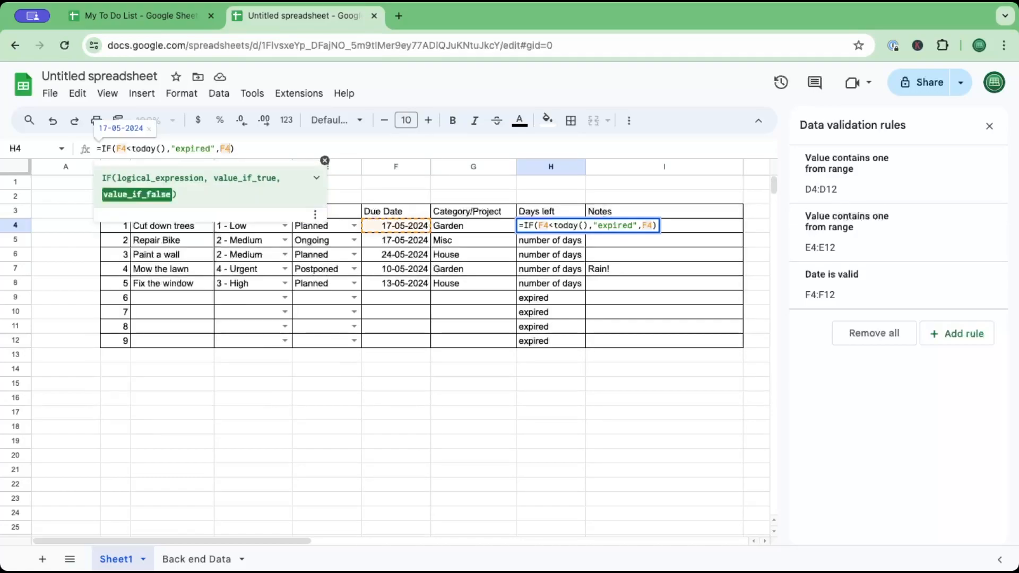
type("-to")
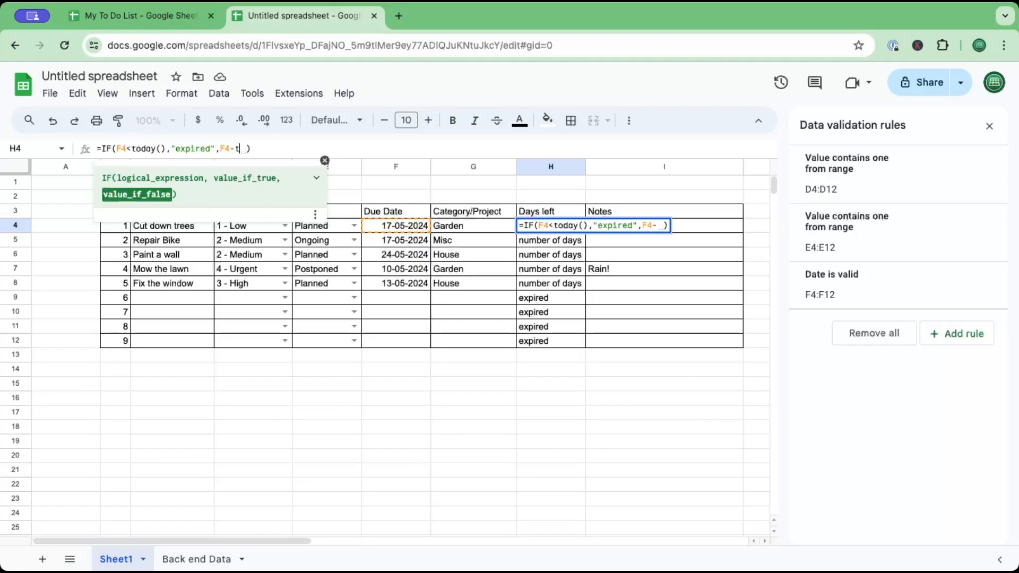
type("day()")
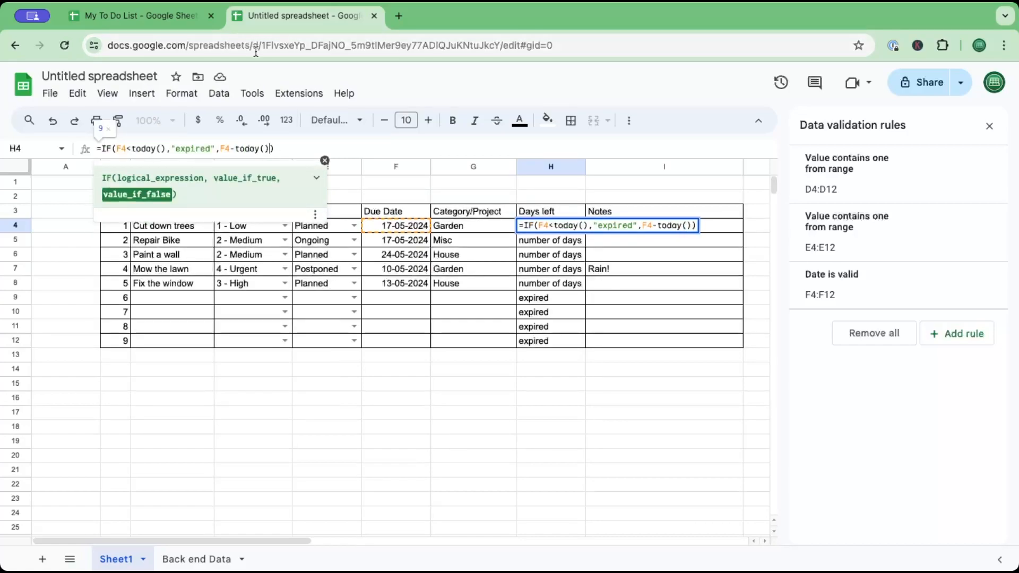
type(")")
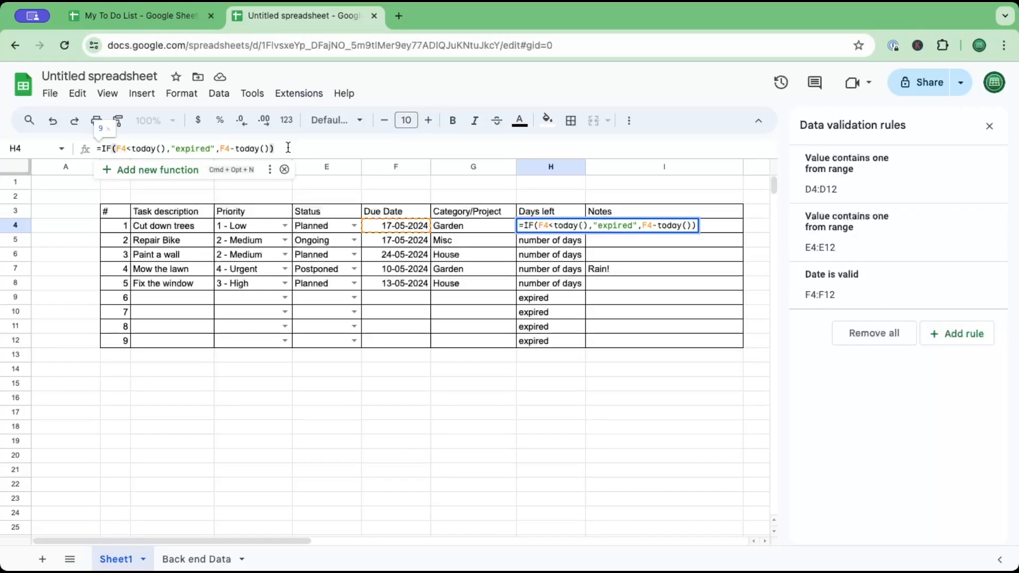
key("Return")
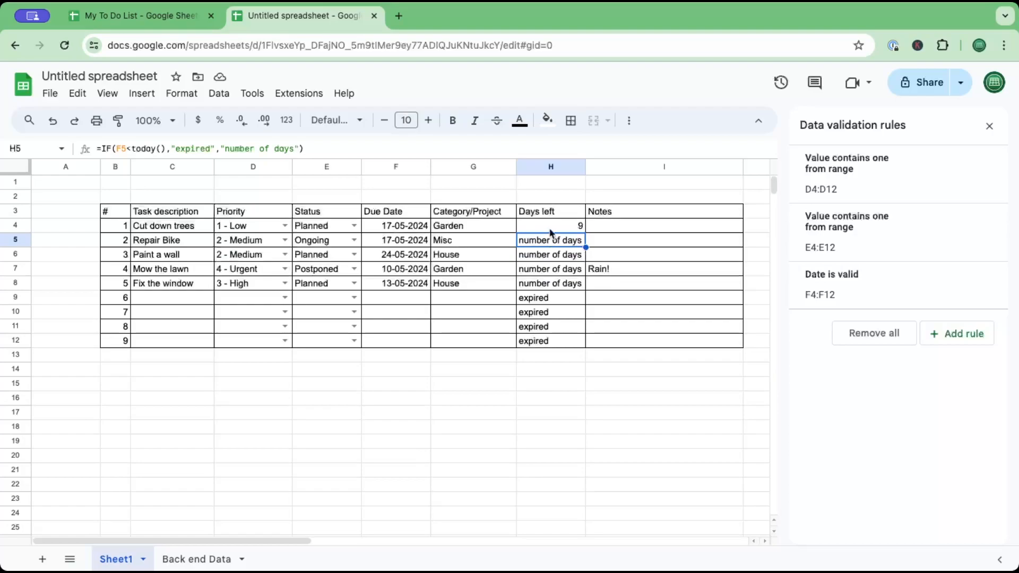
left_click(552, 228)
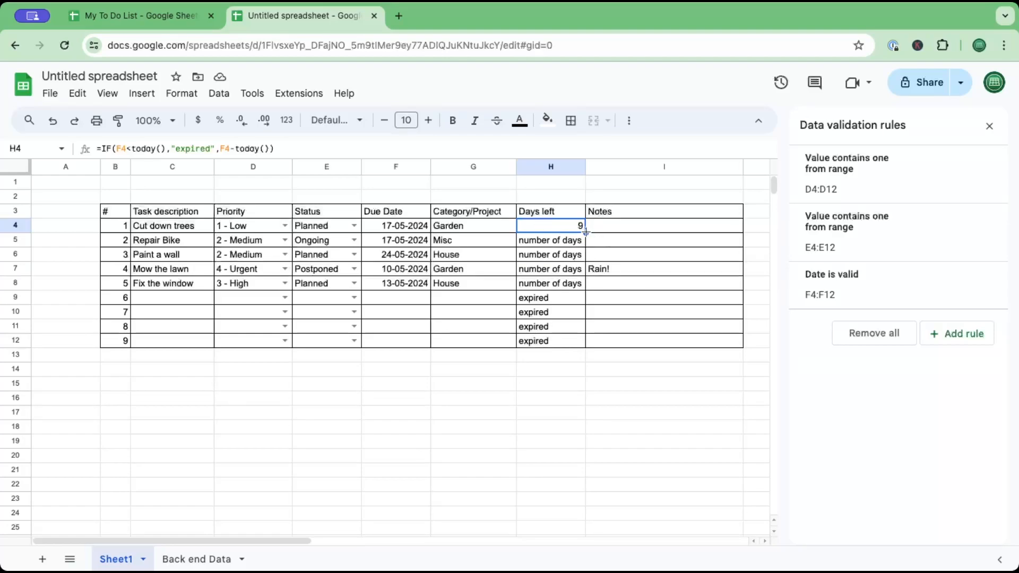
- Copy H4's formula down to H12 and change H9's formula to =IF(F9="","",IF(F9<today(),"expired",F9-today()))
left_click_drag(585, 232, 564, 341)
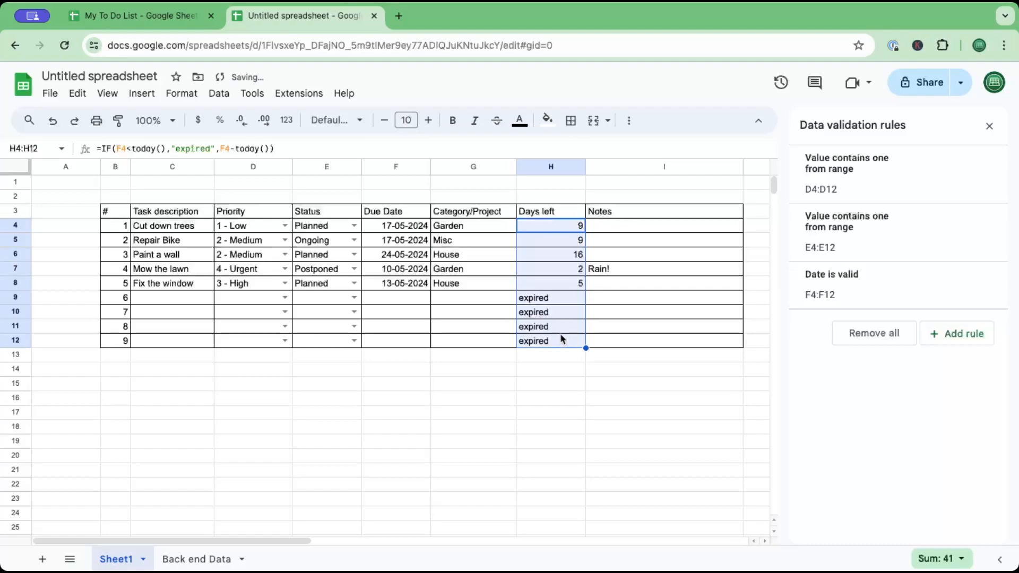
left_click(542, 301)
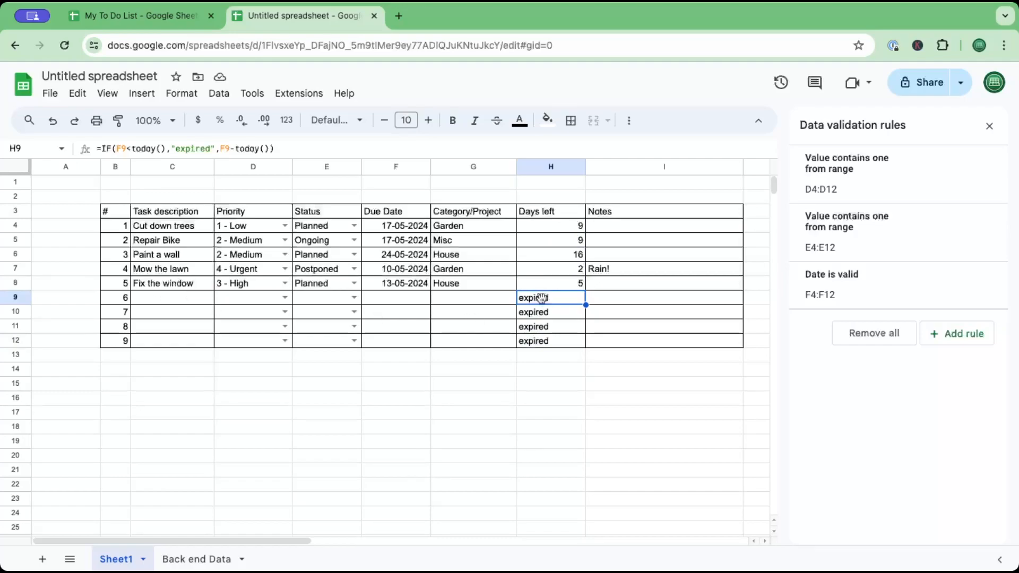
left_click(102, 148)
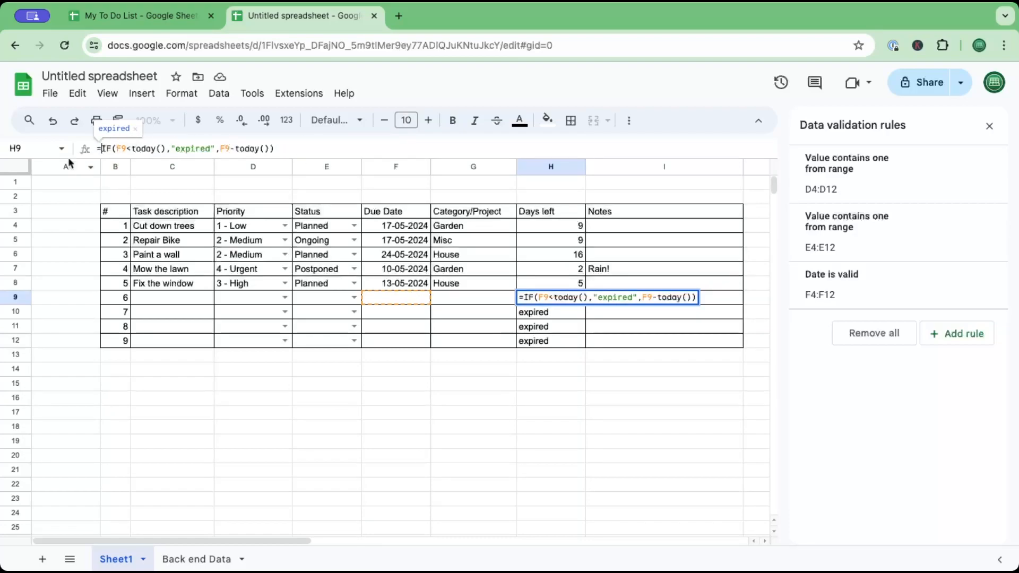
type("IF(F9=\"\",\"\",")
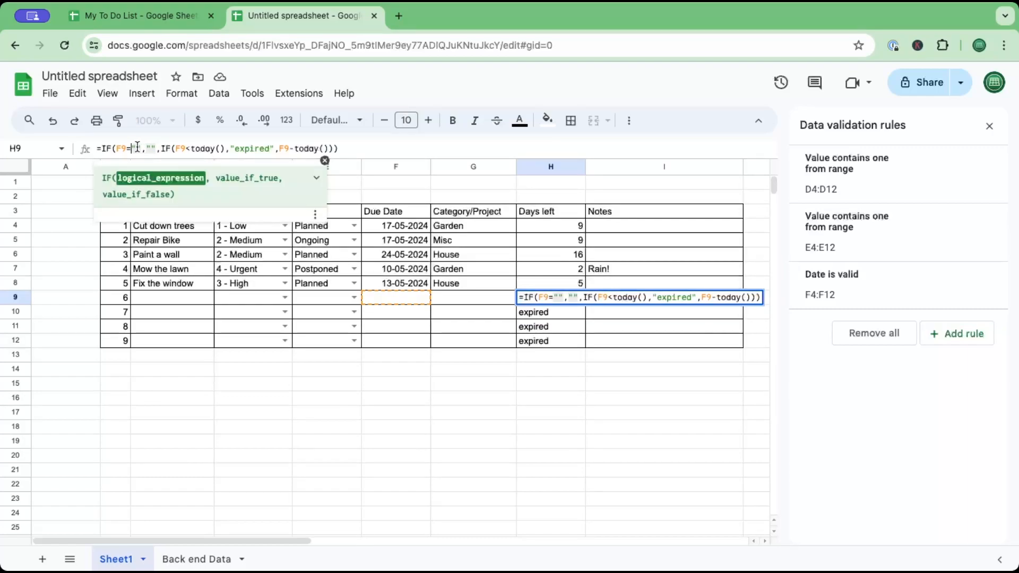
left_click(150, 148)
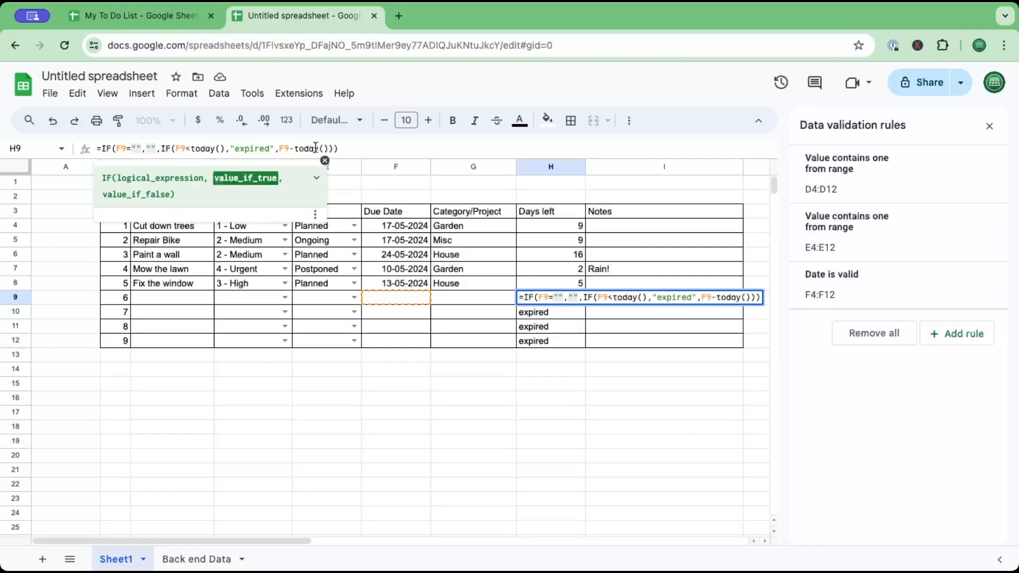
left_click(349, 149)
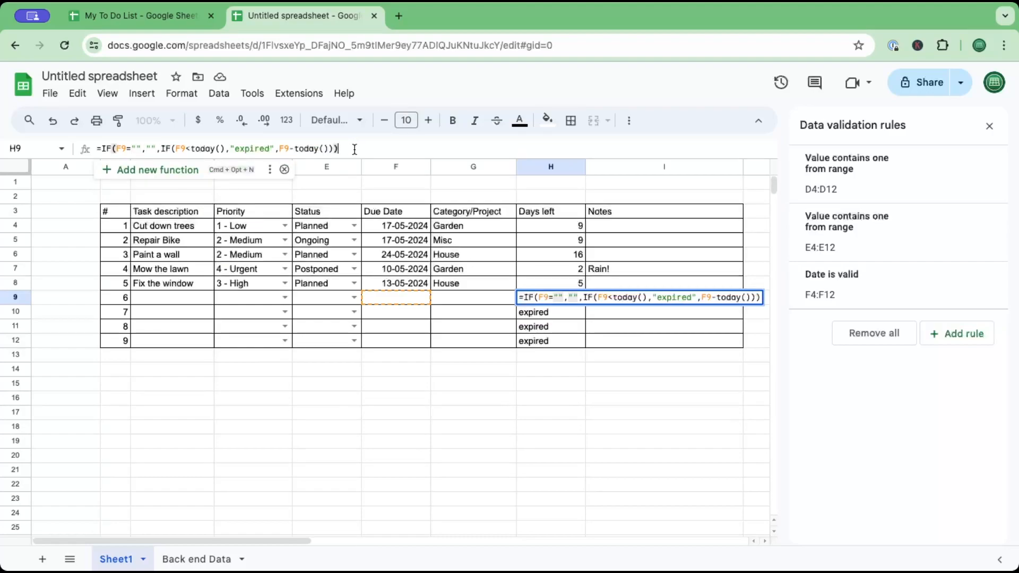
key("Return")
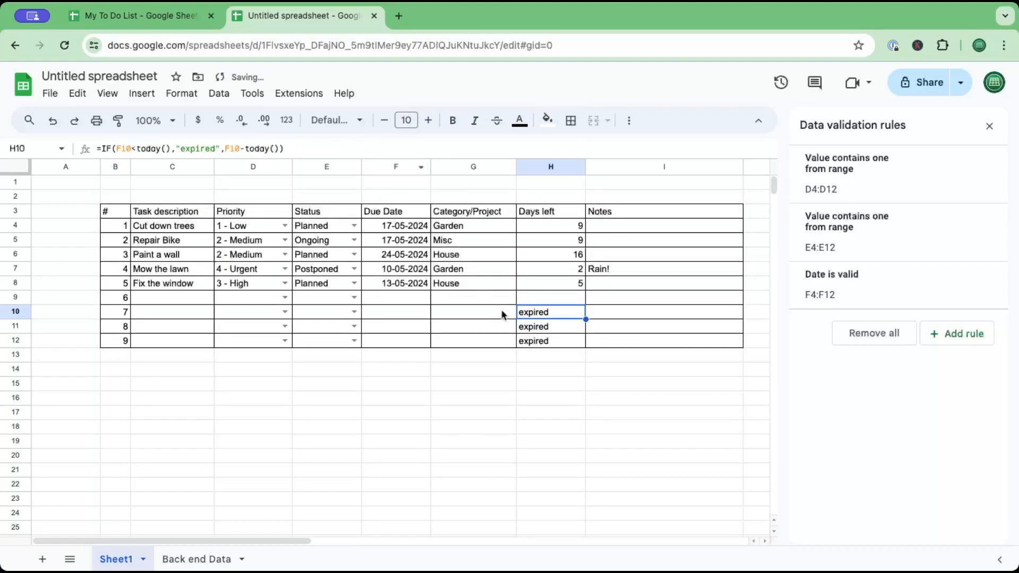
- Copy H9's blank-safe formula up to H4 and down to H12 across the Days left column
left_click(553, 301)
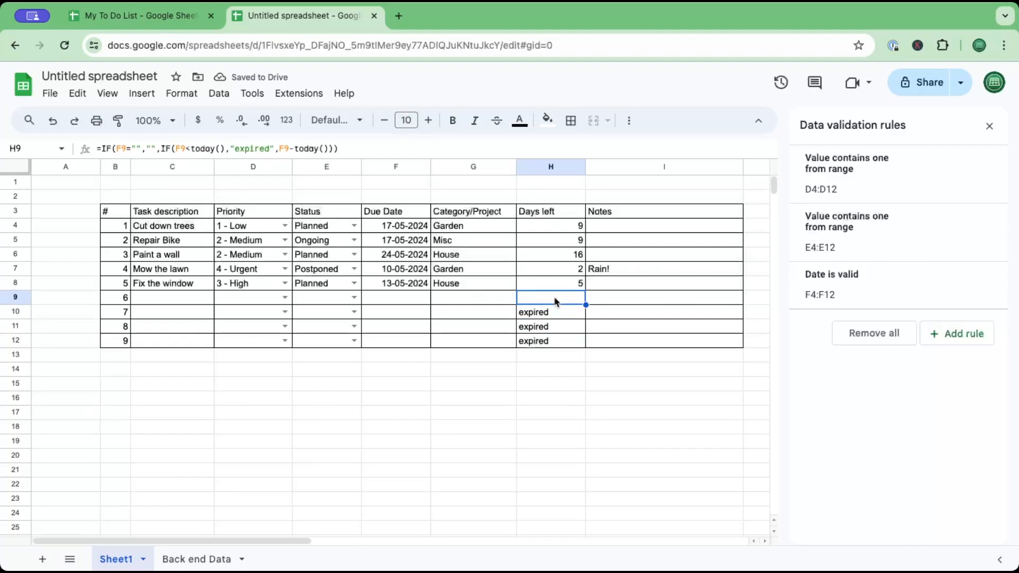
left_click_drag(586, 304, 583, 223)
left_click(577, 298)
left_click_drag(587, 304, 563, 346)
left_click(534, 364)
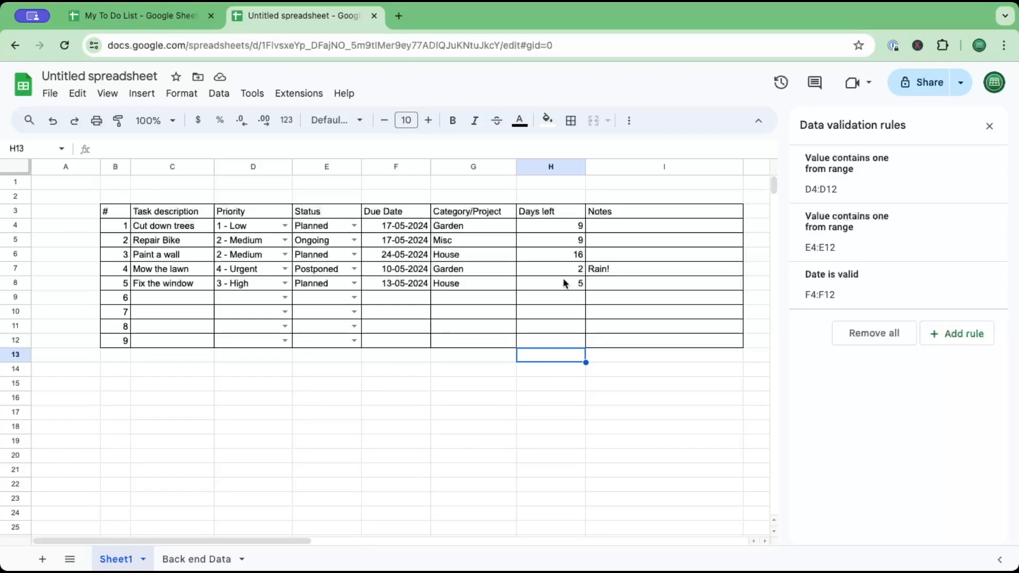
left_click(602, 228)
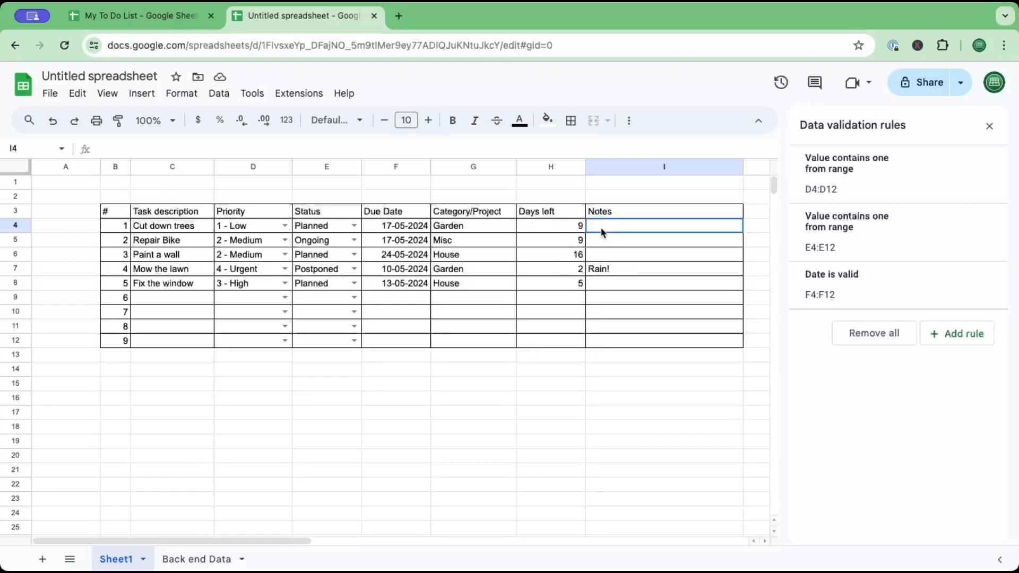
left_click(609, 286)
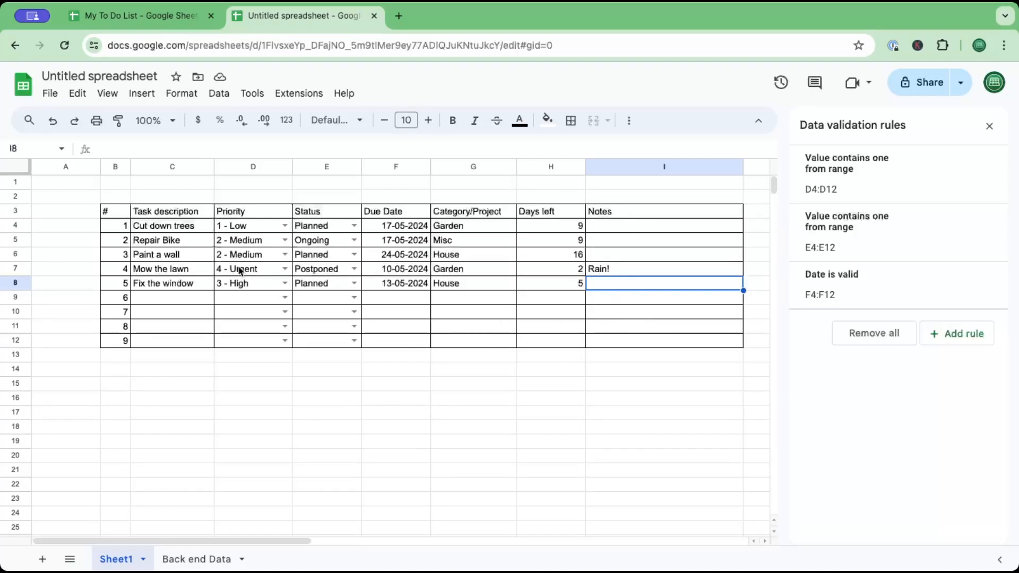
- Insert a column before Task description and enter the header Done in C3
right_click(159, 167)
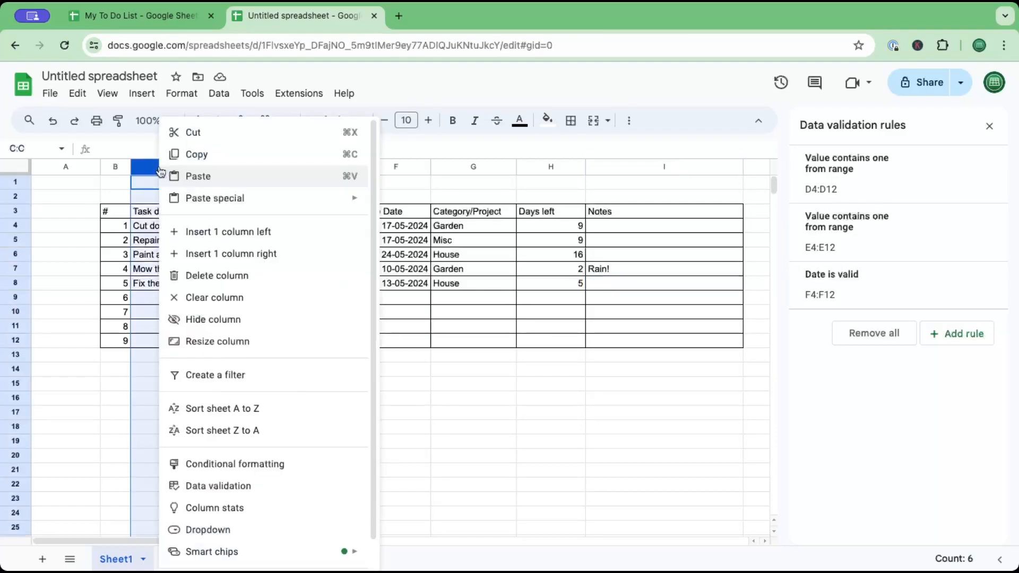
left_click(239, 233)
type("D")
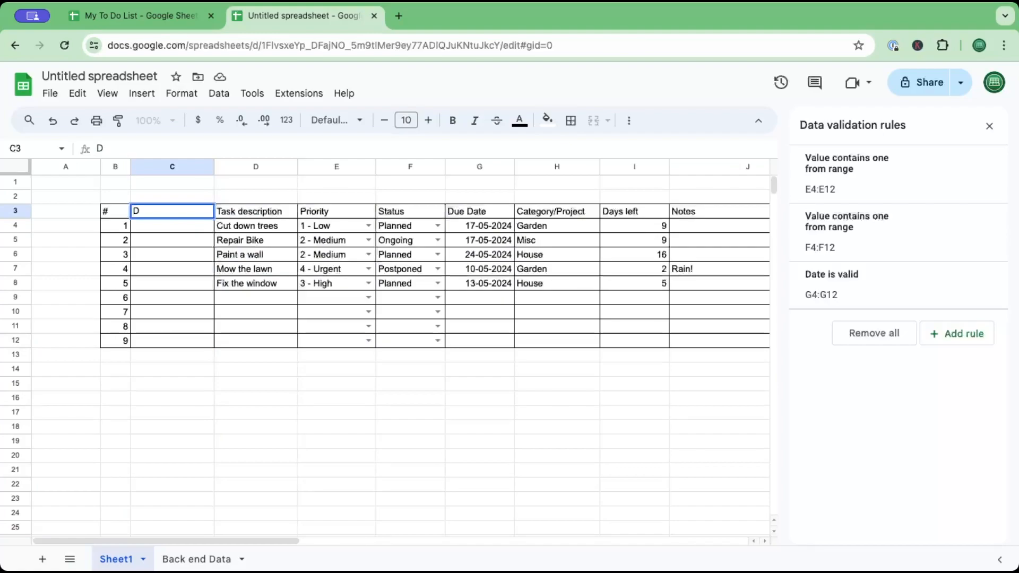
type("one")
key("Return")
- Add checkboxes to C4:C12 and narrow the Done column
left_click(158, 215)
left_click_drag(167, 225, 172, 341)
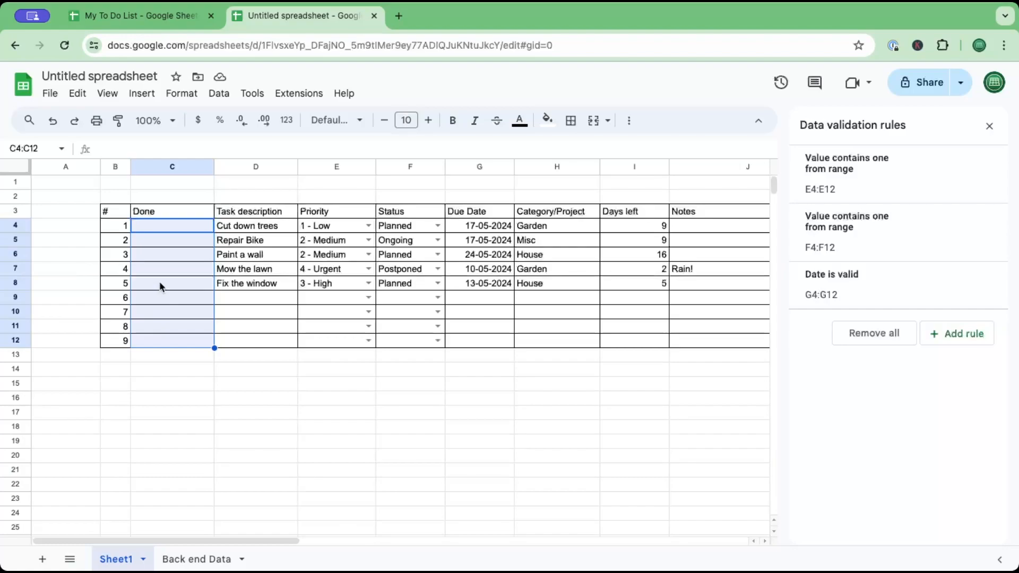
left_click(141, 94)
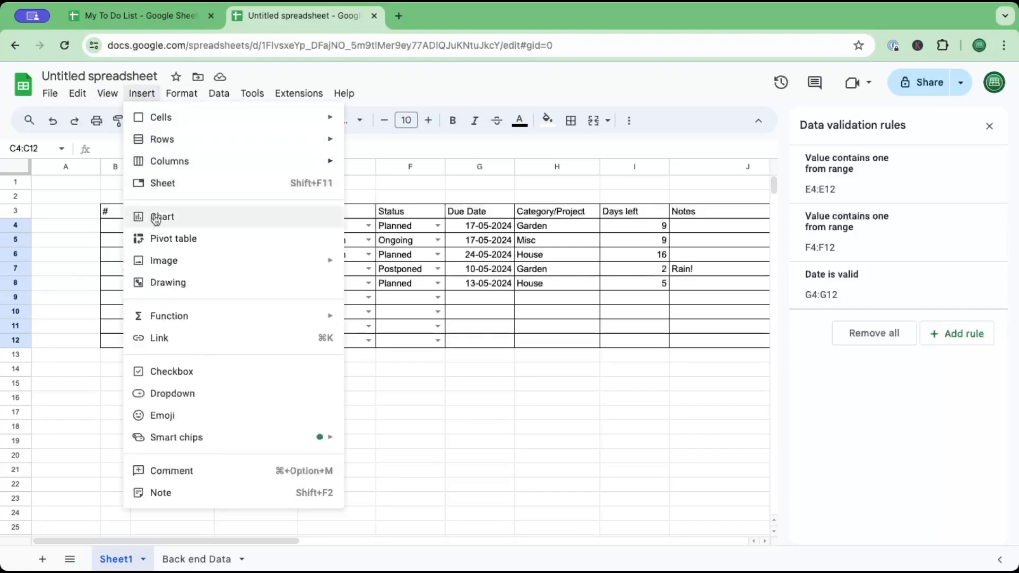
left_click(176, 370)
left_click(277, 372)
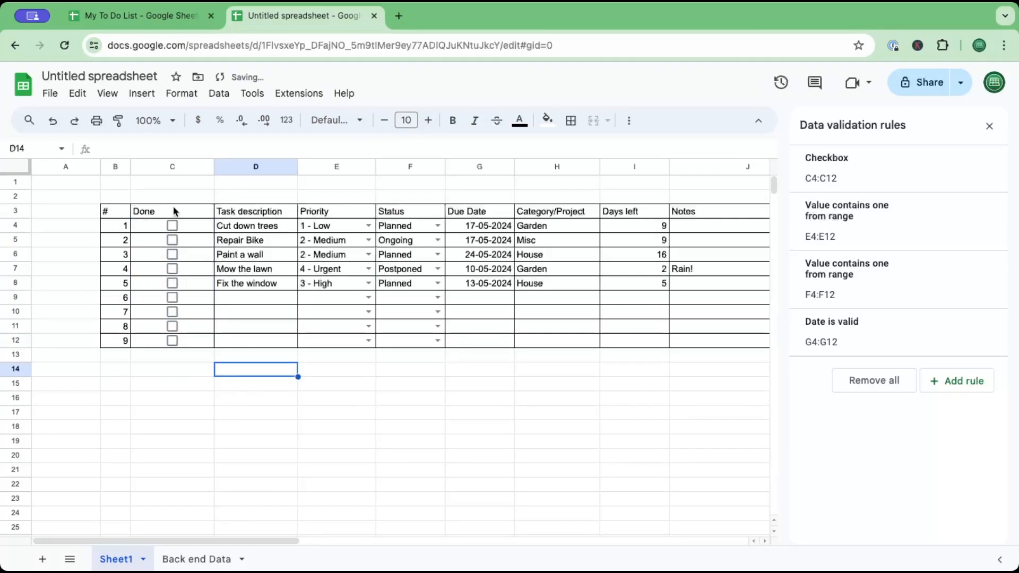
left_click_drag(212, 166, 188, 166)
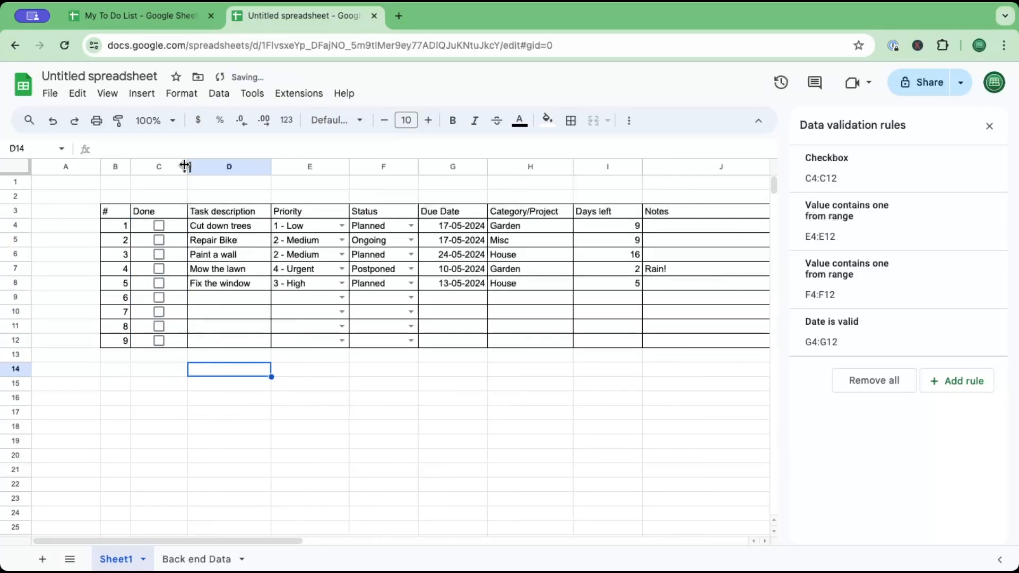
- Test the Done checkbox for Cut down trees by ticking and unticking it, and close the data validation rules
left_click(158, 226)
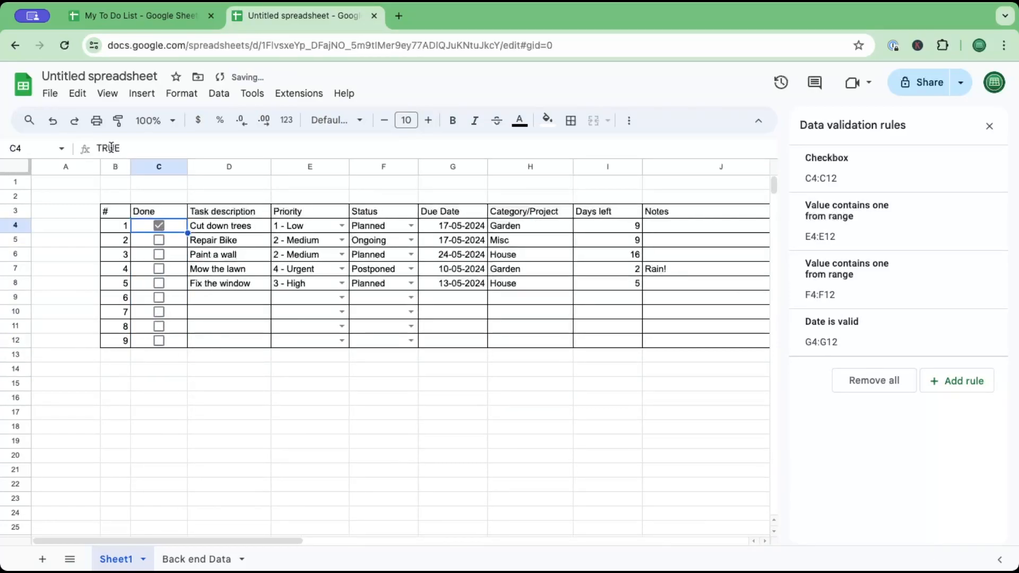
left_click(160, 227)
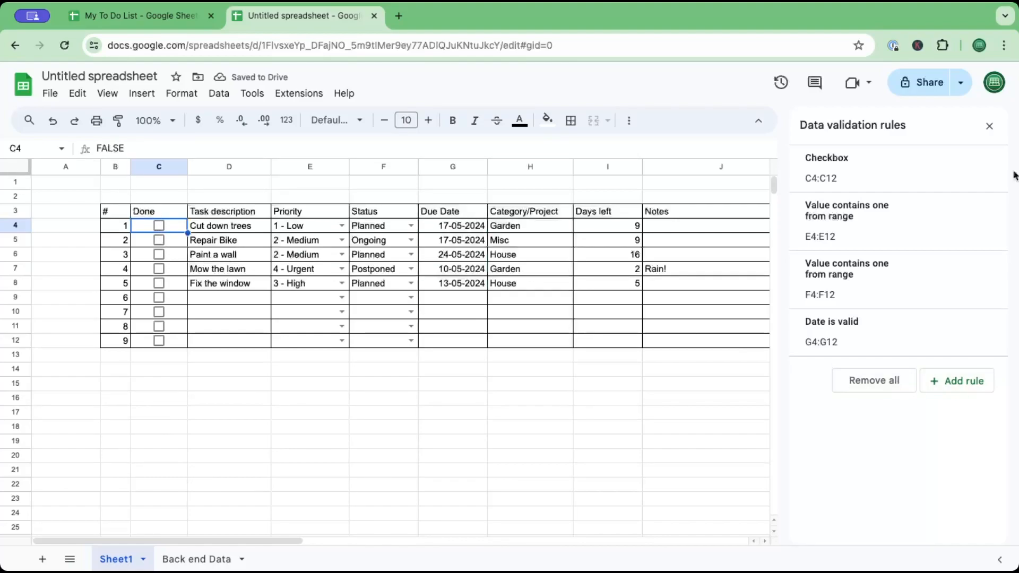
left_click(990, 126)
left_click_drag(555, 427, 552, 413)
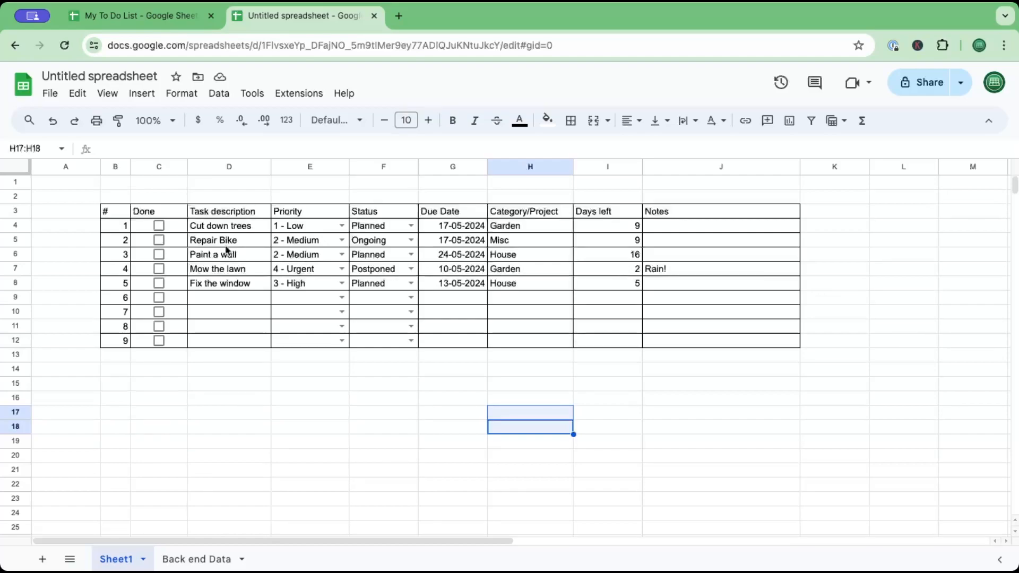
left_click(159, 227)
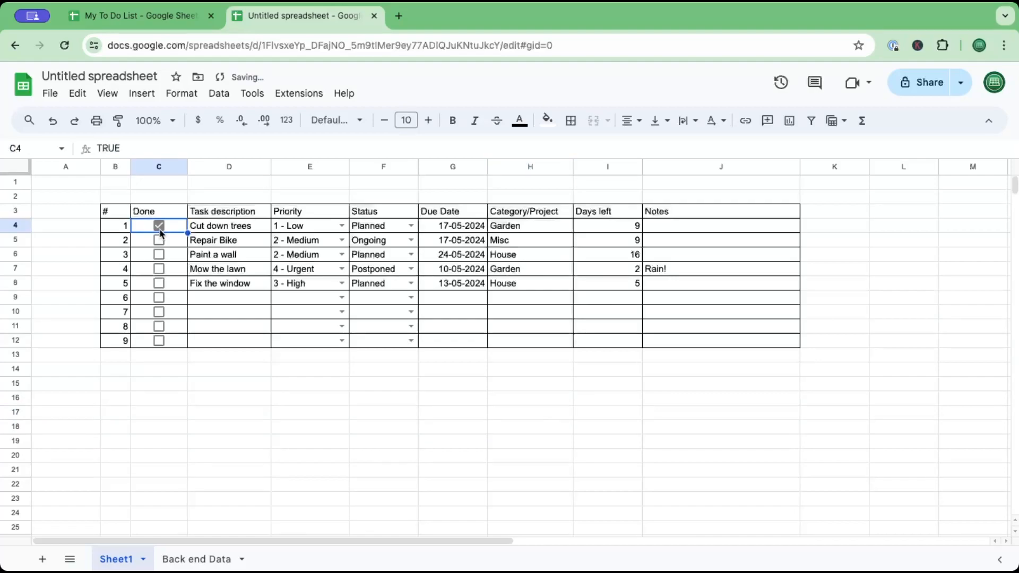
left_click(160, 230)
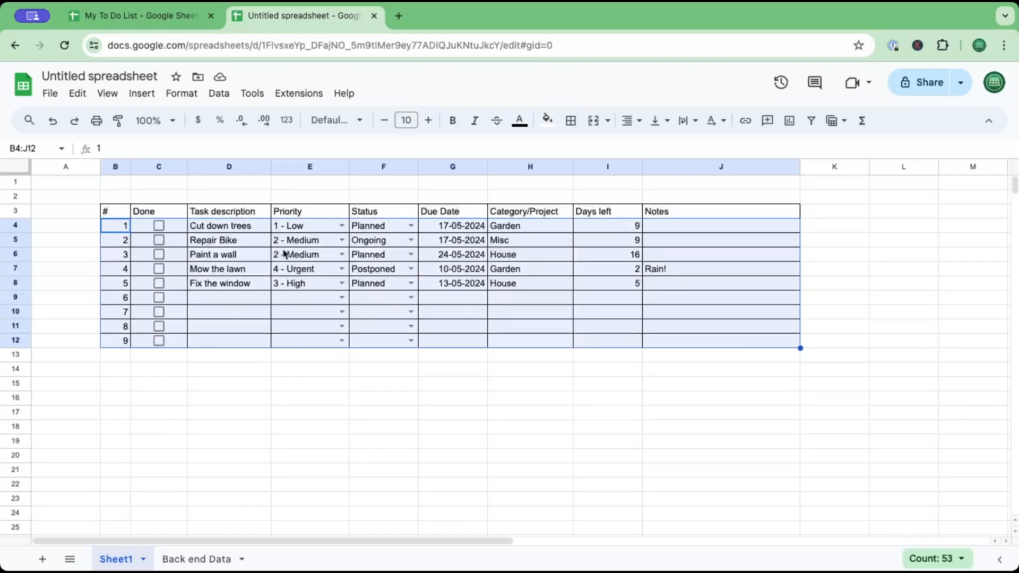
- Create a conditional formatting rule for B4:J12 with the condition Custom formula is
left_click(283, 254)
left_click_drag(118, 225, 728, 346)
left_click(252, 93)
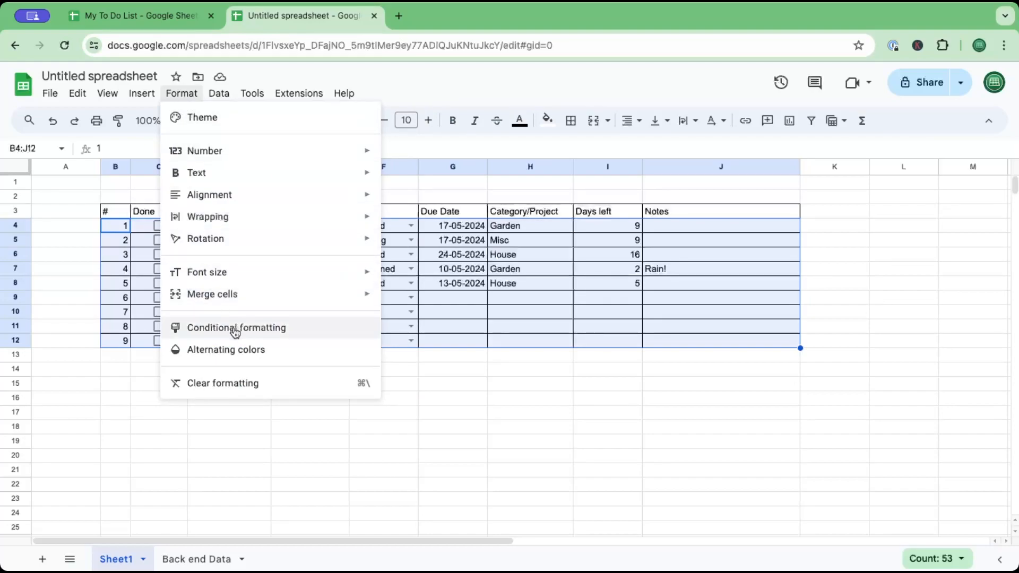
left_click(235, 328)
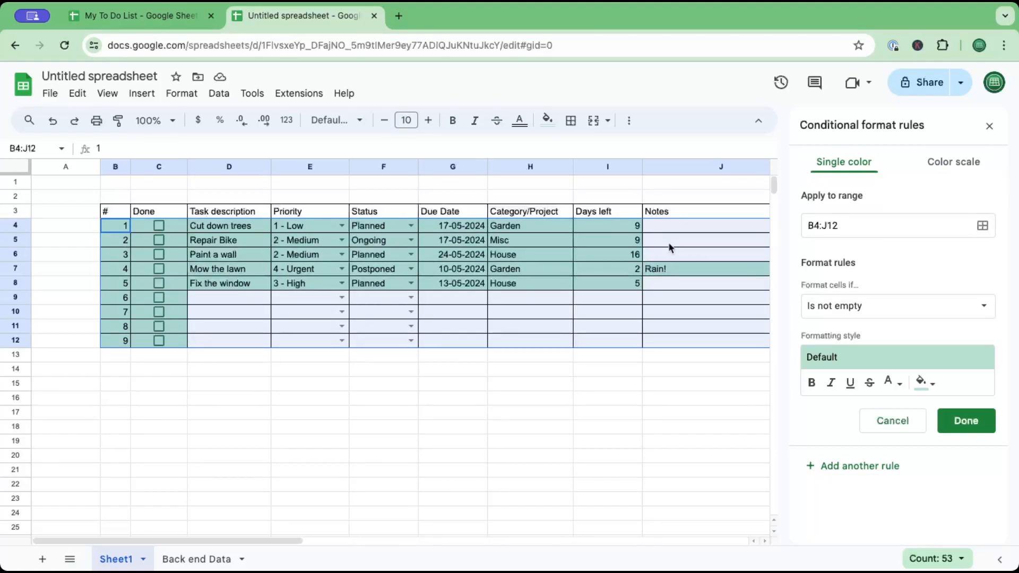
left_click(984, 307)
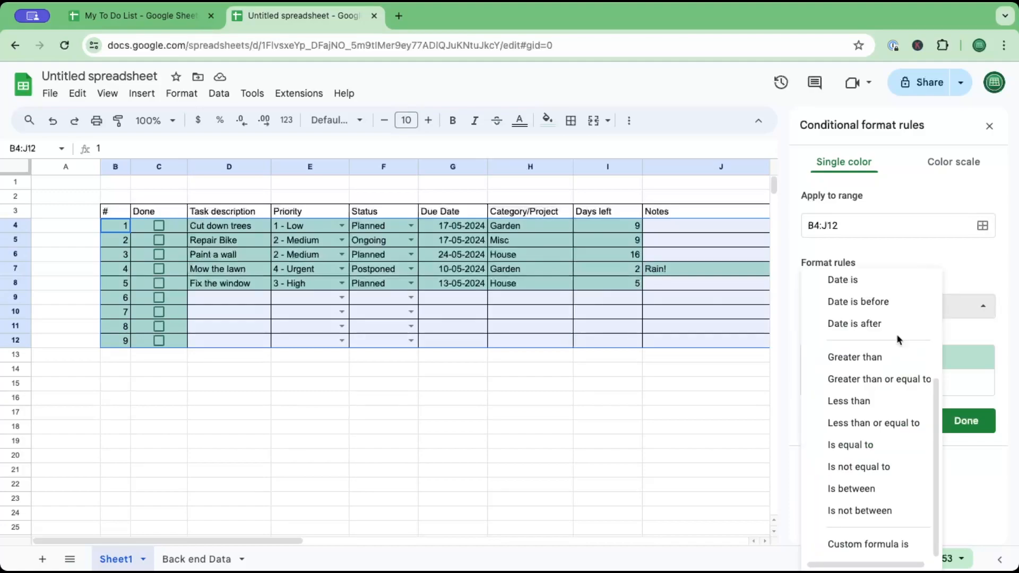
left_click(882, 545)
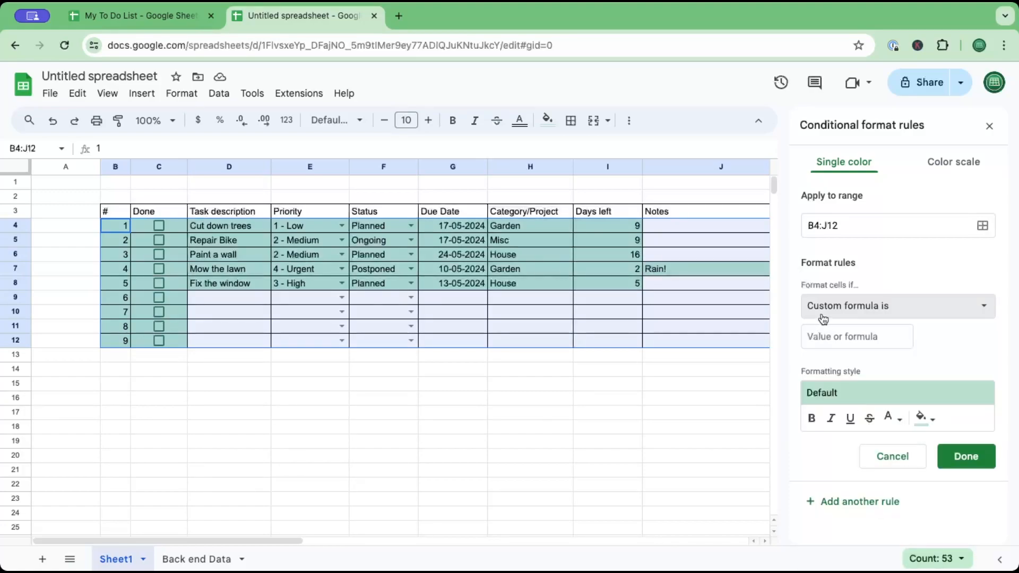
- Enter =C4=TRUE as the rule's custom formula and save the rule with the default green style
left_click(820, 336)
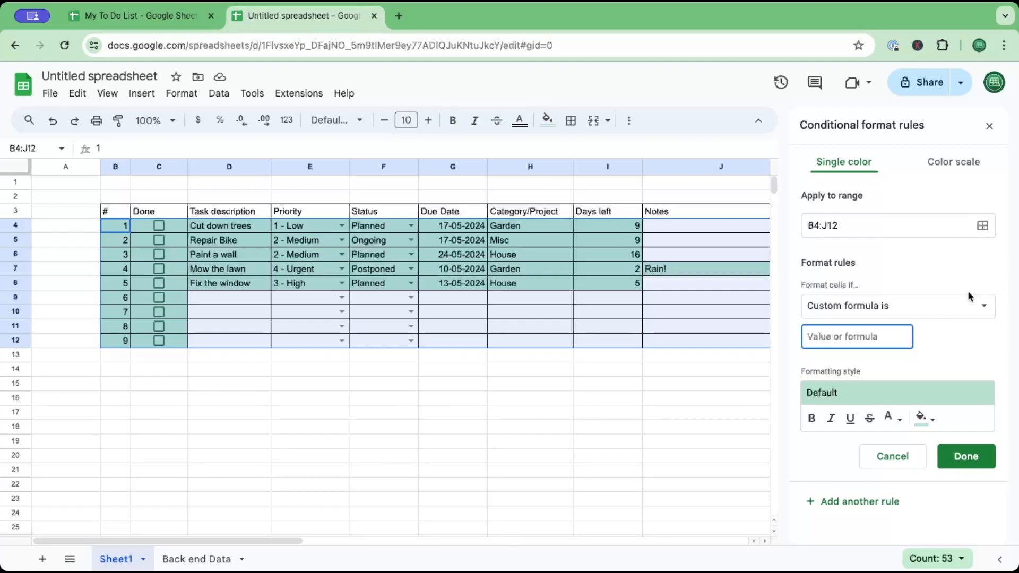
type("=")
type("=")
left_click(171, 229)
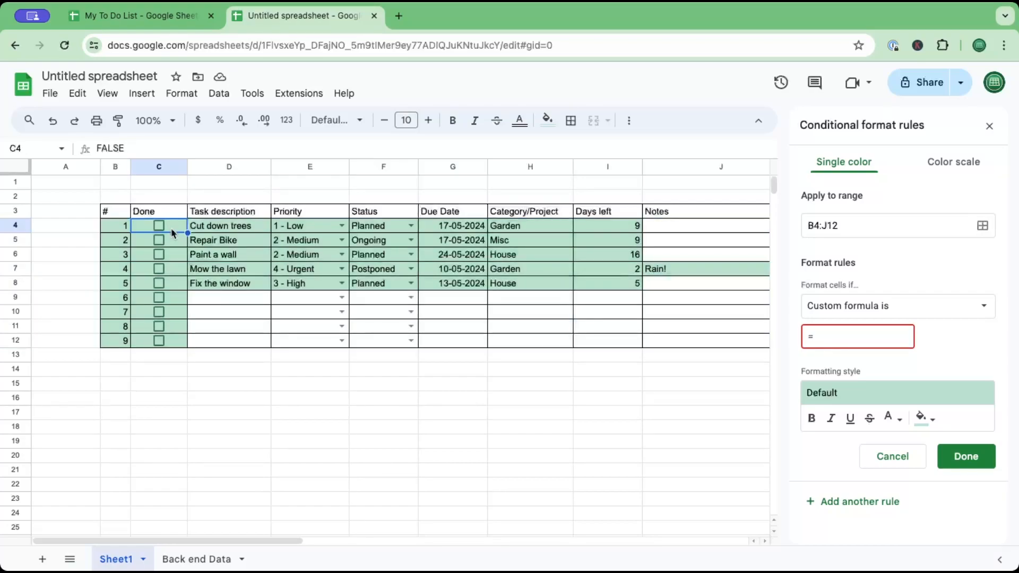
type("C4=TRUE")
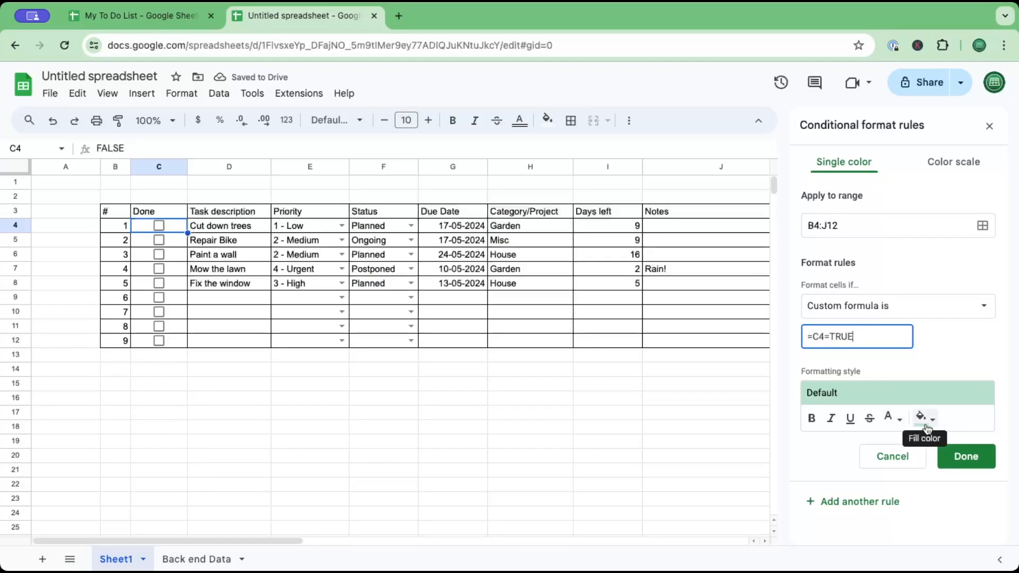
left_click(968, 458)
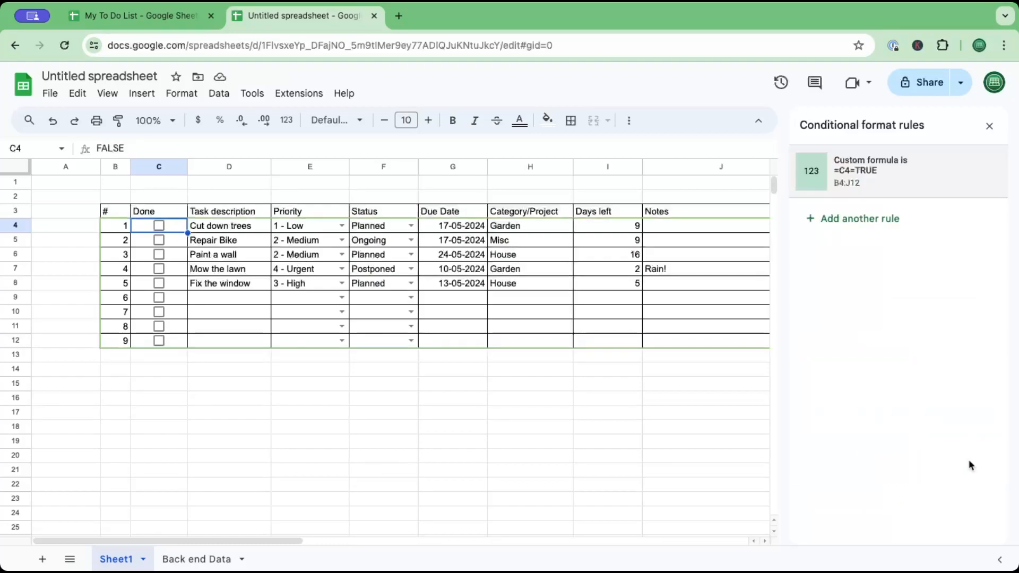
- Tick the Done checkbox for Cut down trees and anchor column C in the formatting rule's formula, making it =$C4=TRUE
left_click(158, 226)
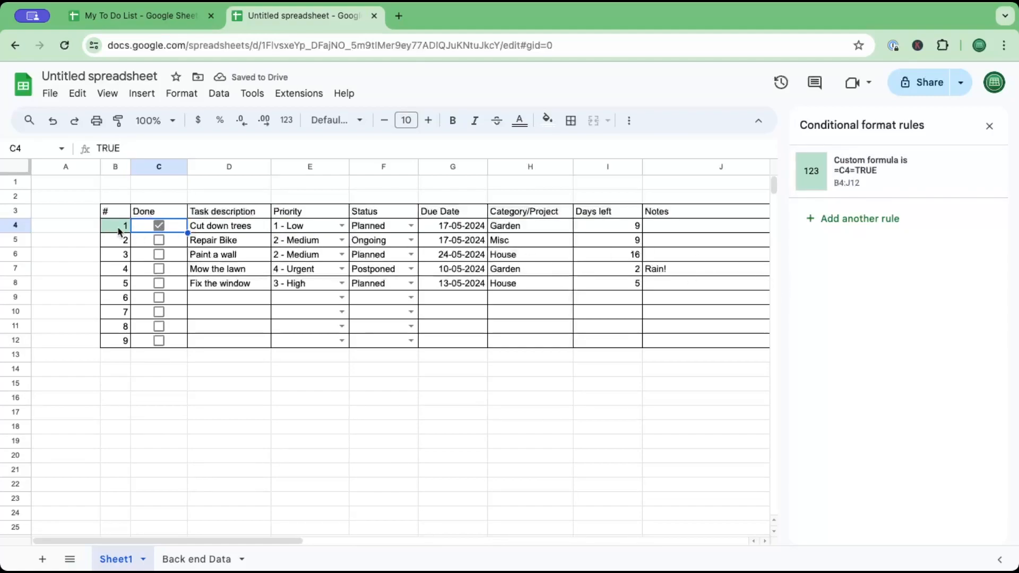
left_click(885, 183)
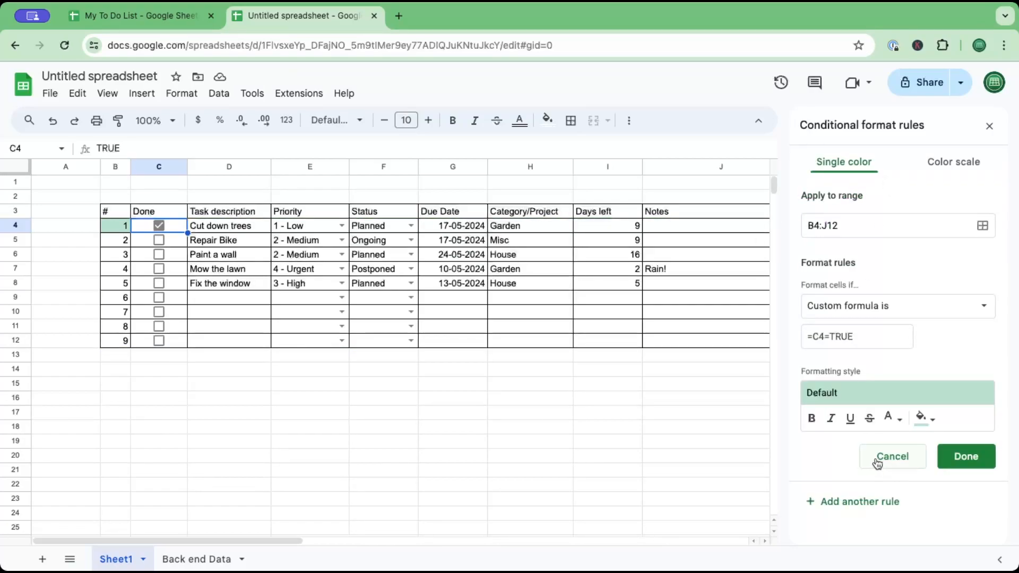
key("Down")
key("Down")
key("Down")
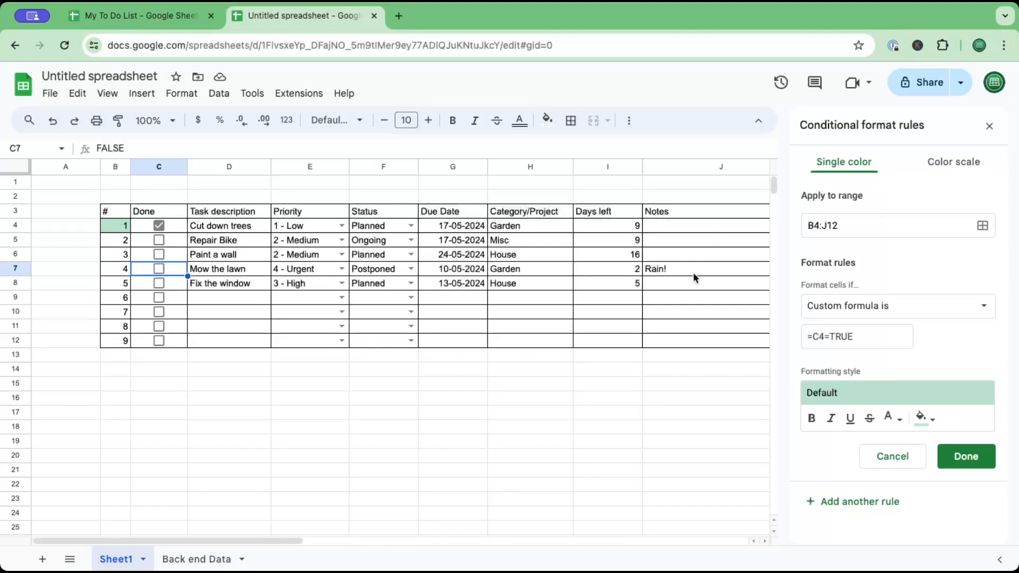
left_click(817, 340)
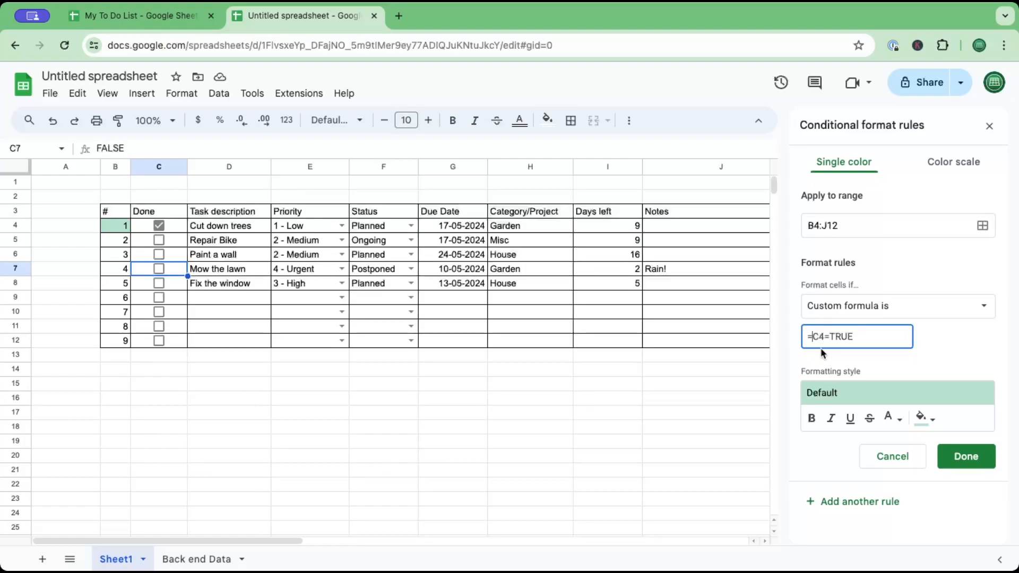
type("$")
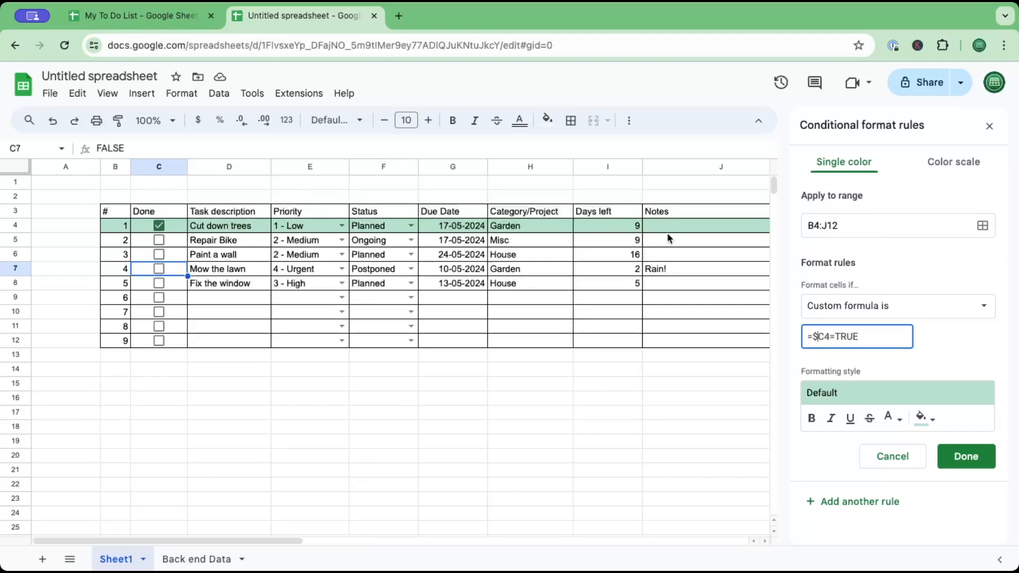
- Tick the Done checkbox for Mow the lawn, and test the one for Paint a wall by ticking and unticking it
left_click(159, 269)
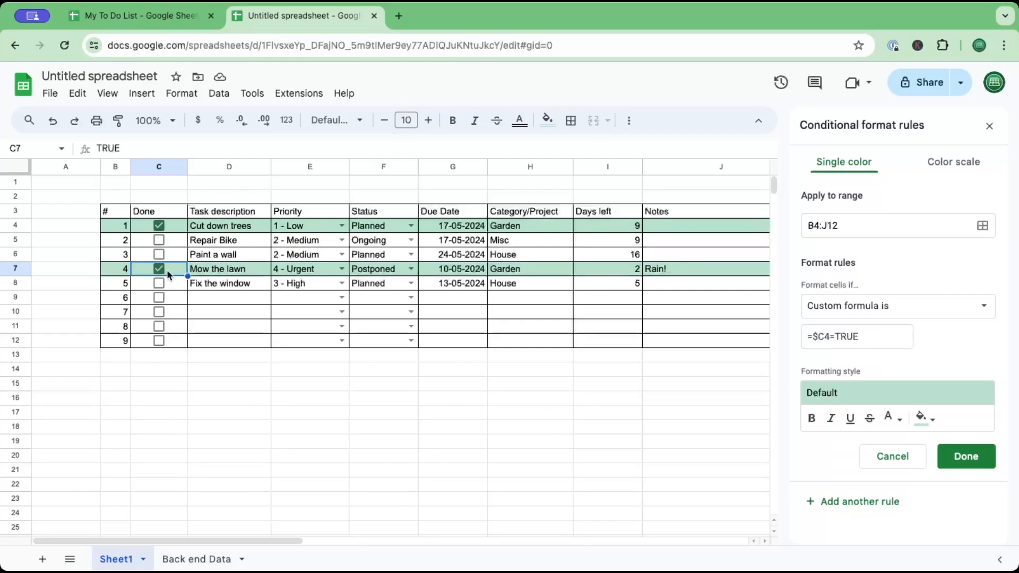
left_click(160, 255)
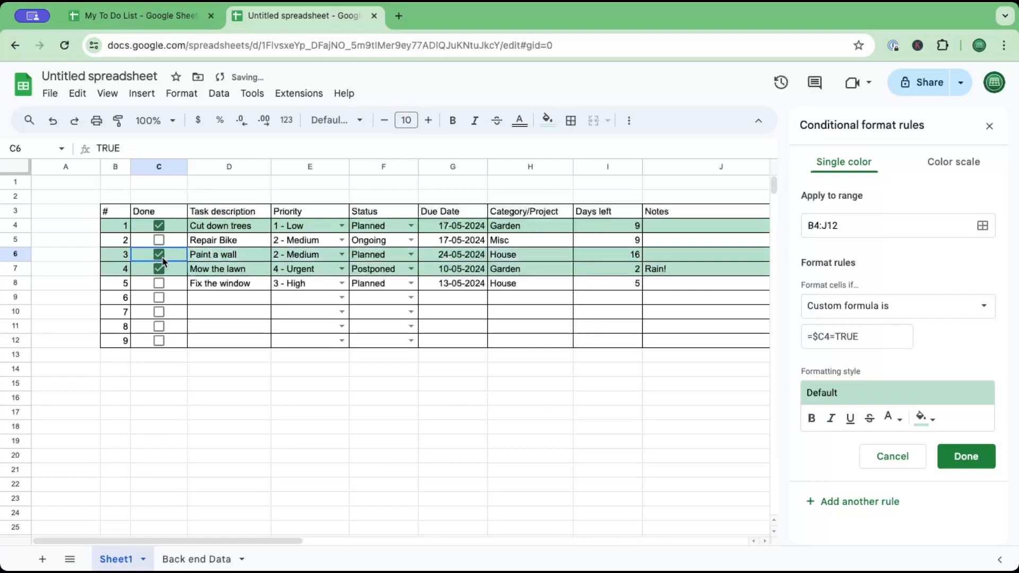
left_click(159, 255)
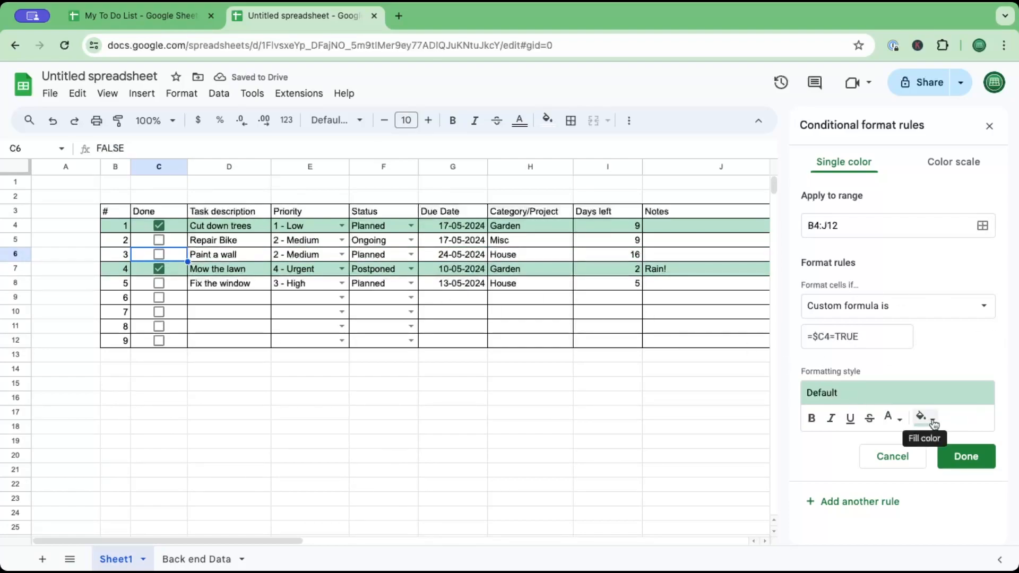
- Add strikethrough and dark gray text to the formatting style of the completed-task rule
left_click(871, 419)
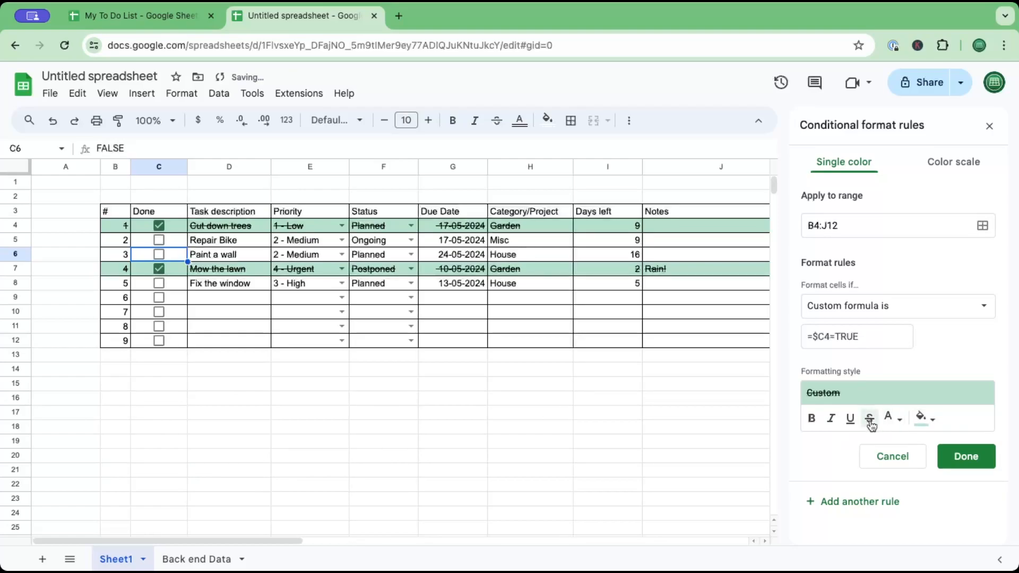
left_click(934, 420)
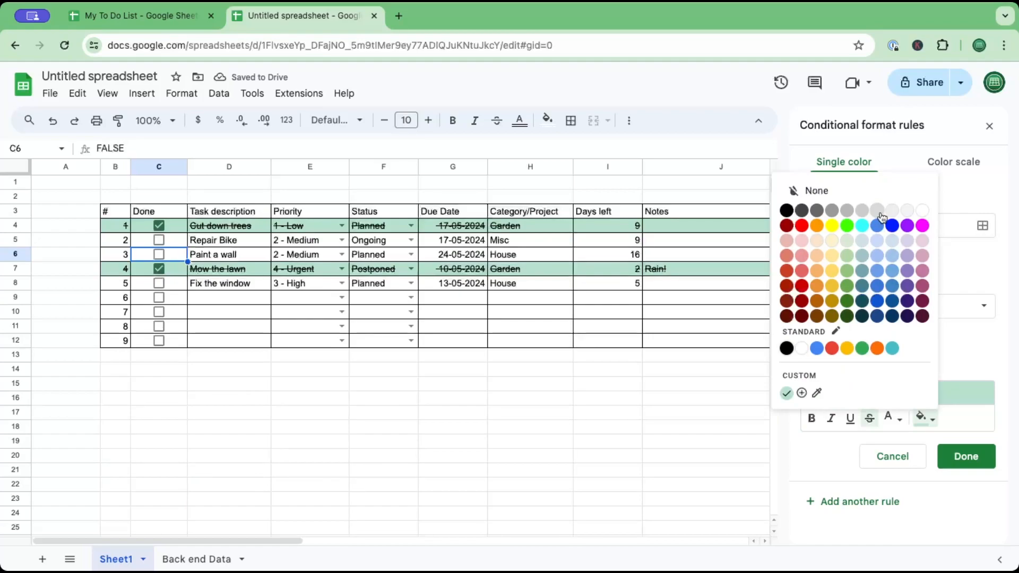
left_click(832, 211)
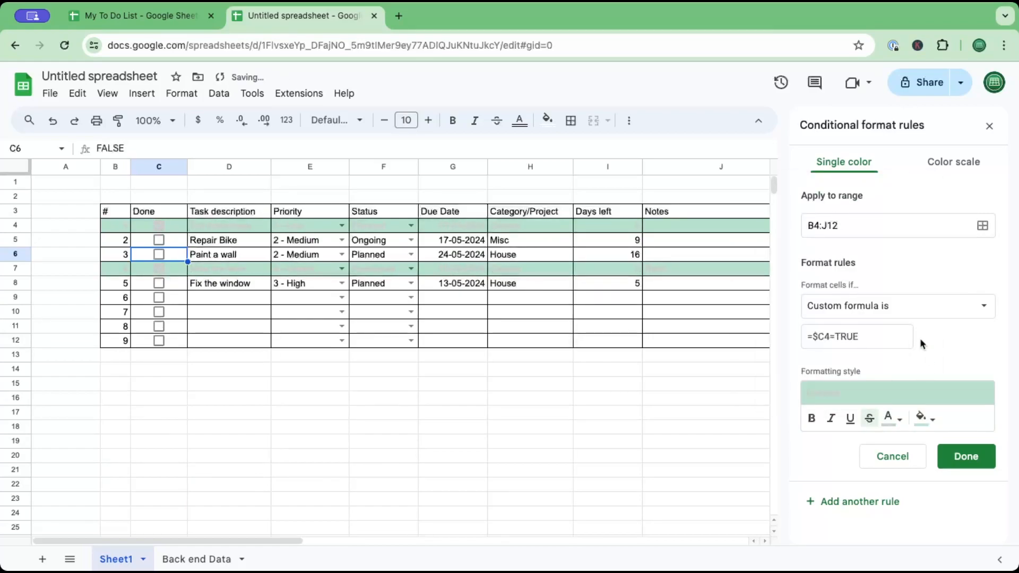
left_click(892, 419)
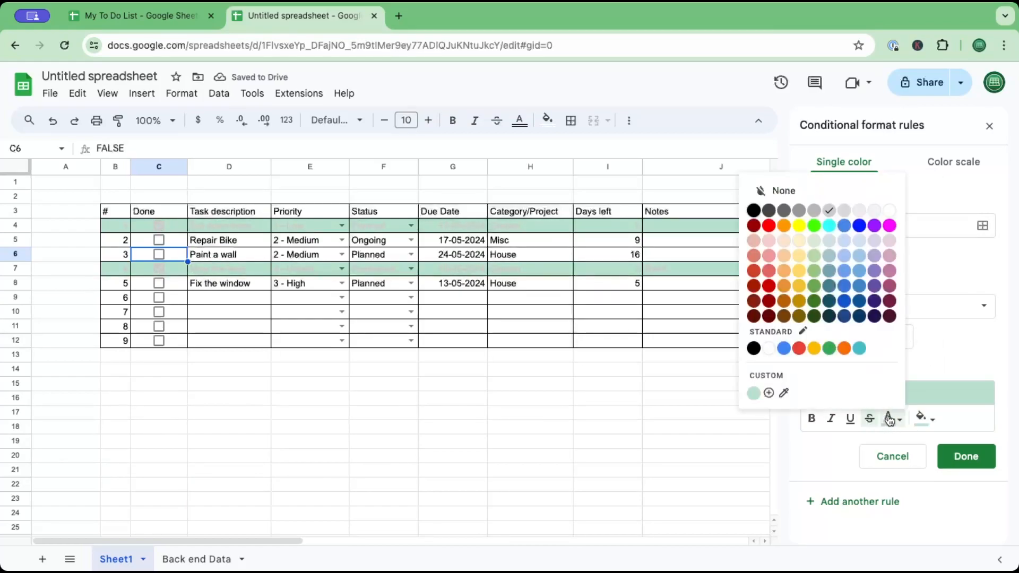
left_click(799, 211)
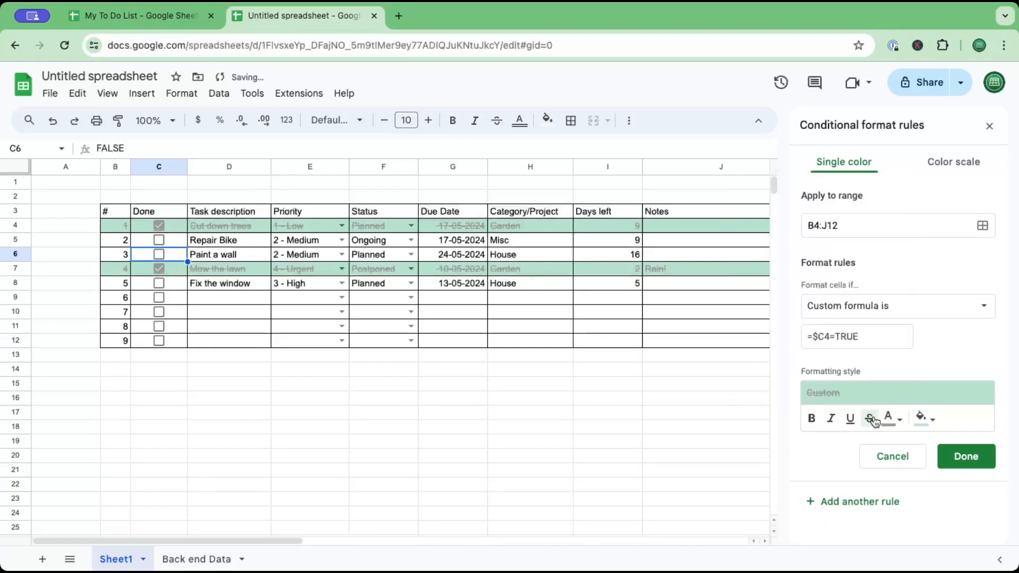
- Change the rule's fill color to a very light gray and save the conditional formatting rule
left_click(925, 419)
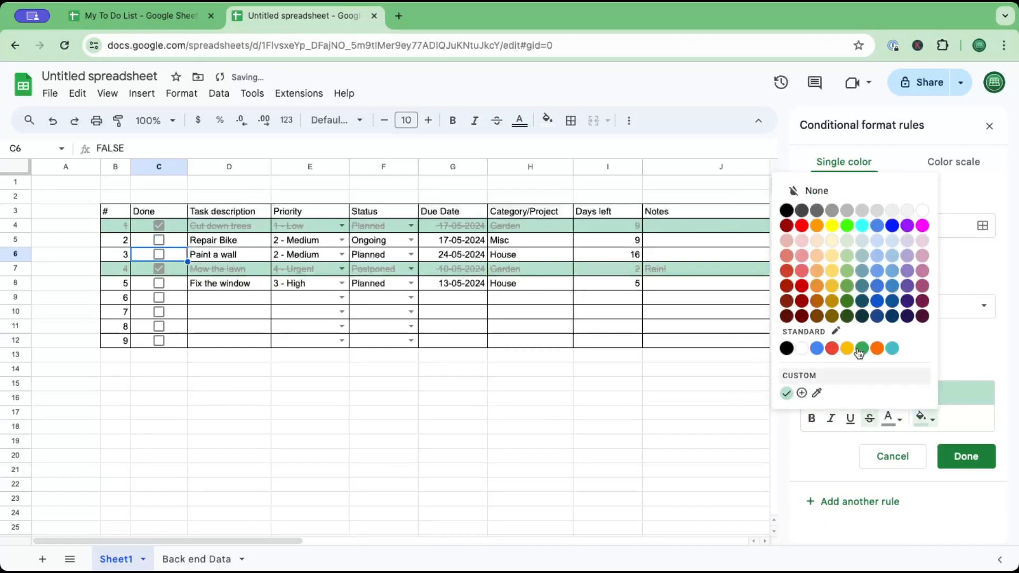
left_click(907, 211)
left_click(966, 456)
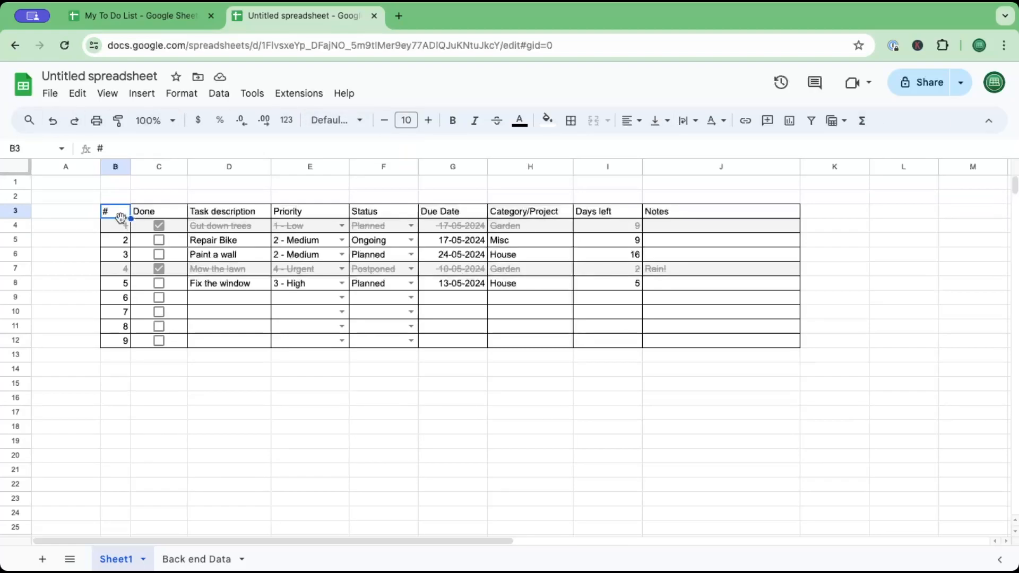
- Add a filter to the table from header row B3:J3 and widen columns B to H to fit the headers beside the filter icons
key("ctrl+shift+Right")
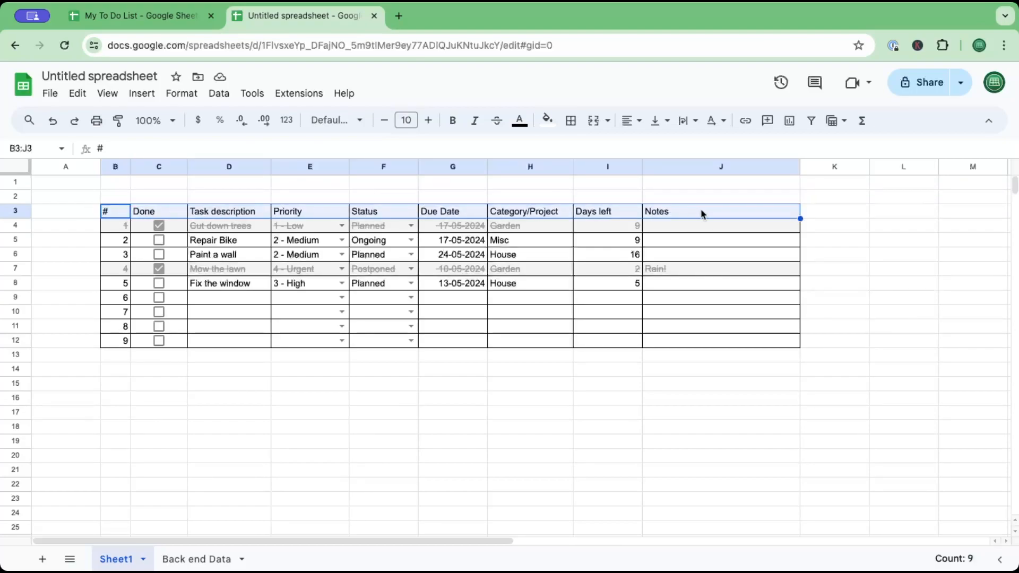
left_click(814, 121)
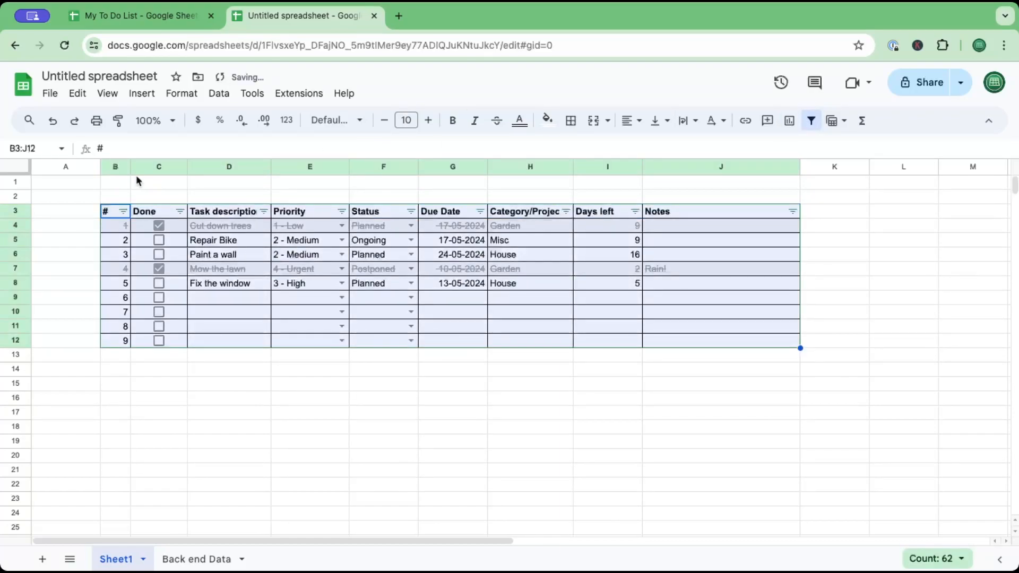
left_click_drag(129, 168, 216, 166)
left_click_drag(300, 168, 322, 168)
left_click_drag(400, 167, 418, 168)
left_click_drag(580, 168, 601, 167)
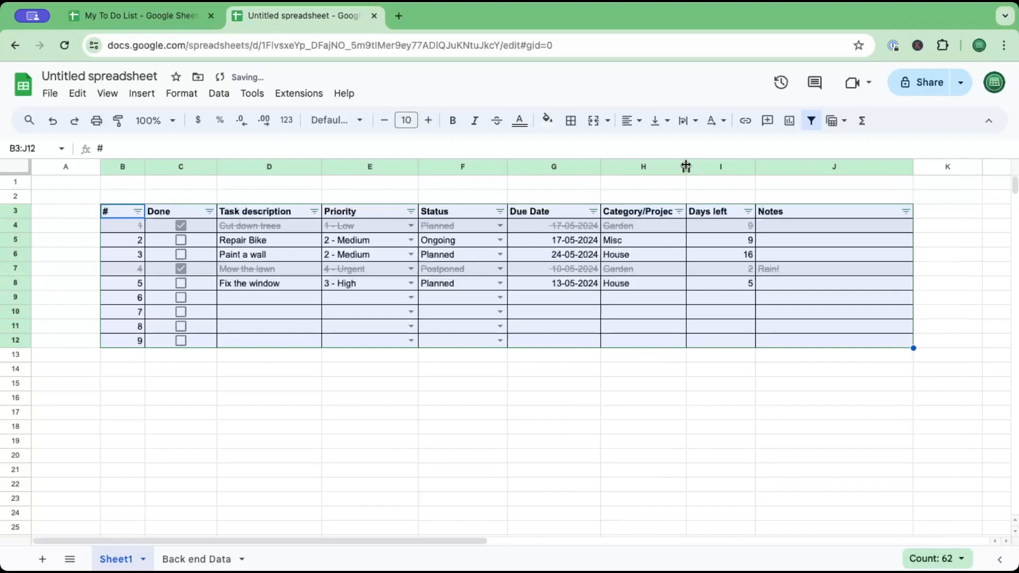
left_click_drag(687, 167, 701, 167)
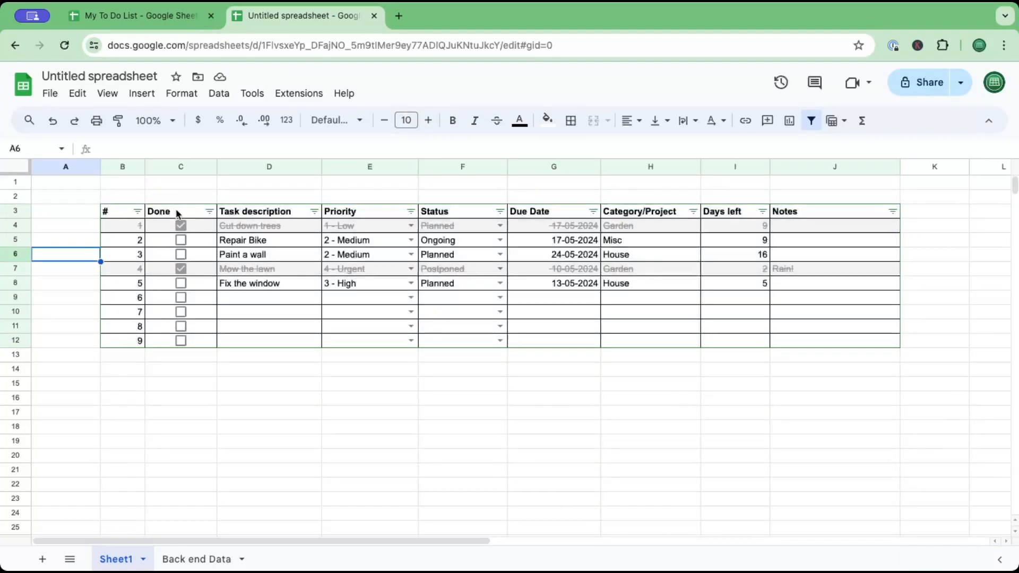
- Filter the Done column by values so that only TRUE rows are displayed
left_click(210, 213)
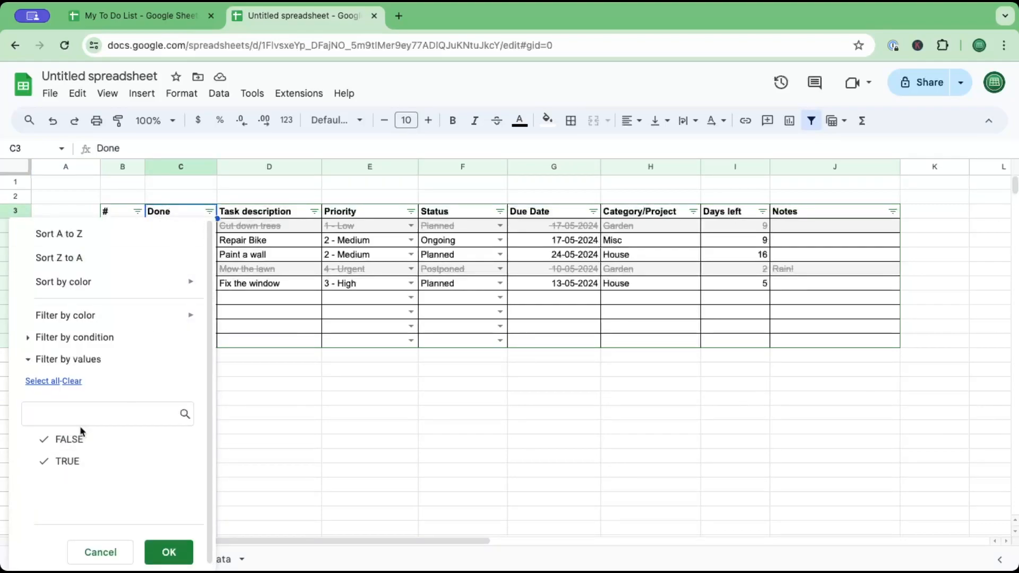
left_click(74, 444)
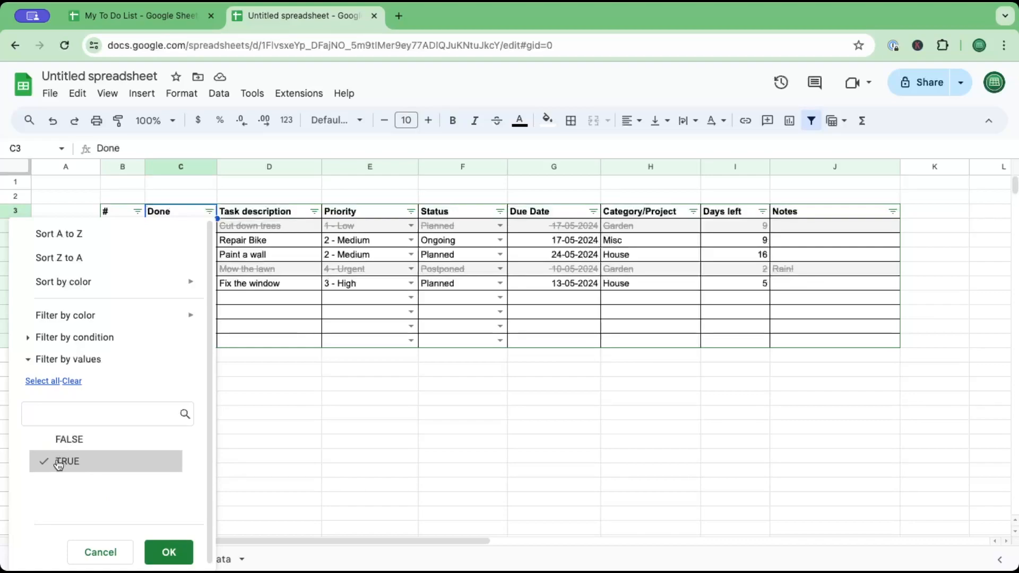
left_click(169, 553)
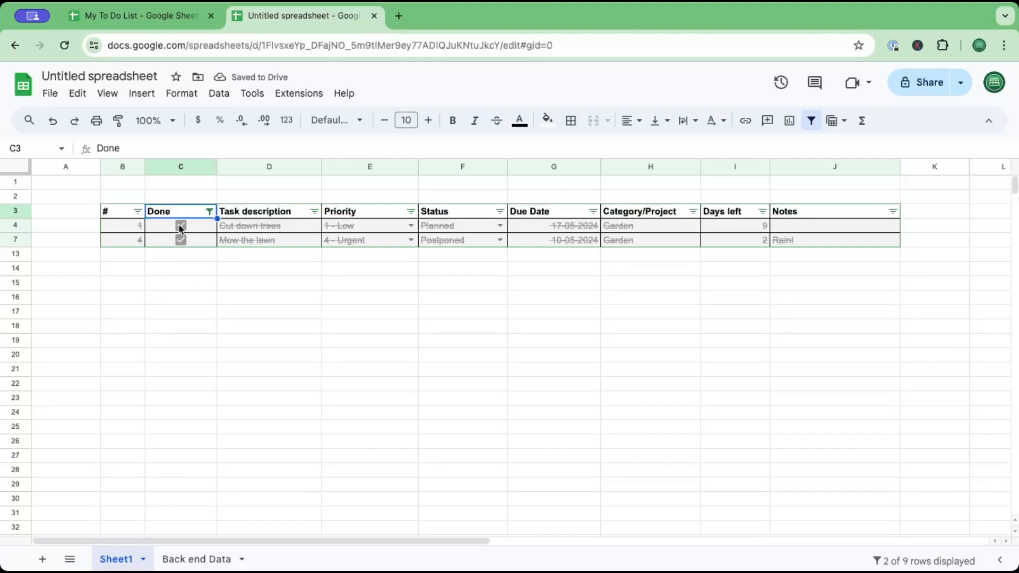
- Switch the Done column's filter to display only FALSE rows
left_click(209, 211)
left_click(67, 440)
left_click(68, 461)
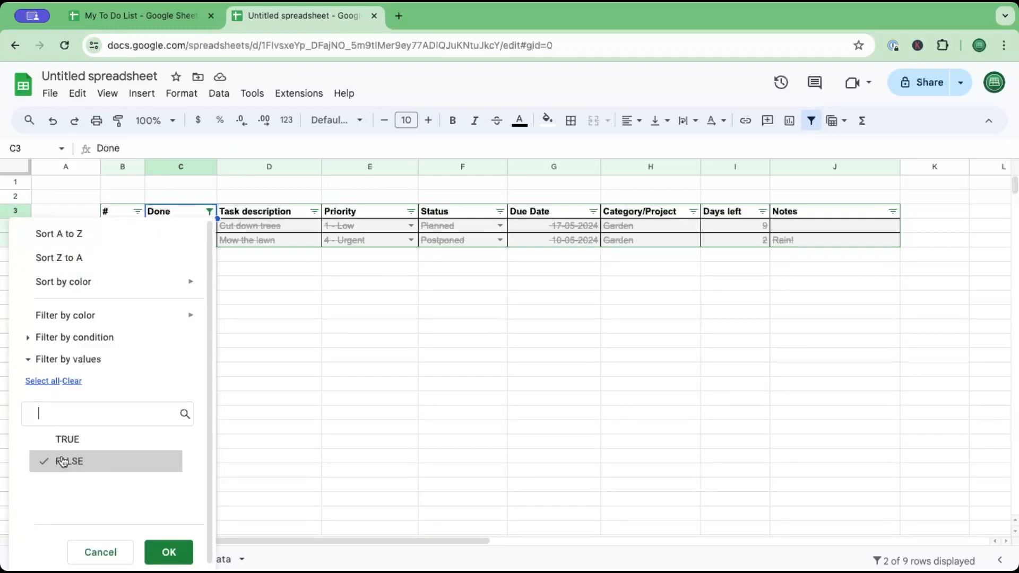
left_click(166, 552)
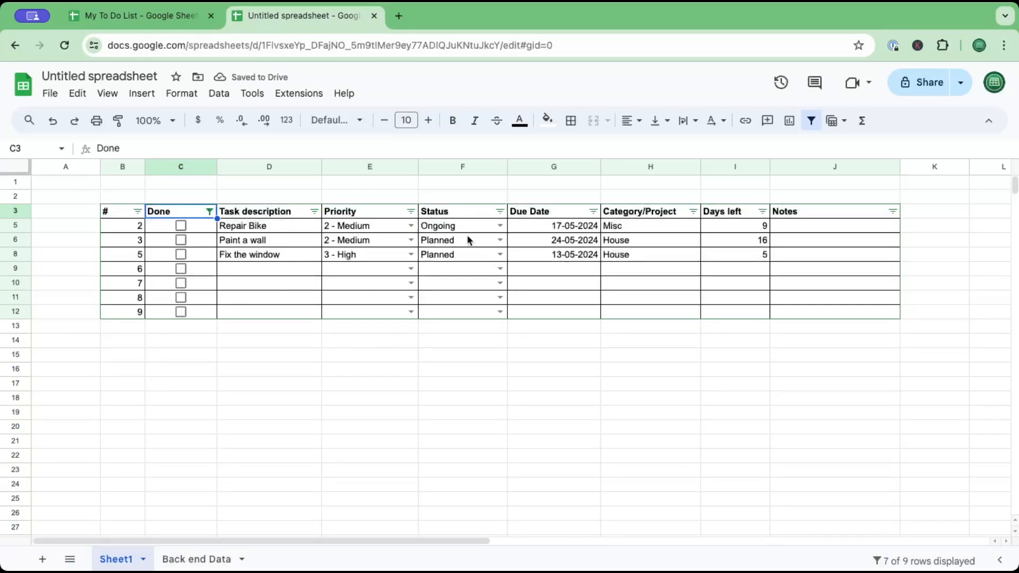
- Filter the Status column to Planned by excluding blanks and Ongoing
left_click(500, 212)
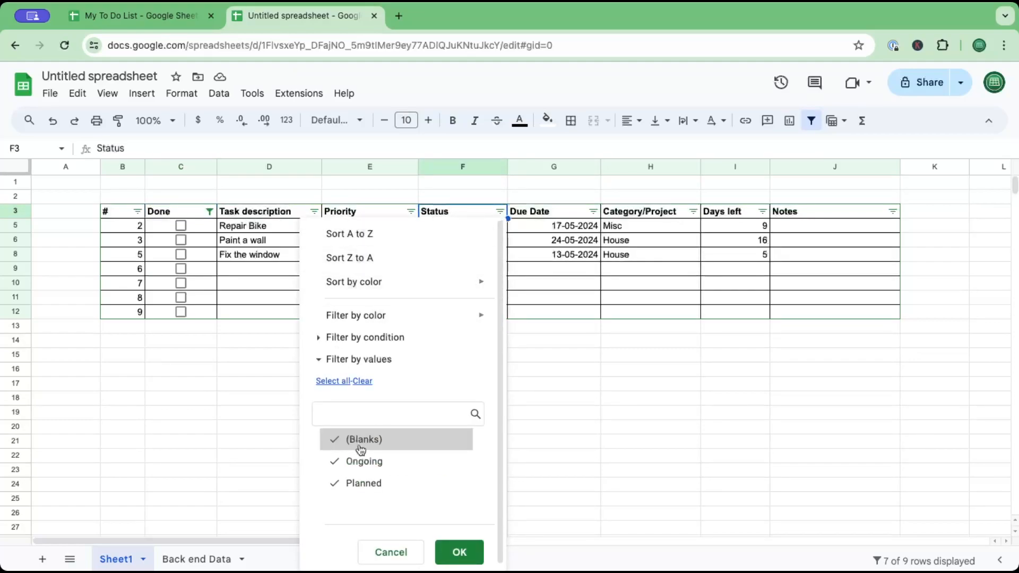
left_click(359, 441)
left_click(361, 462)
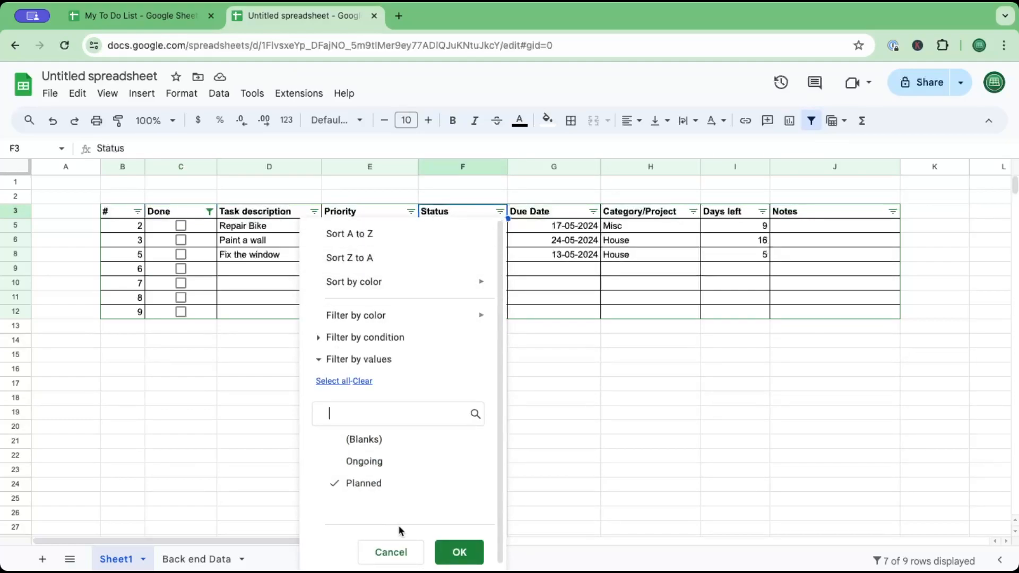
left_click(457, 552)
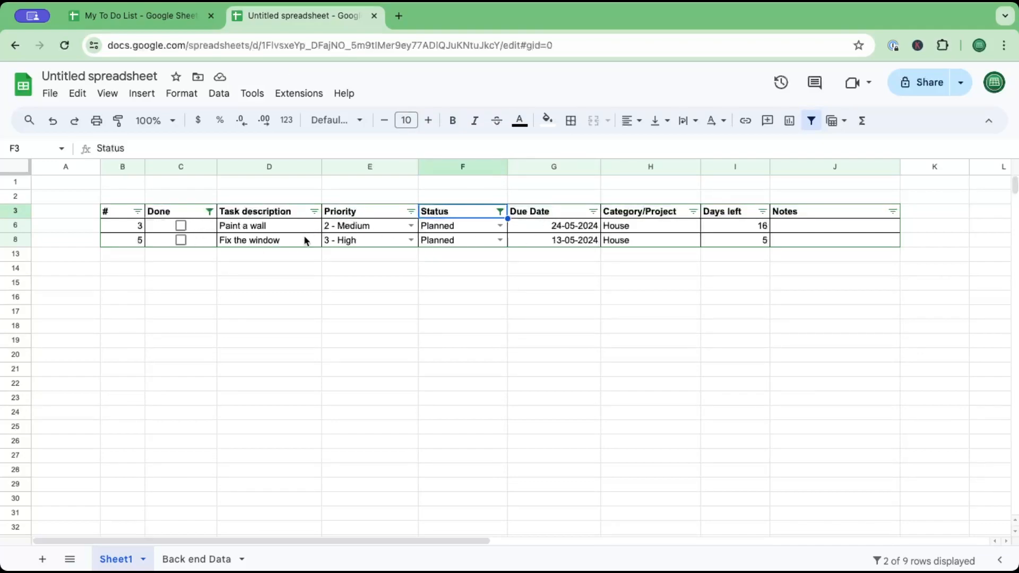
- Reset the Done and Status filters by reselecting all of their values
left_click(210, 212)
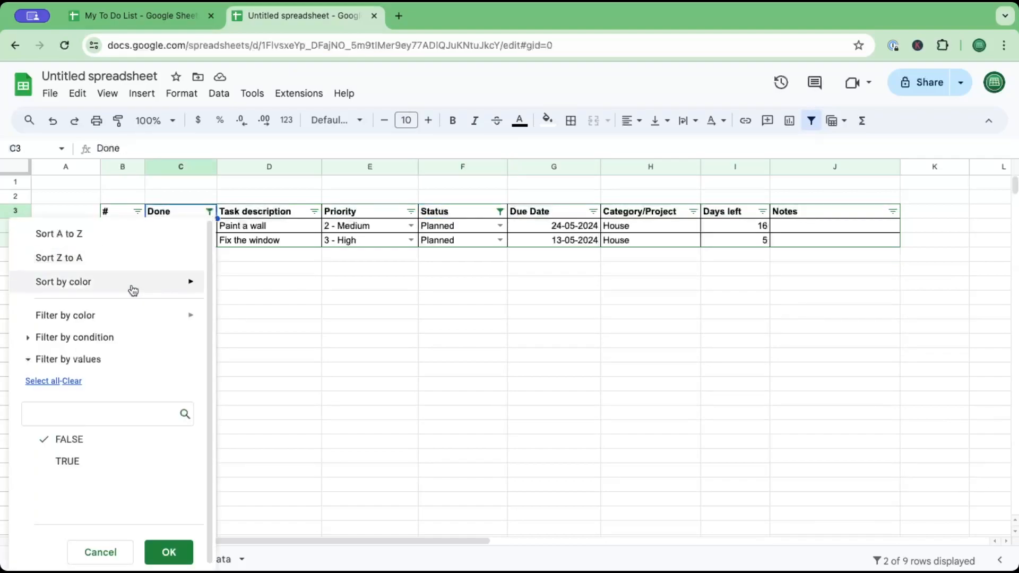
left_click(367, 298)
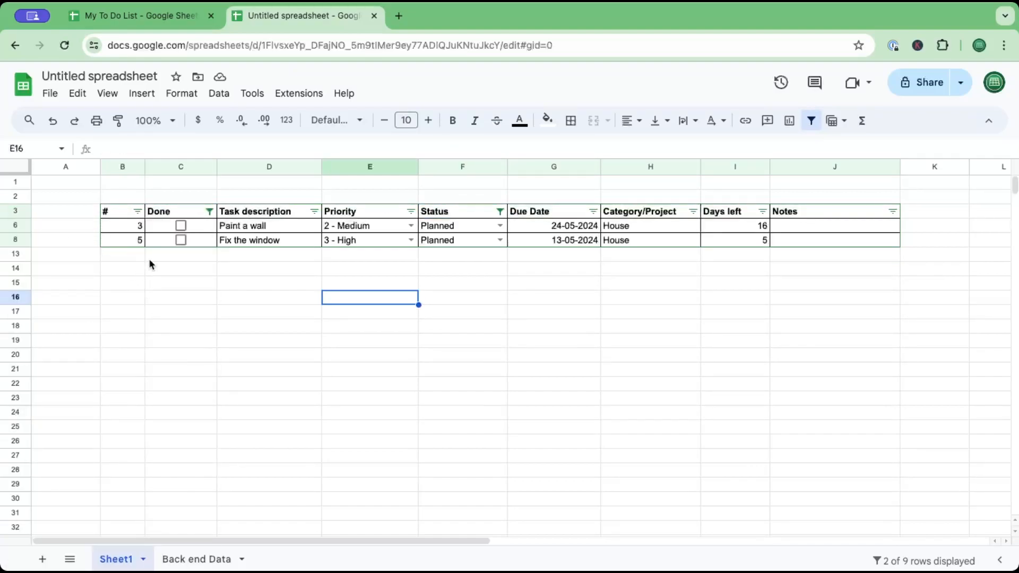
left_click(209, 211)
left_click(51, 382)
left_click(159, 553)
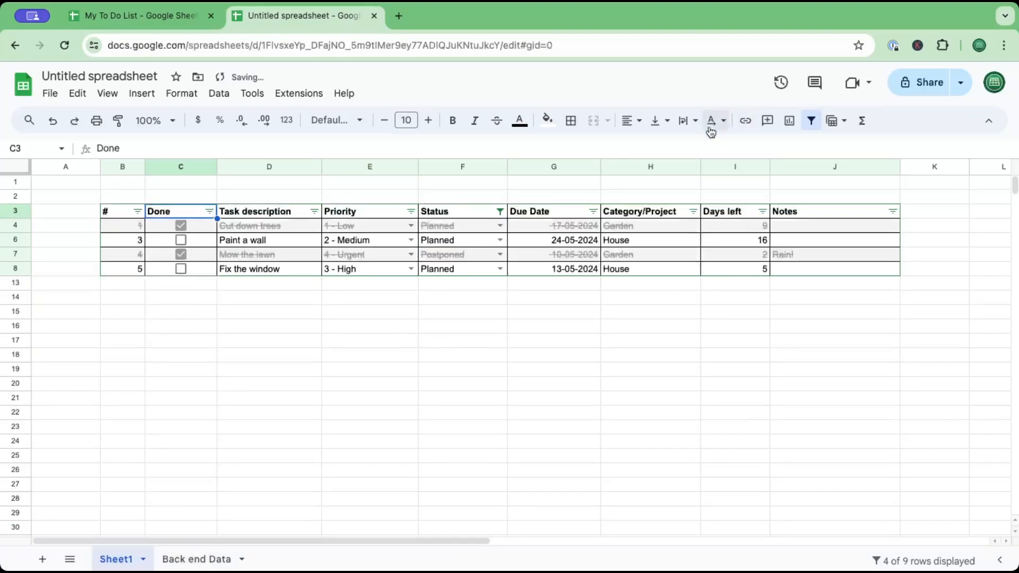
left_click(500, 211)
left_click(334, 382)
left_click(459, 553)
left_click(604, 458)
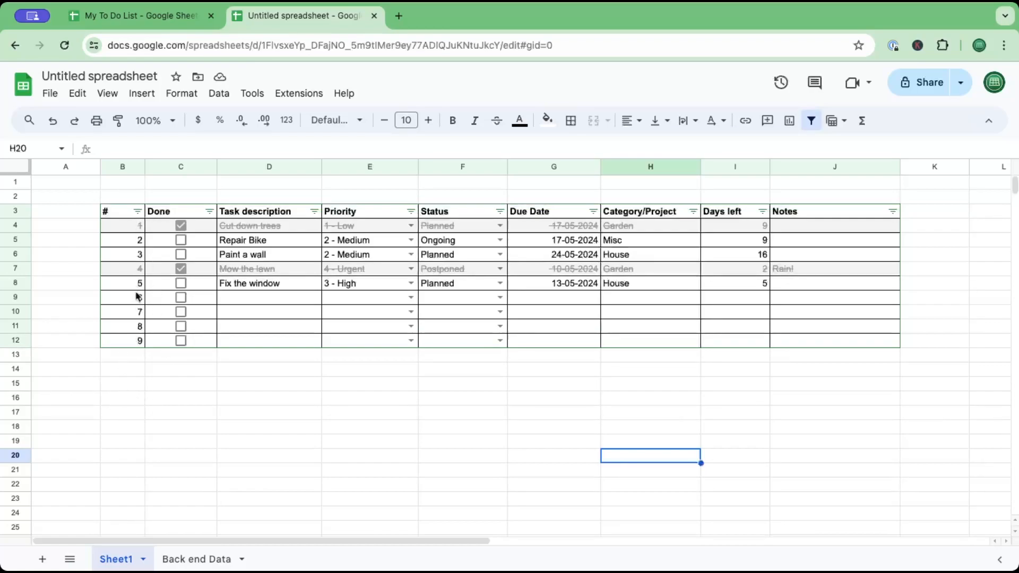
- Center the contents of columns B to J horizontally
left_click_drag(121, 212, 874, 340)
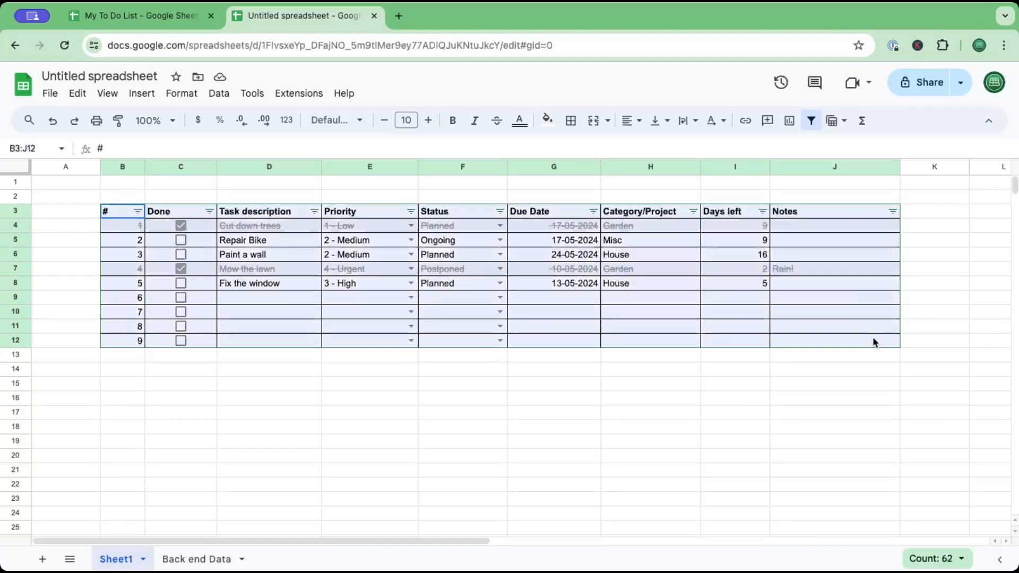
left_click(123, 215)
left_click_drag(122, 169, 835, 167)
left_click(639, 120)
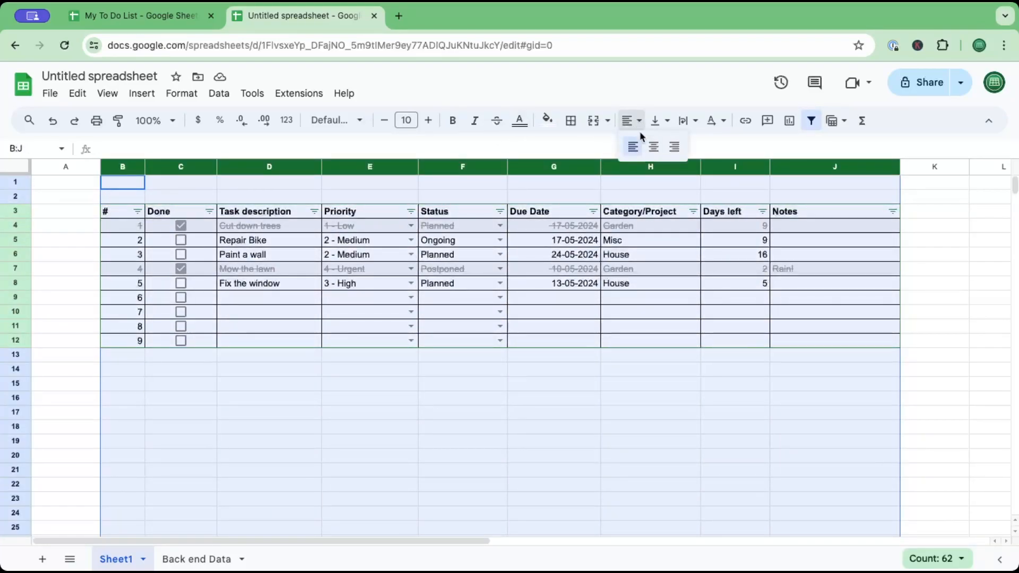
left_click(652, 145)
left_click(273, 485)
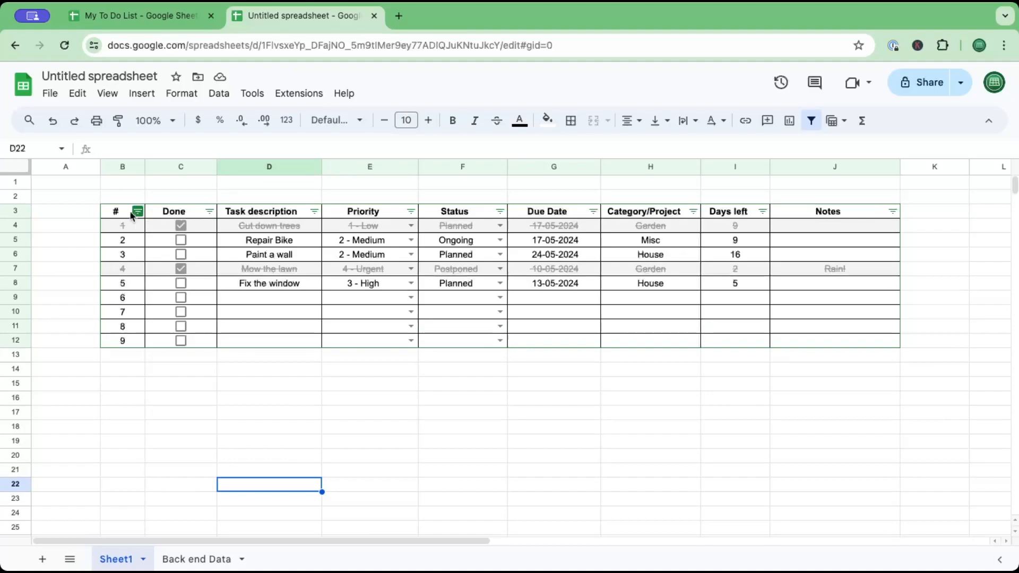
- Fill header row B3:J3 with light blue and increase its font size by three points
left_click_drag(130, 211, 852, 212)
left_click(548, 120)
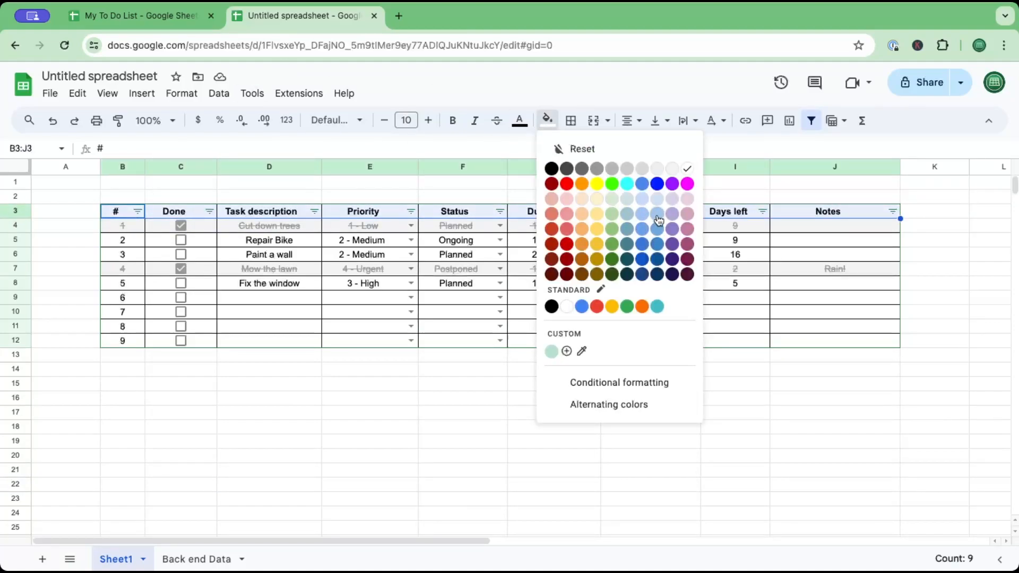
left_click(642, 213)
left_click(428, 121)
left_click(428, 121)
left_click(428, 120)
- Narrow the empty column A and widen the Task description, Priority, Category/Project, Days left and Notes columns
left_click_drag(322, 167, 343, 167)
left_click_drag(439, 167, 458, 166)
left_click_drag(100, 167, 56, 167)
left_click_drag(697, 166, 722, 166)
left_click_drag(791, 167, 806, 167)
left_click_drag(936, 167, 977, 167)
- Reduce the font size of header row B3:J3 by one point
left_click_drag(77, 215, 882, 218)
left_click(385, 122)
left_click(213, 415)
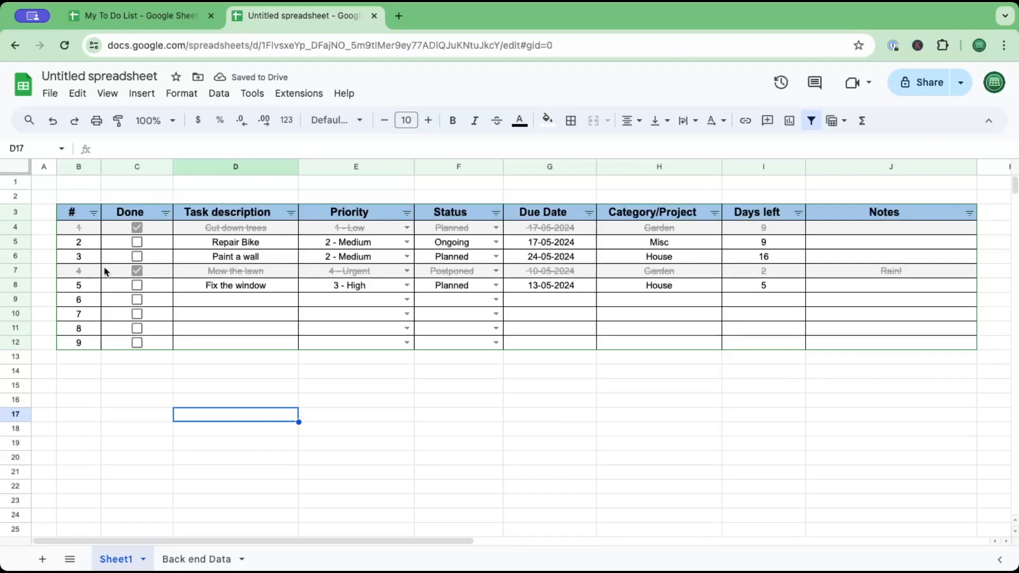
- Apply an outer border with a thicker line style around header row B3:J3
left_click_drag(75, 212, 881, 214)
left_click(571, 122)
left_click(673, 153)
left_click(707, 171)
left_click(734, 213)
- Apply a thick outer border around the whole to-do table B3:J12
left_click_drag(77, 213, 902, 342)
left_click(572, 121)
left_click(672, 151)
left_click(658, 299)
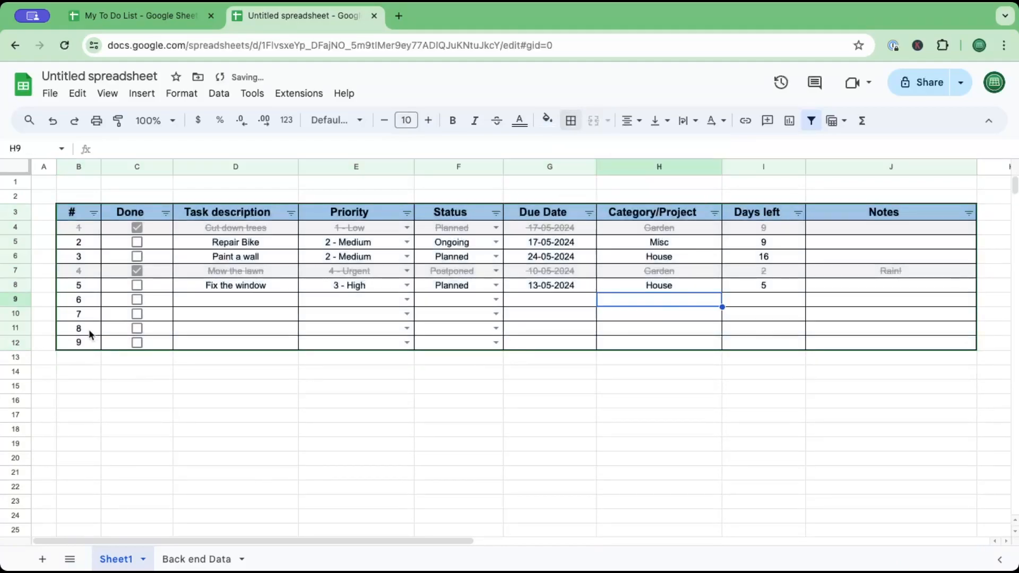